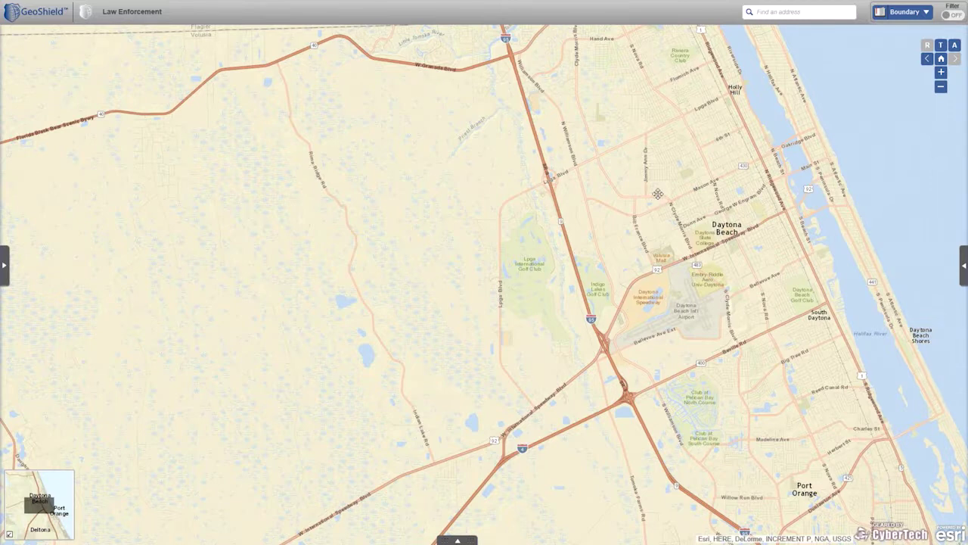
- Zoom into downtown Daytona Beach along US-92 and switch the basemap to aerial imagery
left_click_drag(638, 209, 517, 233)
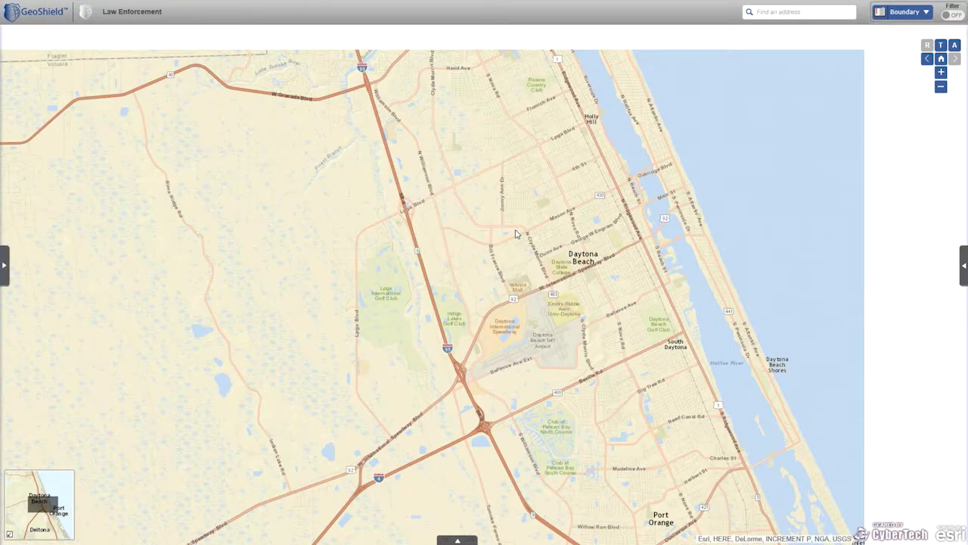
scroll(554, 226, "up", 1)
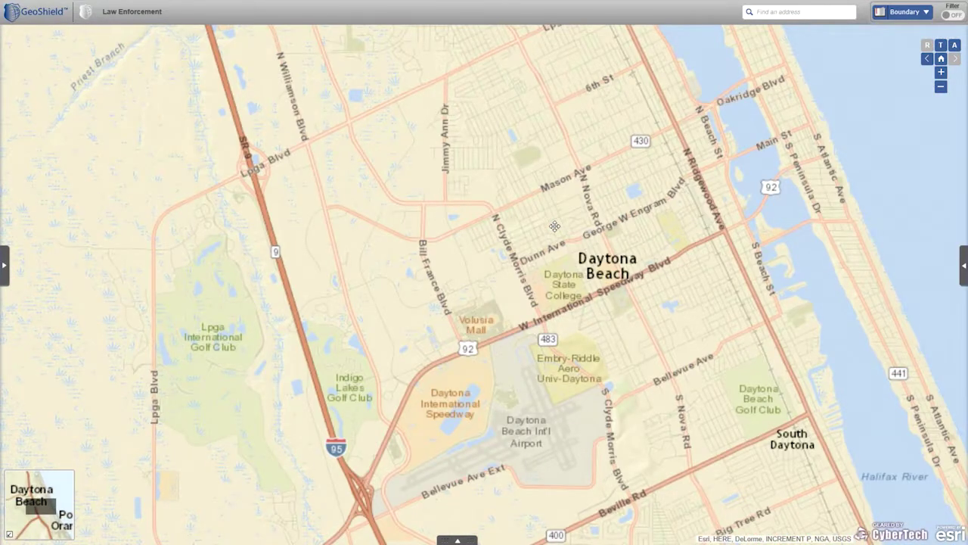
left_click_drag(566, 222, 511, 206)
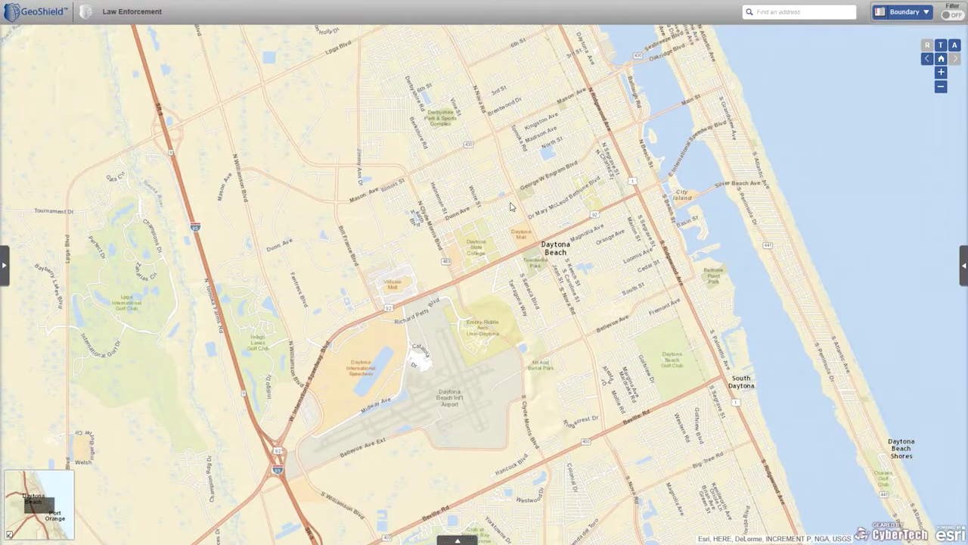
scroll(511, 206, "up", 1)
scroll(550, 226, "up", 1)
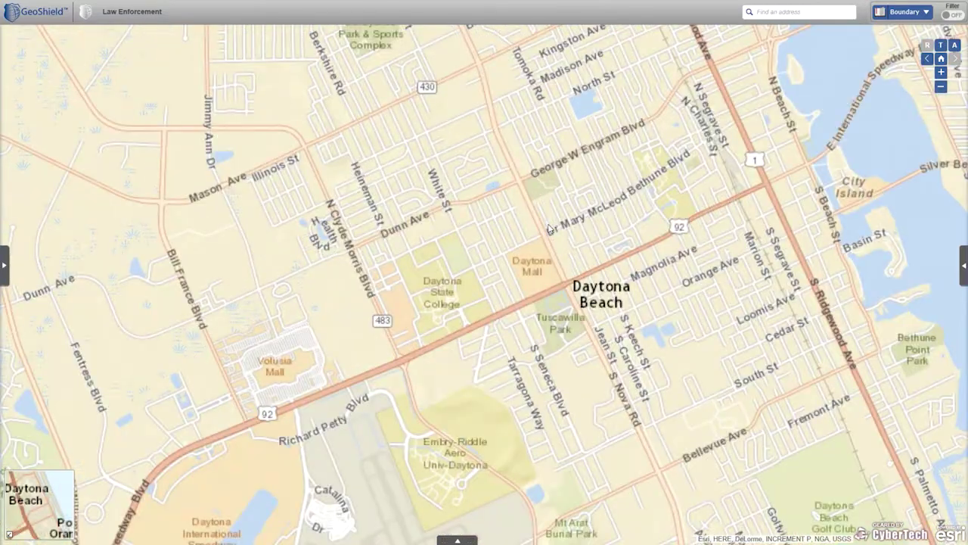
scroll(548, 224, "down", 1)
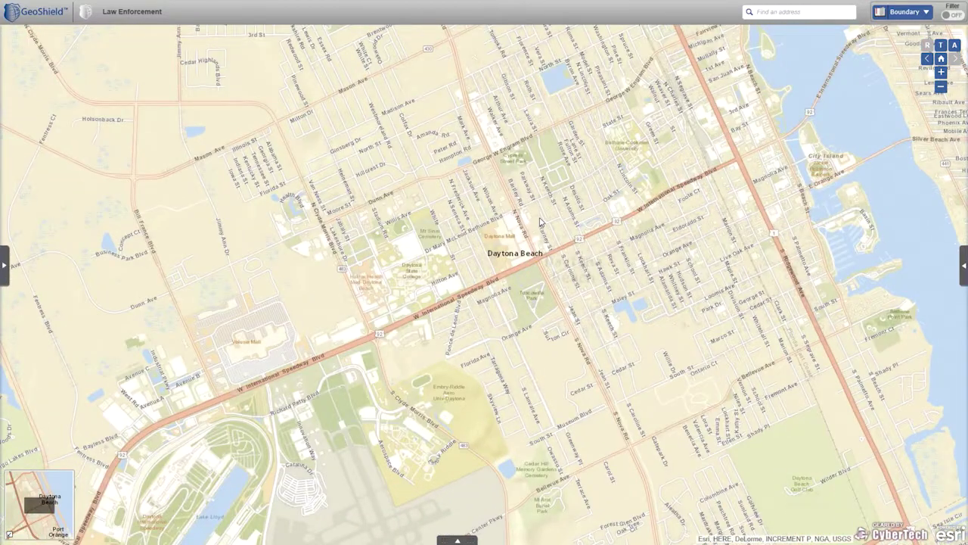
left_click(941, 46)
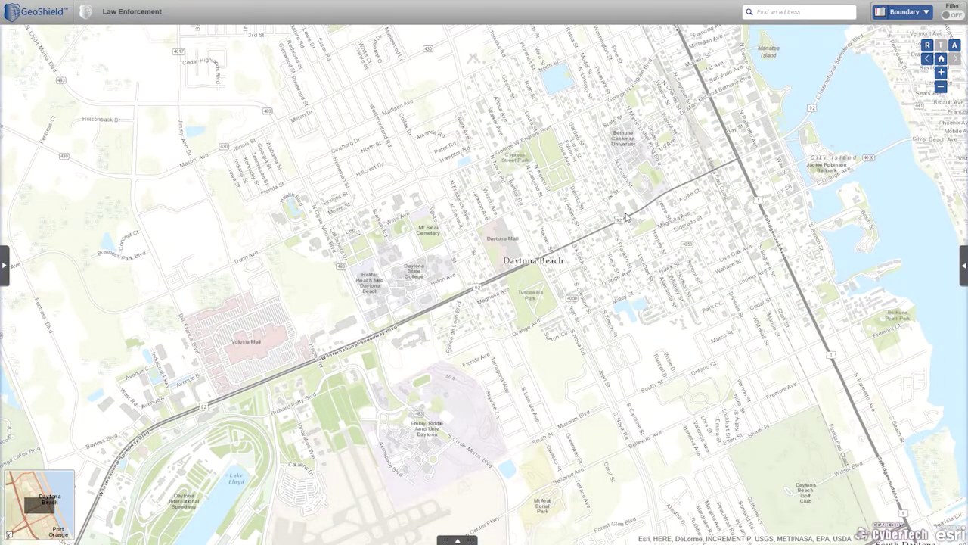
scroll(626, 218, "up", 2)
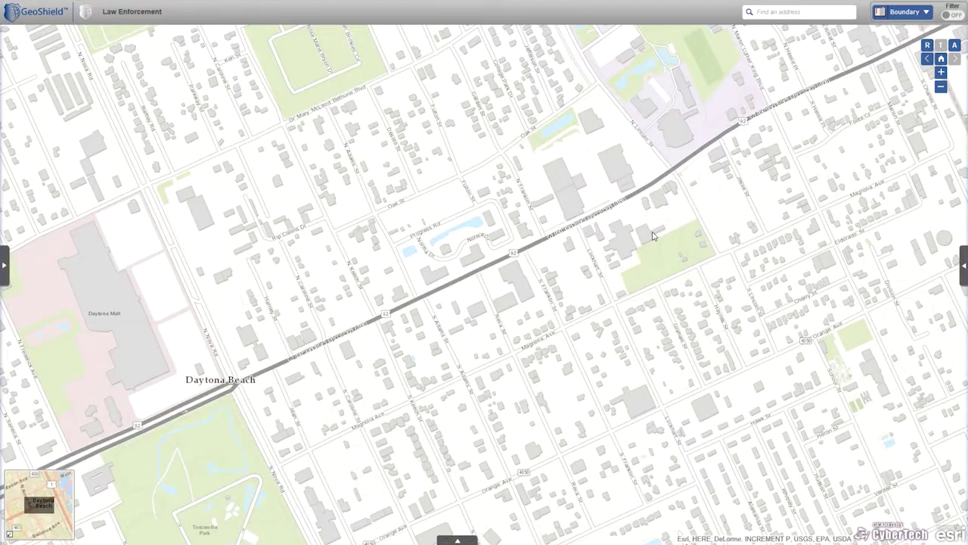
left_click_drag(681, 212, 678, 221)
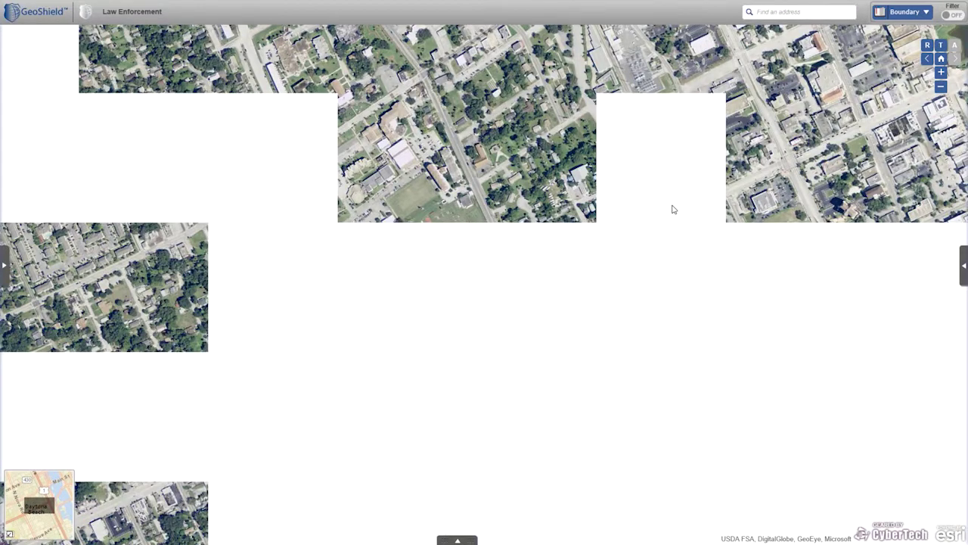
- Zoom in on downtown buildings and traffic in aerial imagery, then switch back to the street basemap
scroll(665, 244, "up", 2)
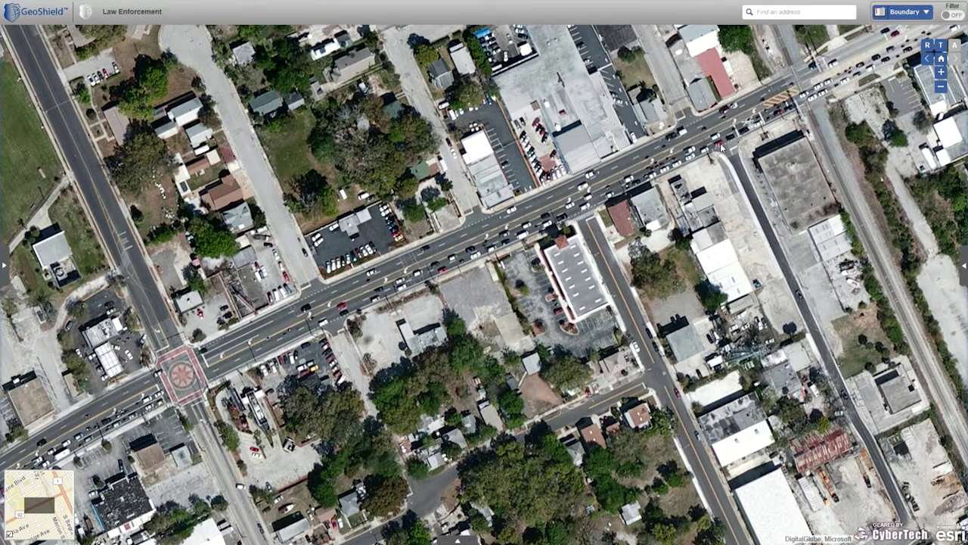
scroll(499, 302, "up", 1)
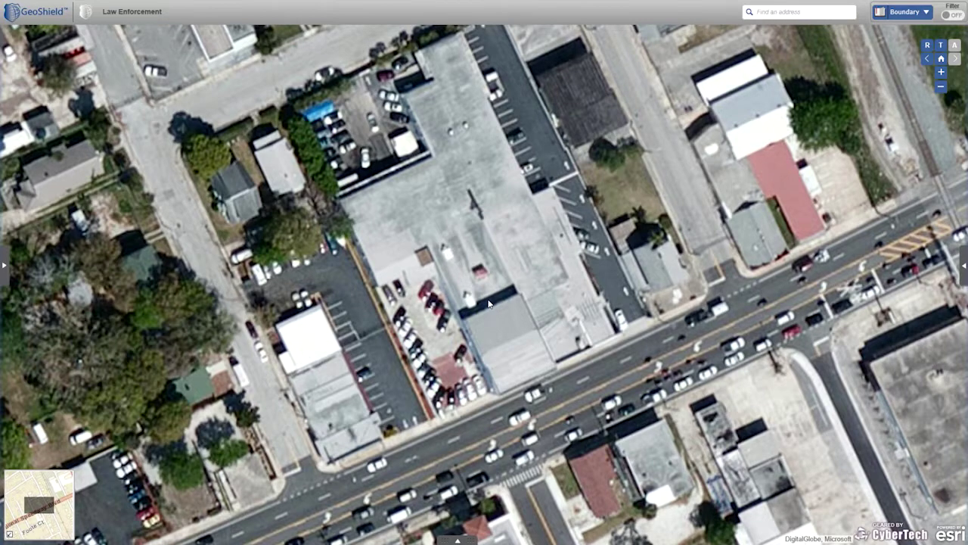
scroll(486, 310, "down", 1)
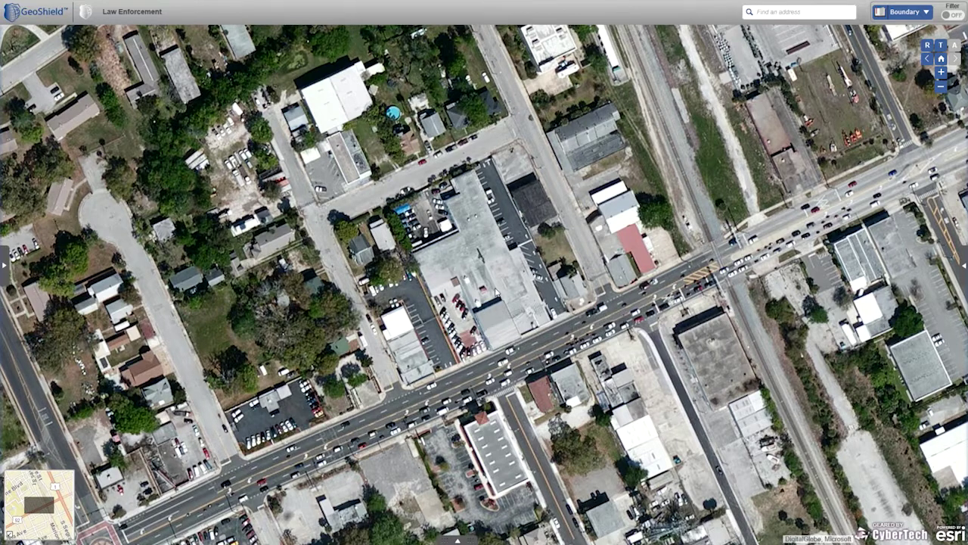
left_click(928, 46)
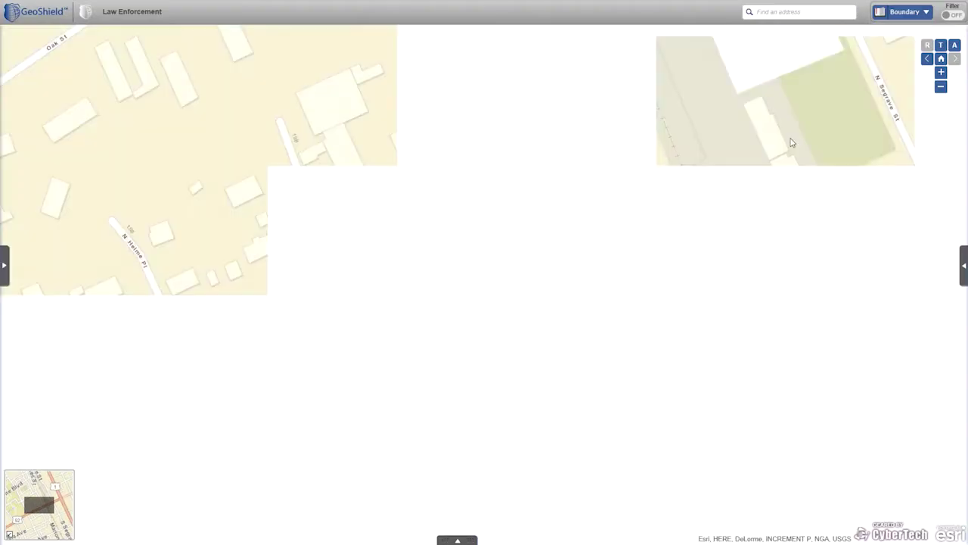
- Return to the full Daytona Beach extent and show the Live Feeds panel of social media and agency feeds
left_click(941, 60)
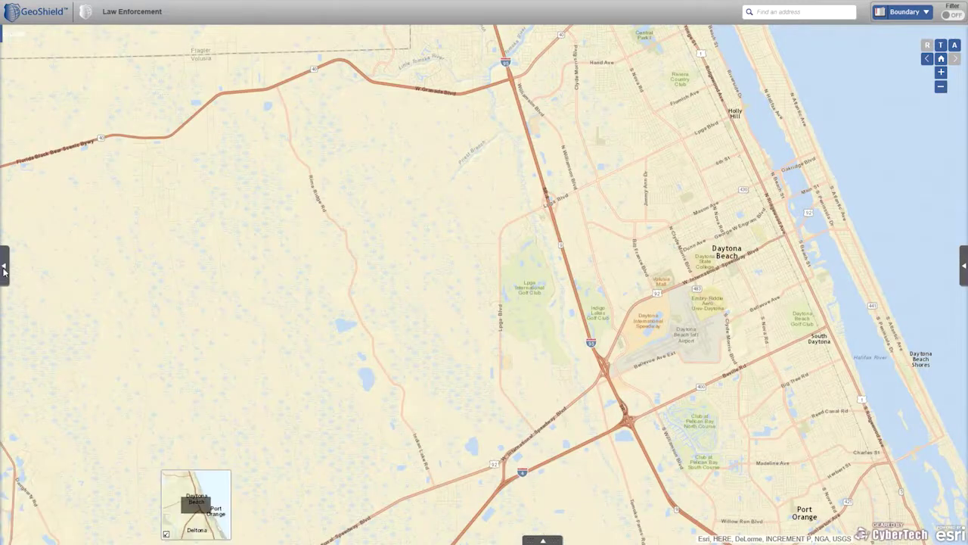
left_click(5, 265)
left_click(12, 81)
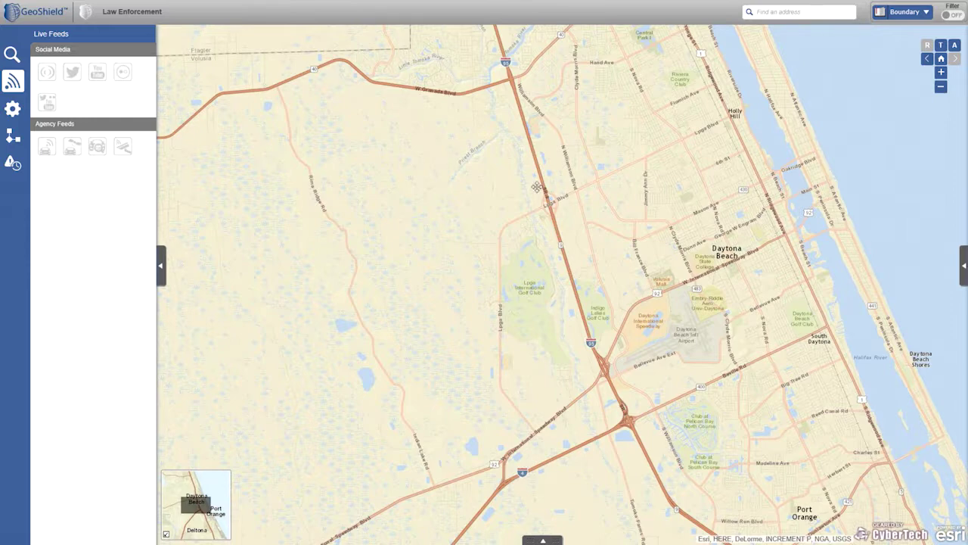
- Zoom toward central Daytona Beach and bring up the Live CAD priority filter with Priority 1–4 options
left_click_drag(537, 186, 471, 182)
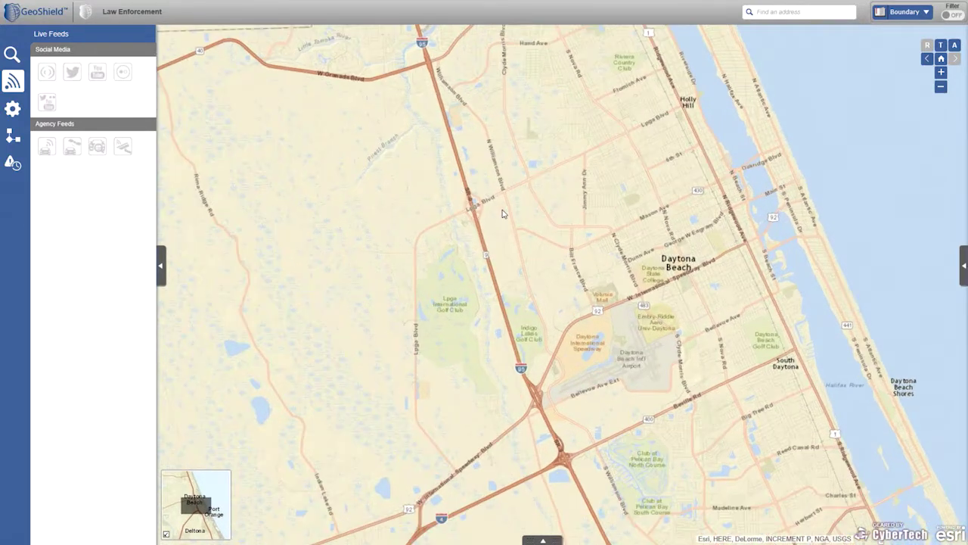
scroll(305, 191, "up", 1)
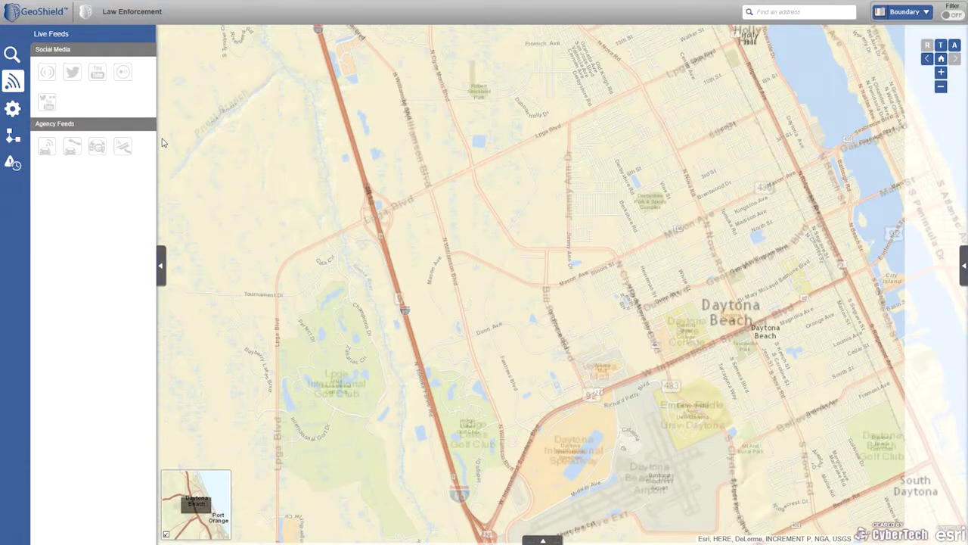
left_click(45, 149)
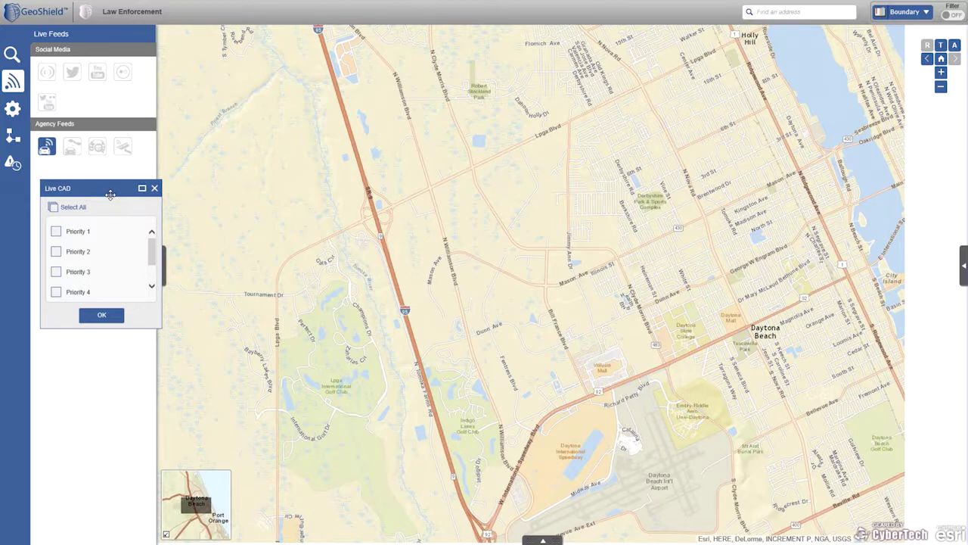
- Plot Live CAD calls for all priorities (Select All) and switch to the topographic basemap
left_click(52, 208)
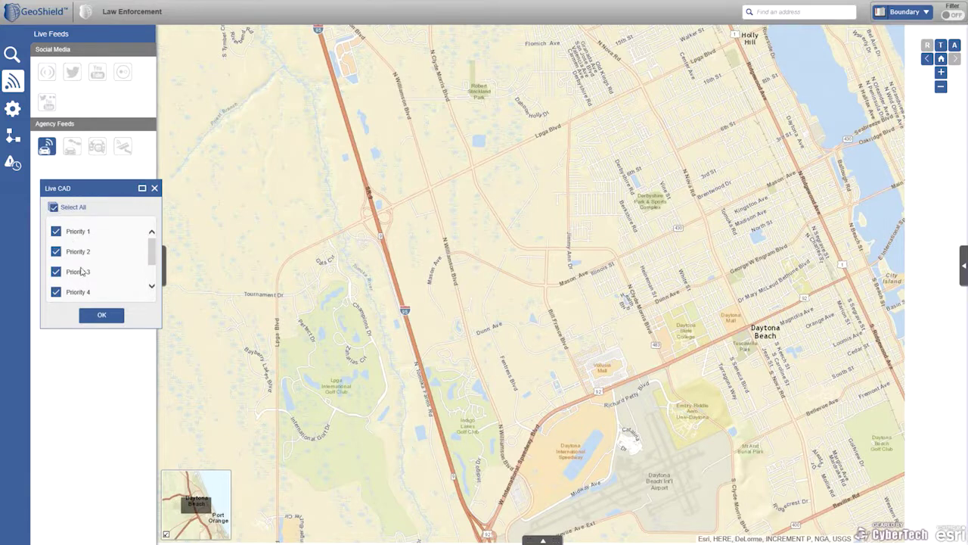
left_click(98, 317)
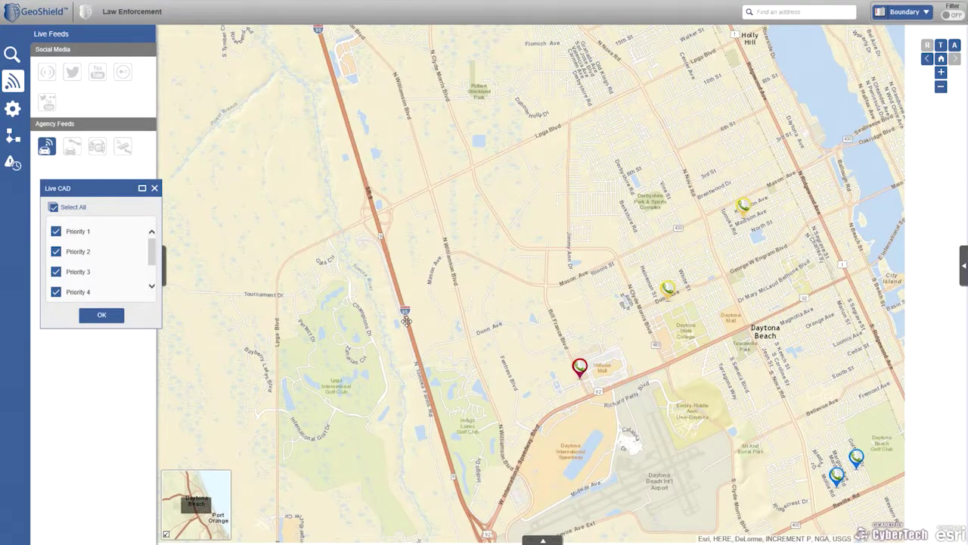
left_click_drag(406, 321, 344, 271)
left_click(927, 45)
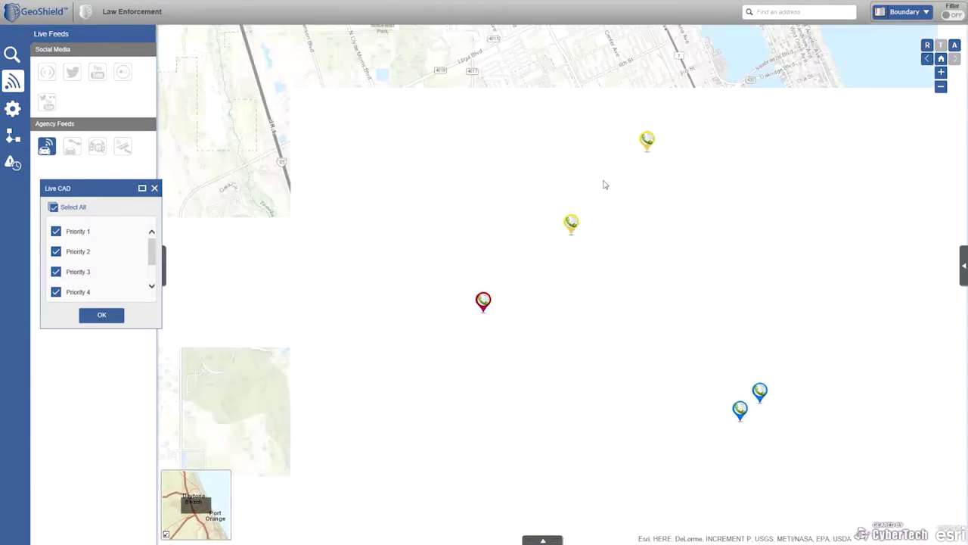
- Zoom out, inspect the Hold Up Alarm call's details, then close the Live CAD options
scroll(412, 197, "down", 1)
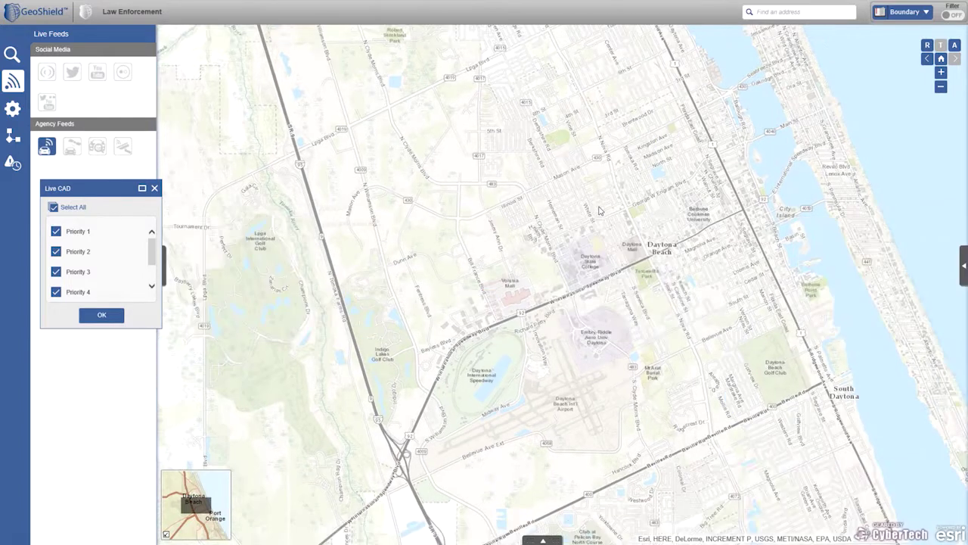
left_click_drag(406, 190, 394, 210)
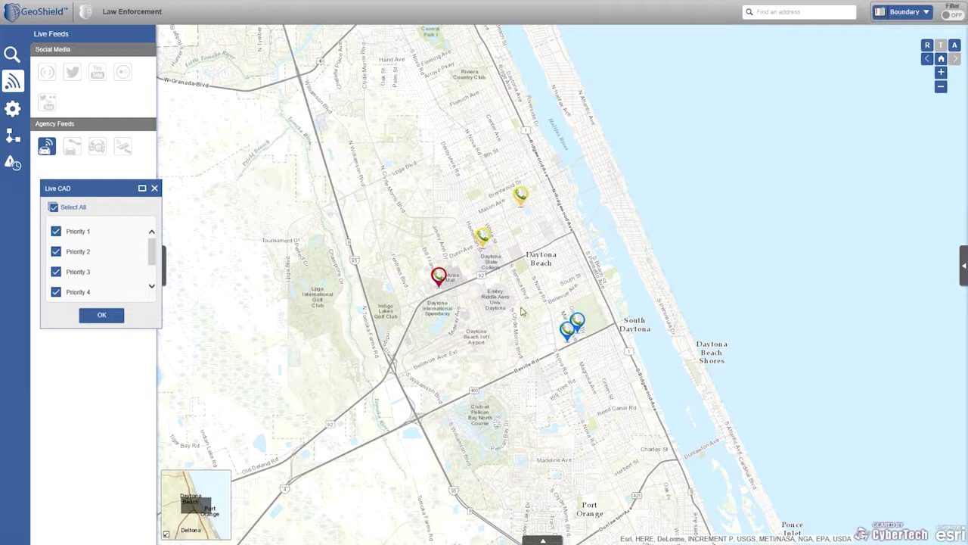
left_click(441, 277)
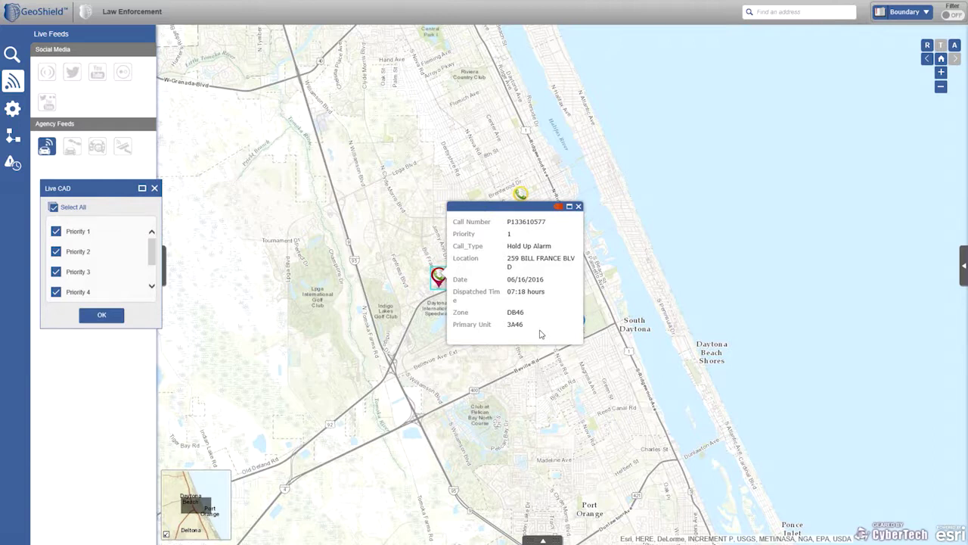
left_click(579, 207)
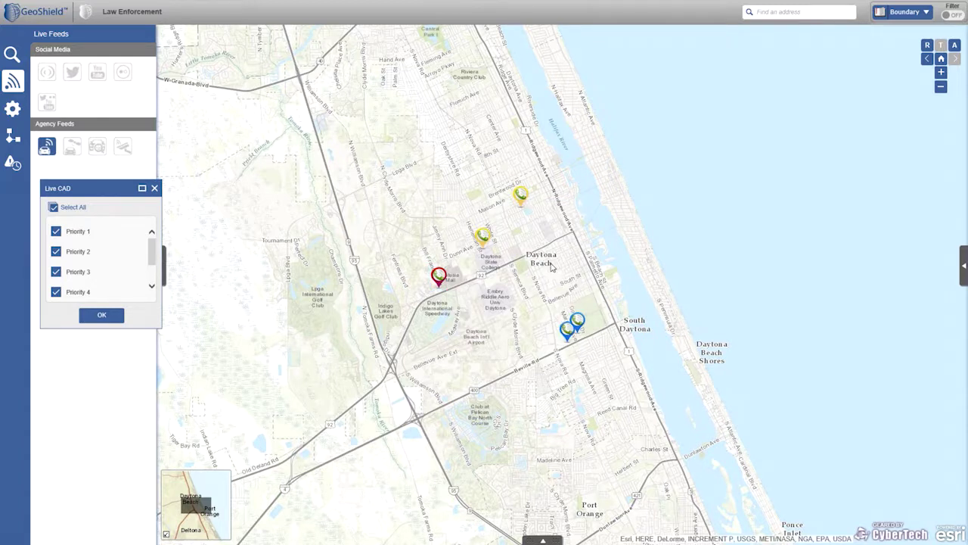
left_click_drag(541, 264, 493, 277)
left_click(154, 188)
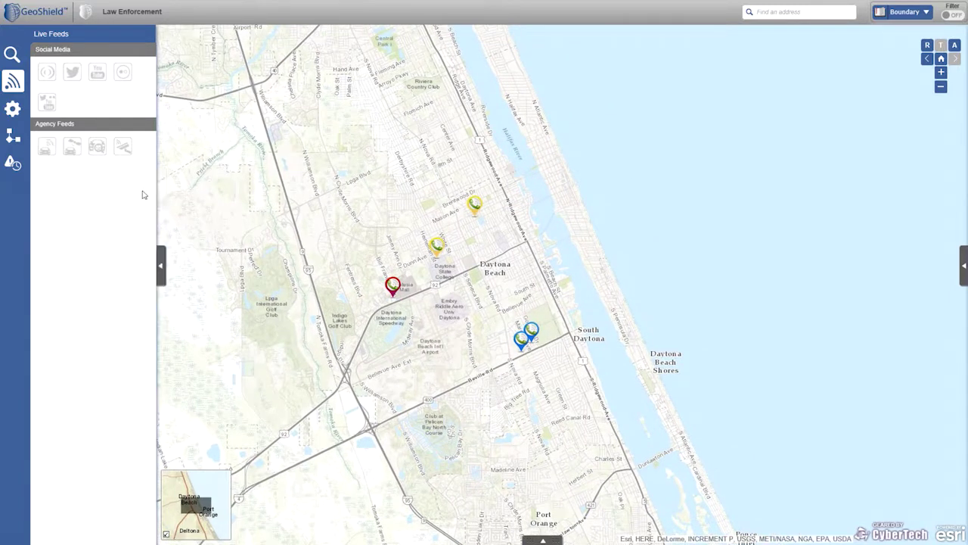
- Show AVL live vehicle locations for Agencies 1, 2 and 3 on the map
left_click(72, 149)
left_click_drag(231, 235, 68, 186)
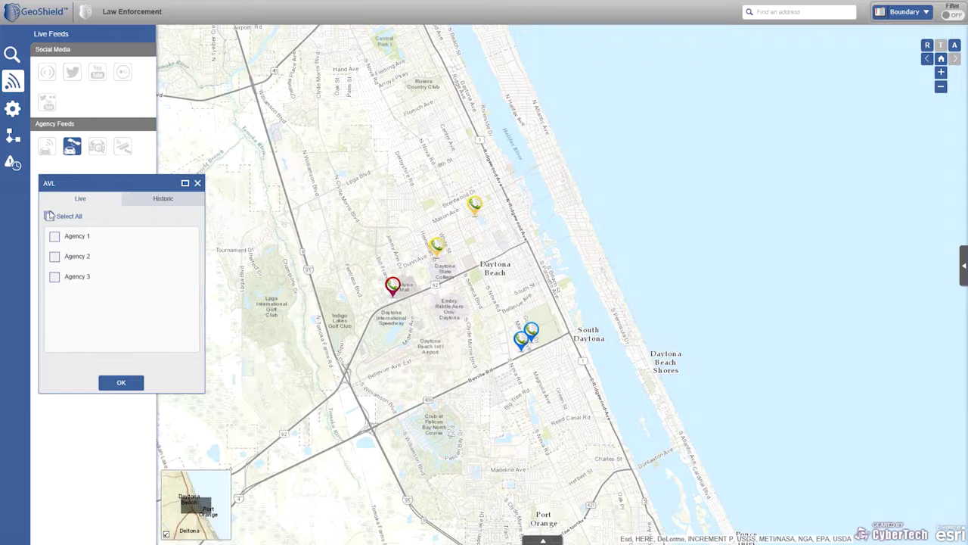
left_click(49, 217)
left_click(118, 382)
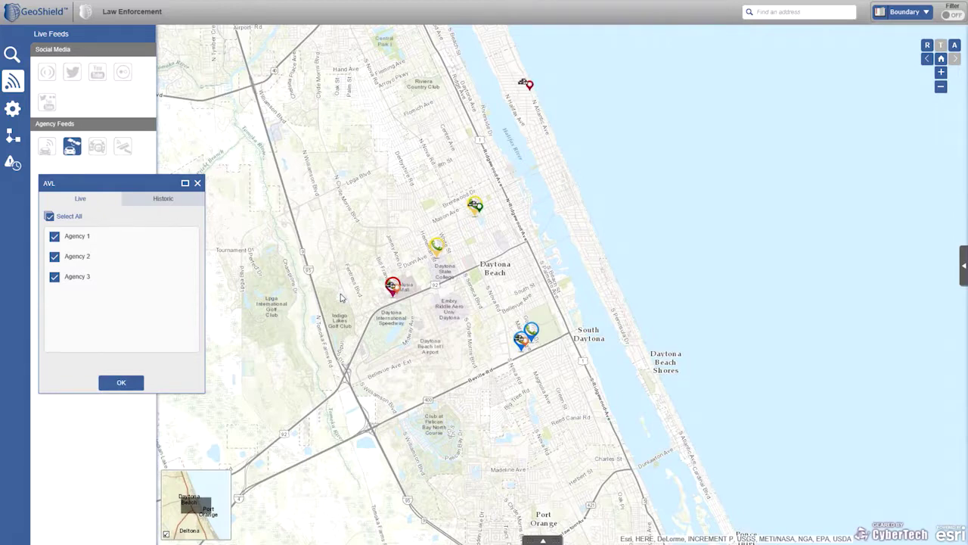
- Pan north toward Holly Hill to view the vehicle markers, then close the AVL settings
scroll(340, 297, "up", 1)
scroll(475, 121, "down", 1)
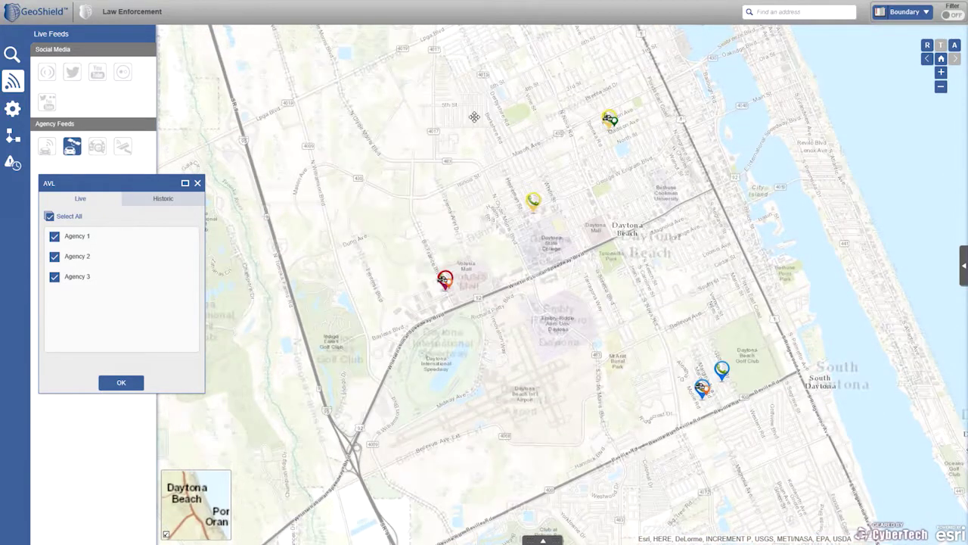
left_click_drag(473, 117, 343, 372)
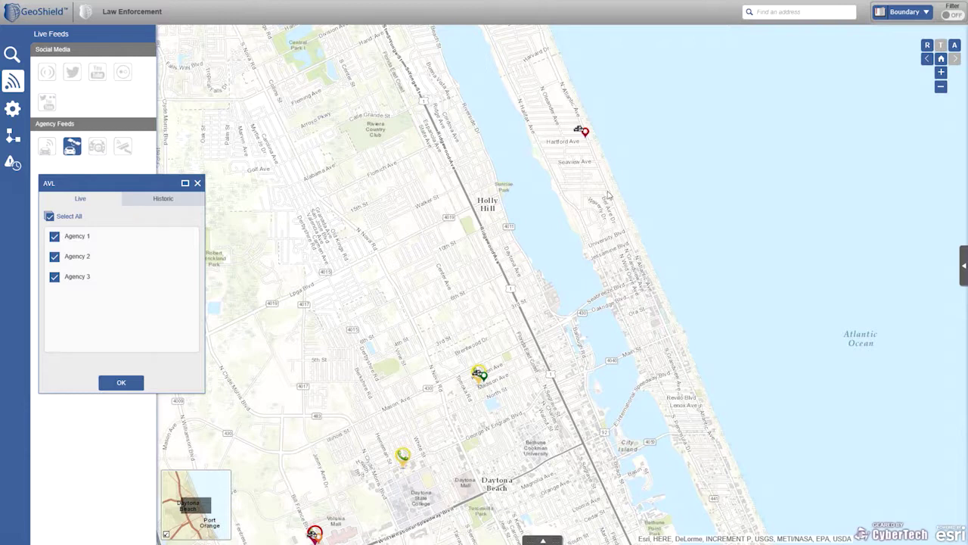
left_click_drag(434, 258, 506, 151)
scroll(459, 206, "down", 1)
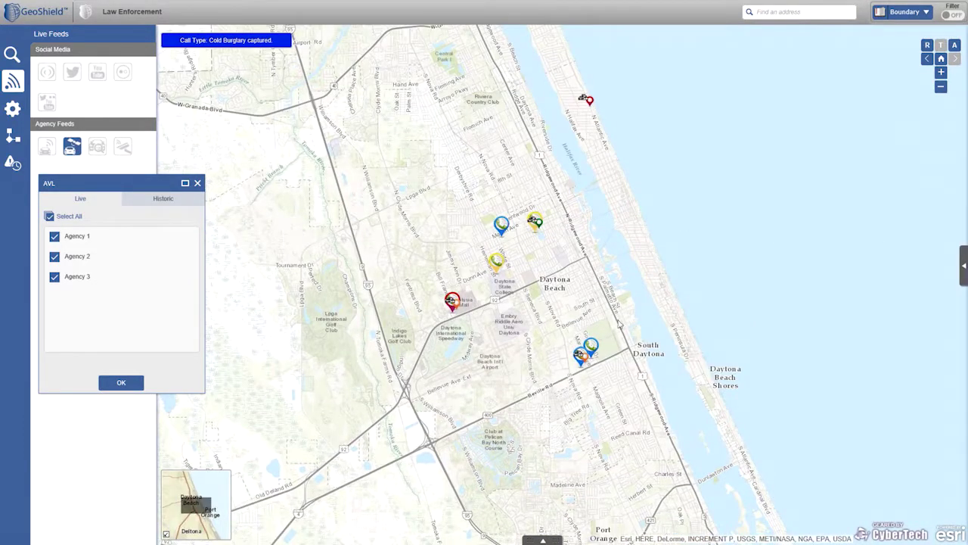
left_click(197, 185)
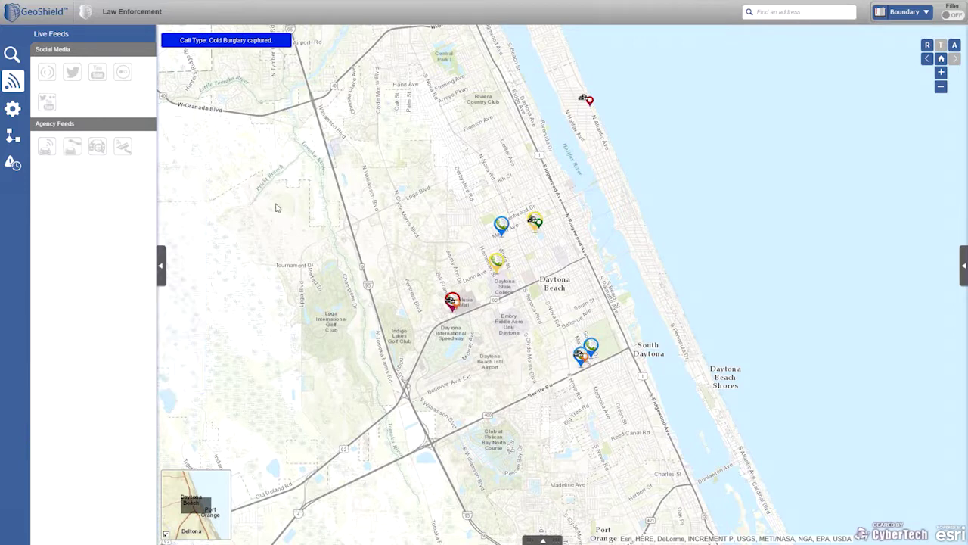
left_click(98, 148)
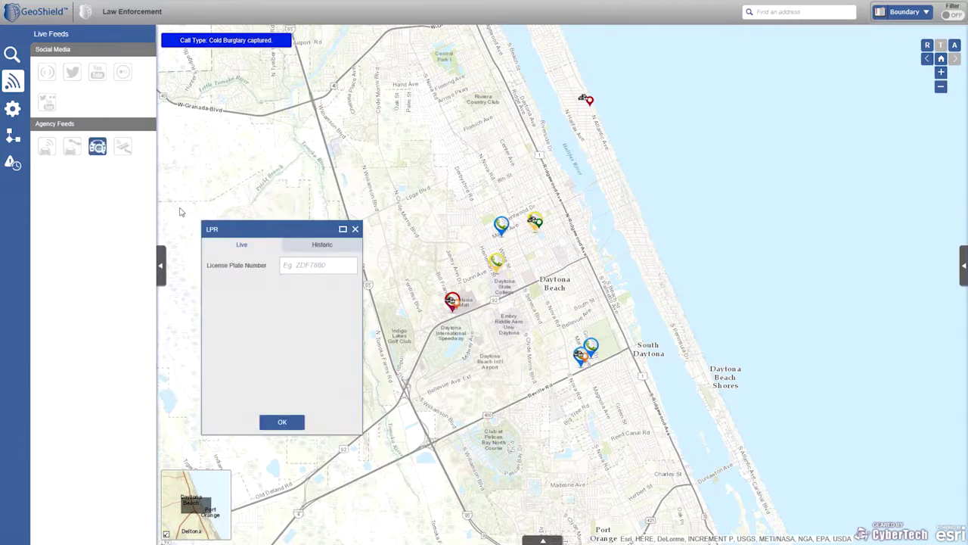
left_click(295, 246)
left_click_drag(264, 231, 114, 201)
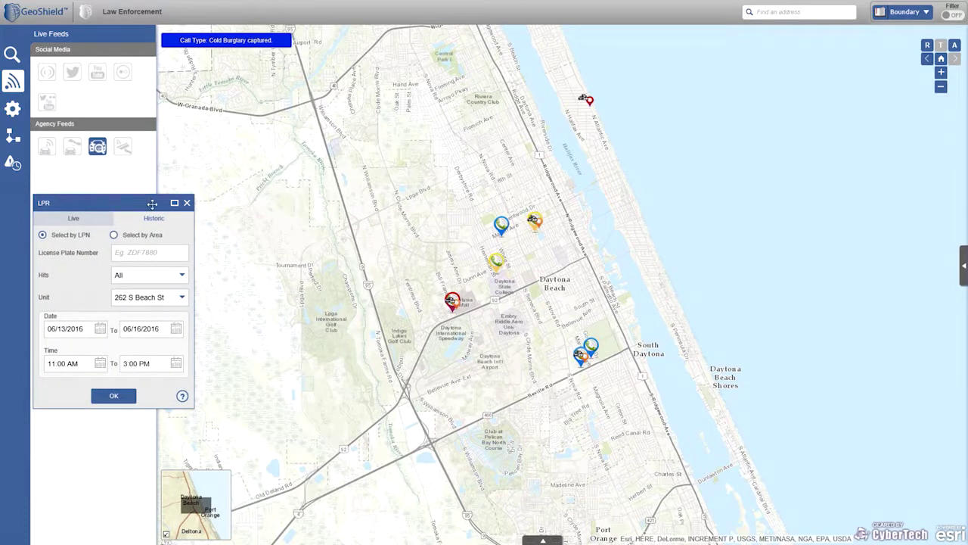
left_click(187, 202)
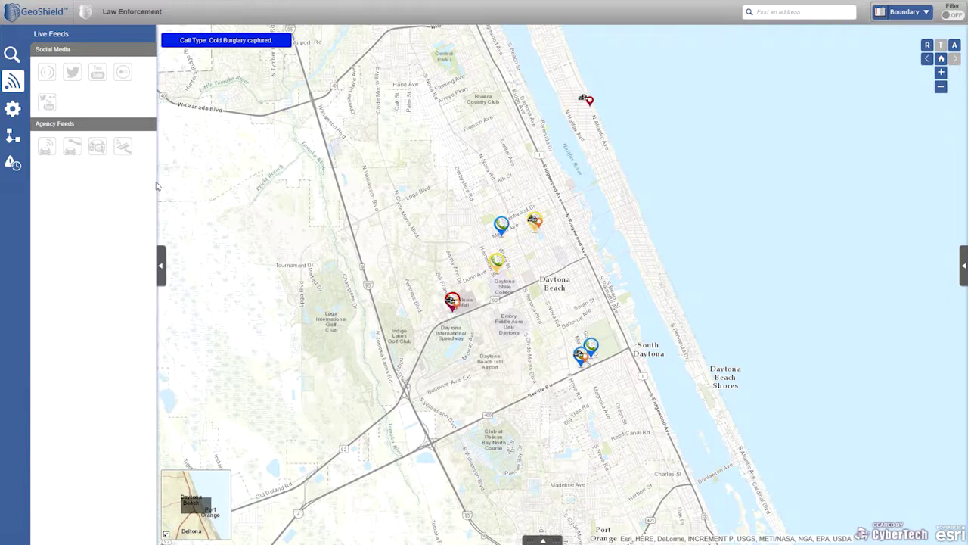
- Turn on the Street Camera live feed and view Camera_0's feed and details on Beach St
left_click(121, 150)
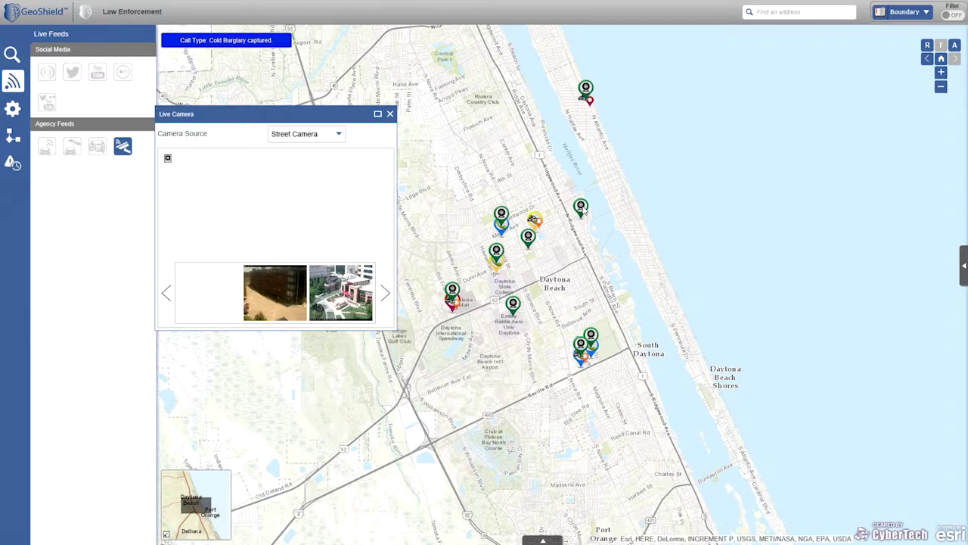
left_click(581, 209)
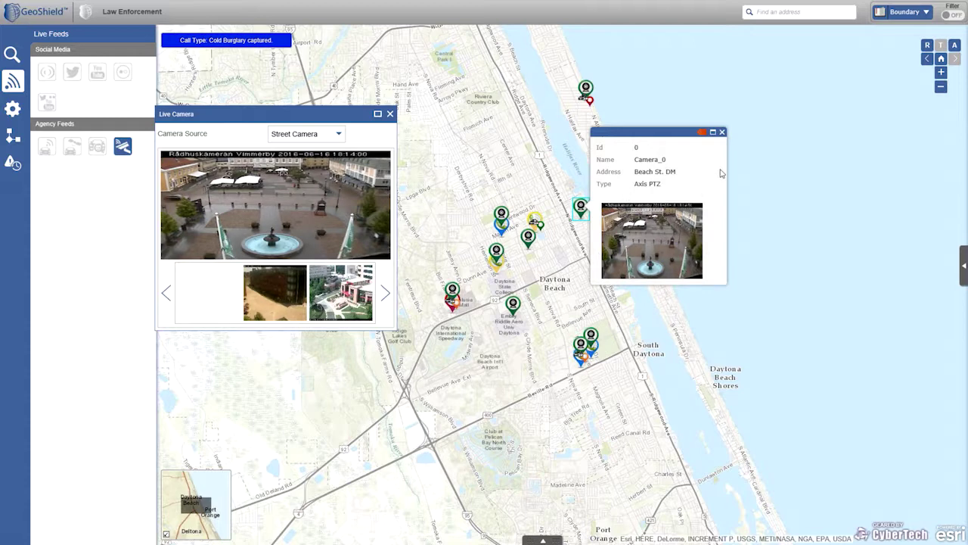
- Close the camera windows and remove the AVL-Live, Live Camera Layer and Live CAD layers
left_click(722, 133)
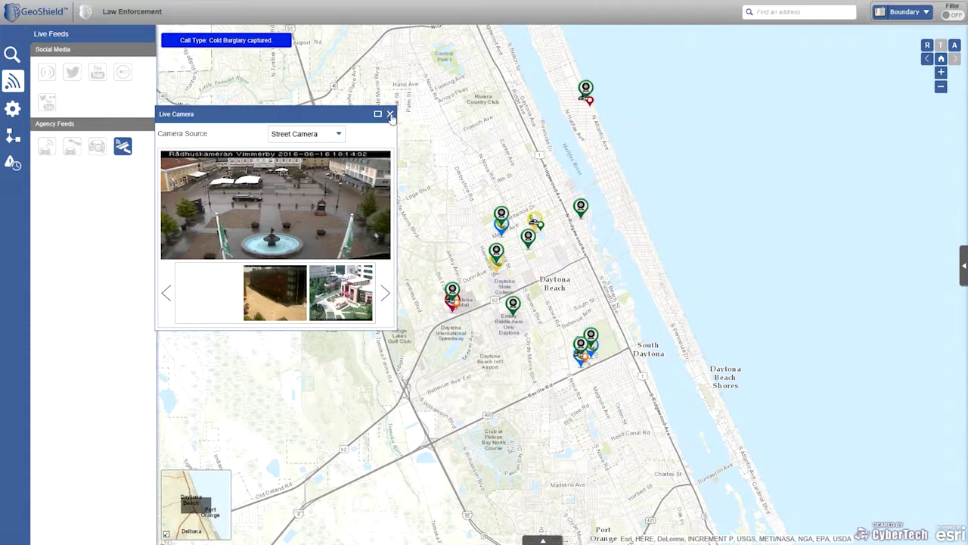
left_click(390, 113)
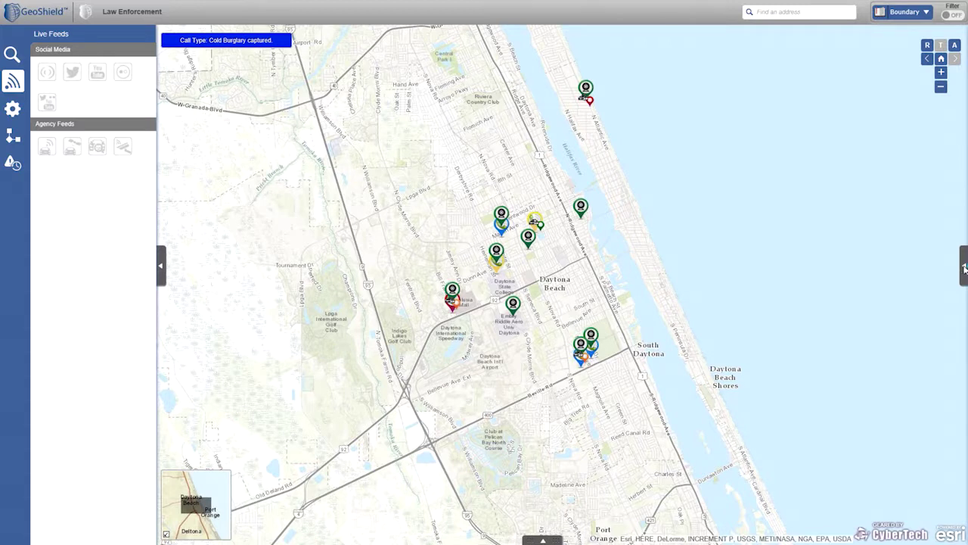
left_click(964, 264)
left_click(823, 93)
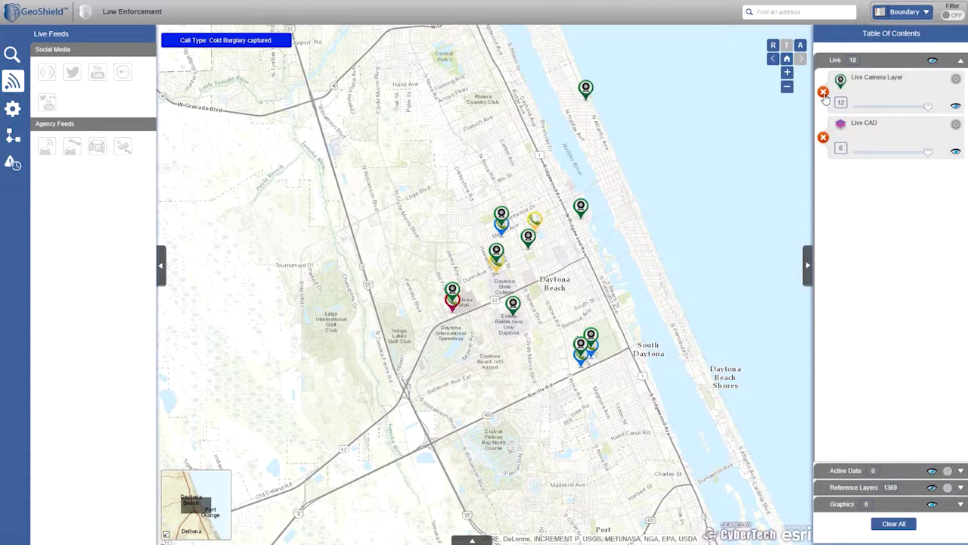
left_click(823, 93)
left_click(823, 93)
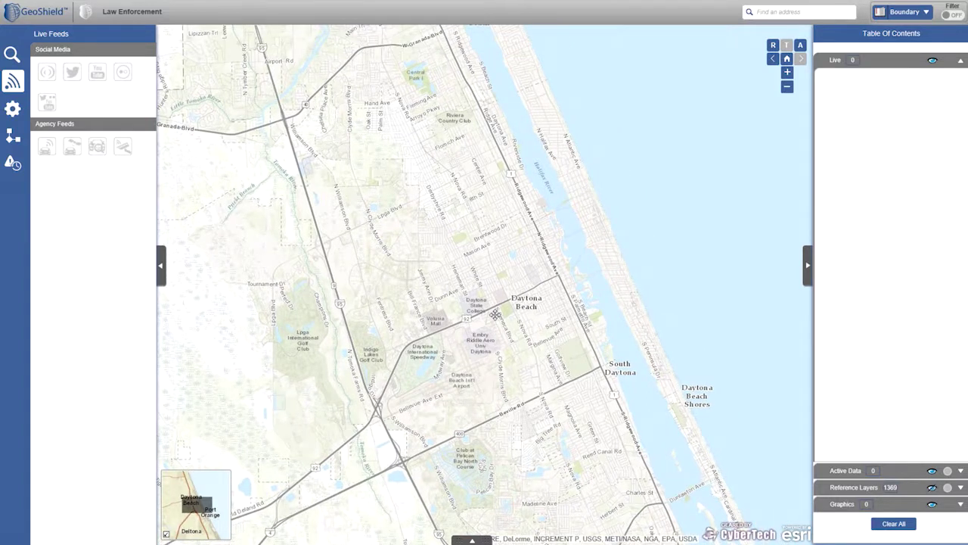
left_click(807, 265)
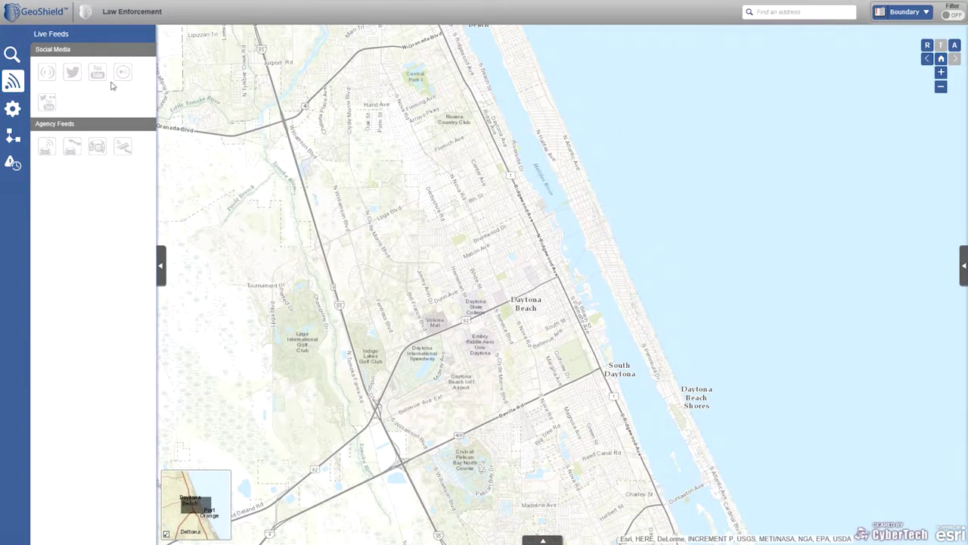
- Search tweets with keyword 'Beach' within 1 mile of a beachside point north of Daytona Beach
left_click(72, 71)
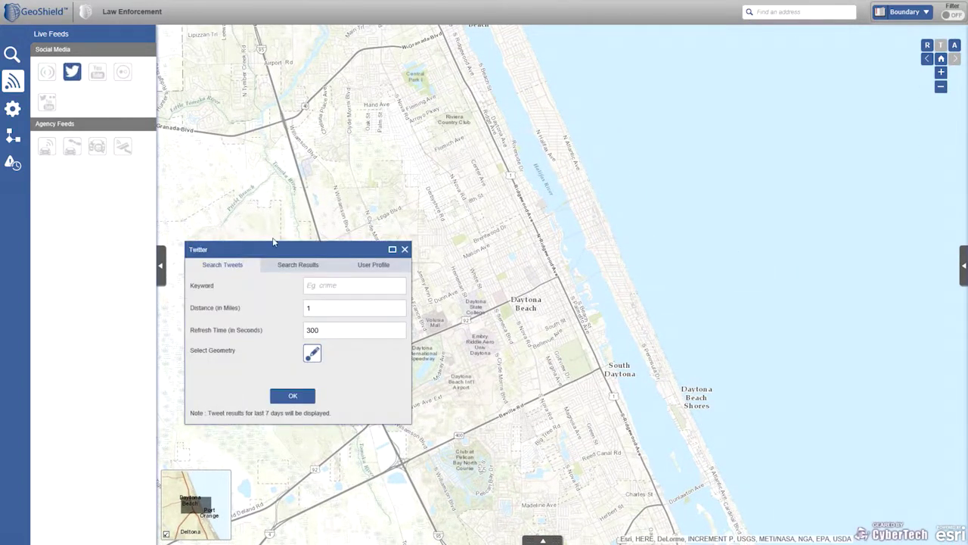
left_click_drag(275, 243, 138, 168)
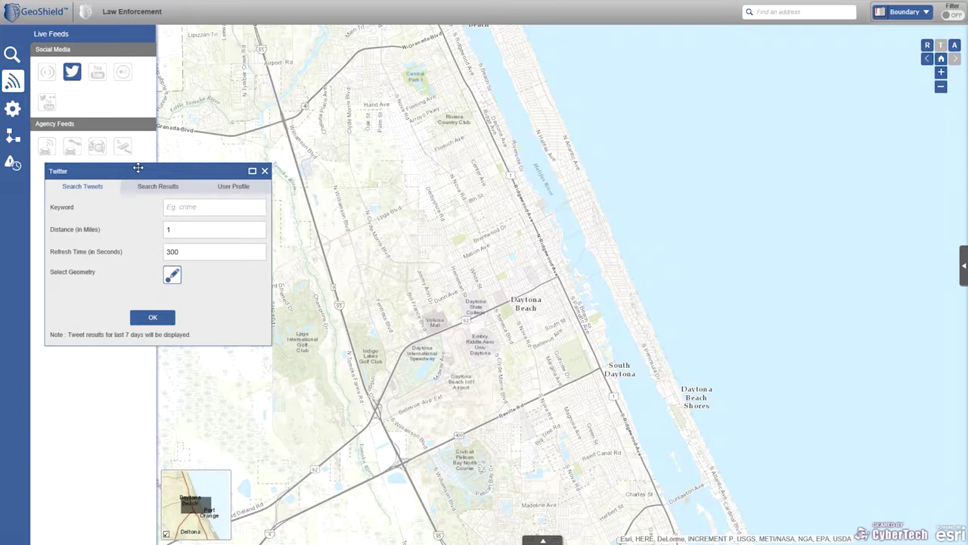
left_click_drag(150, 171, 171, 169)
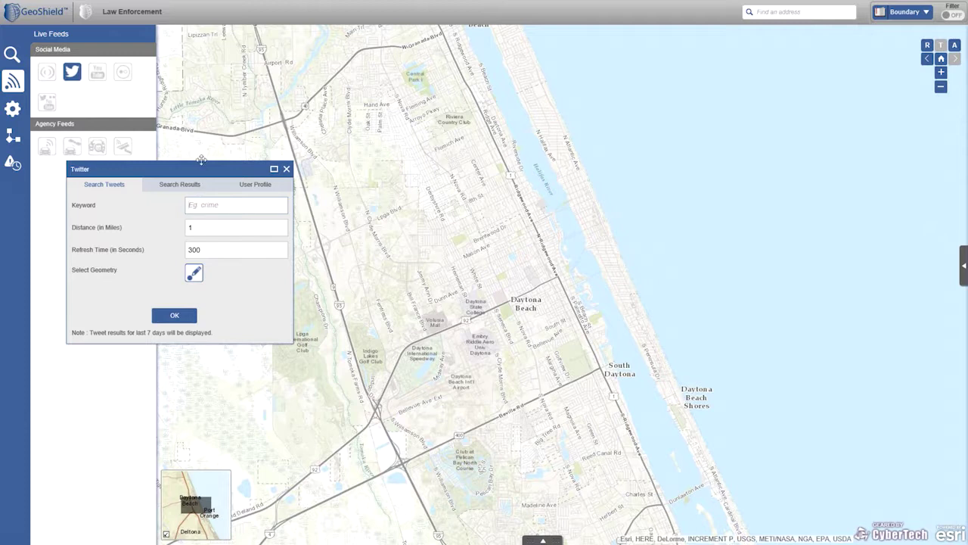
type("Beach")
left_click(194, 273)
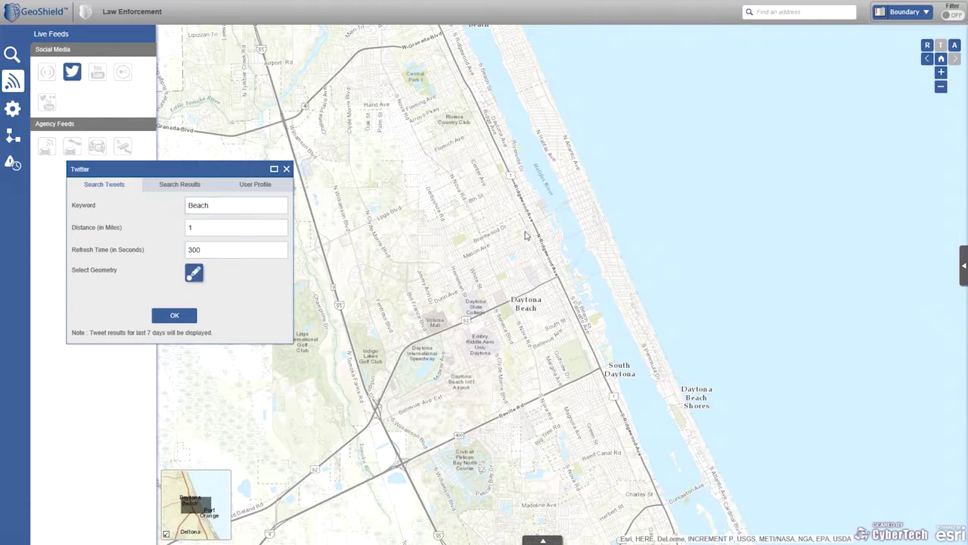
left_click(582, 204)
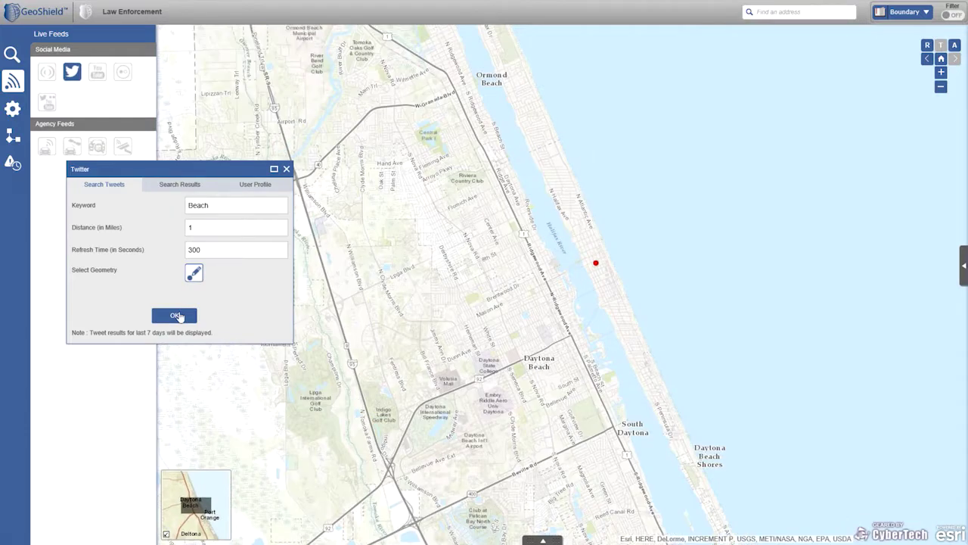
left_click(174, 315)
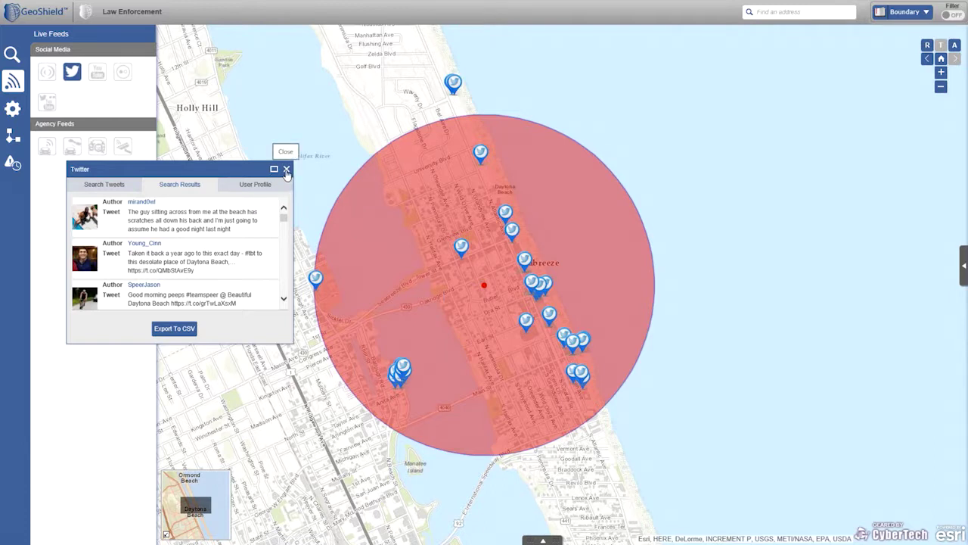
left_click(286, 170)
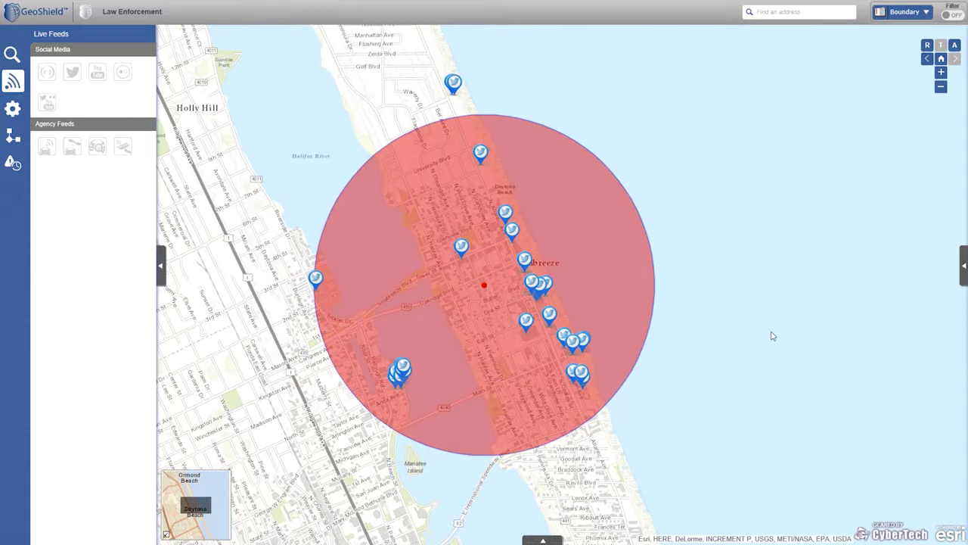
- Delete both Twitter buffer graphics and the Twitter Layer from the Table of Contents
left_click(964, 268)
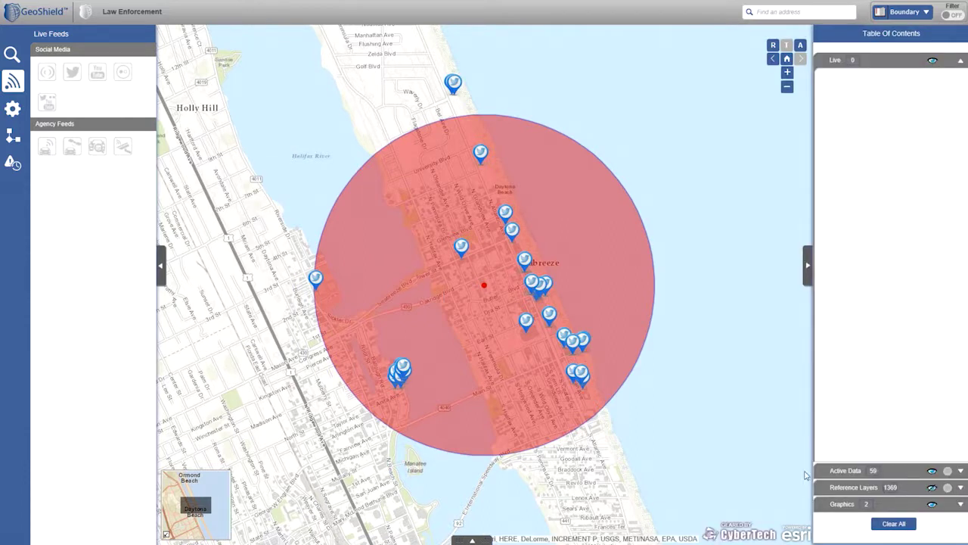
left_click(829, 505)
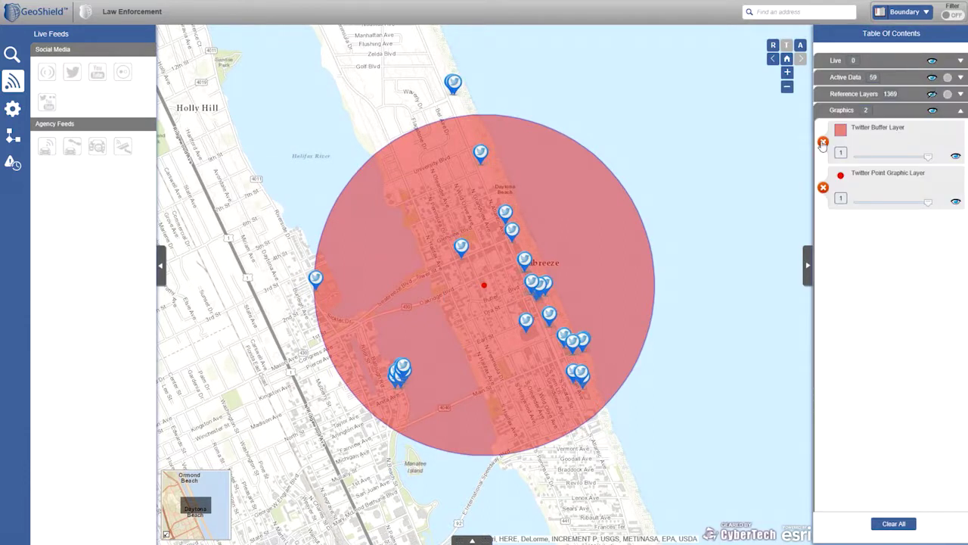
left_click(822, 143)
left_click(822, 144)
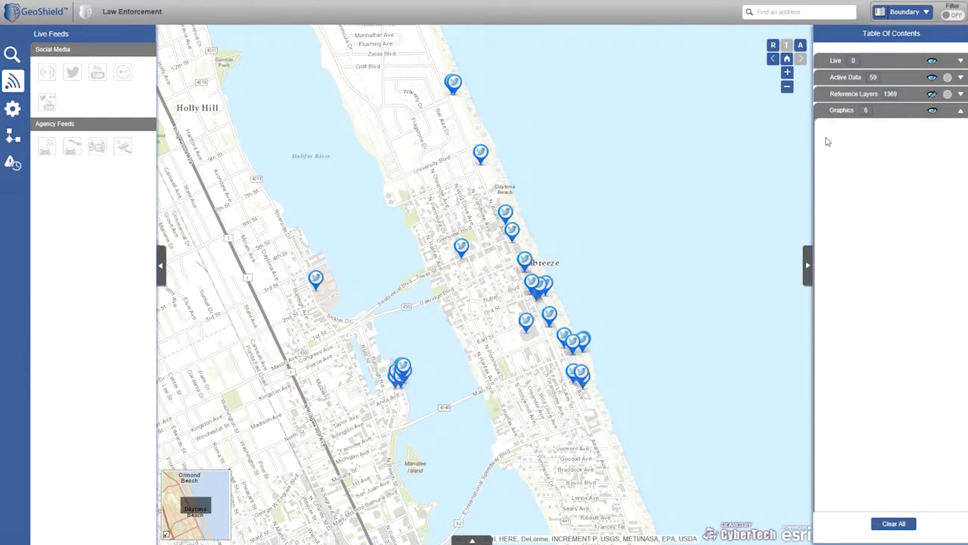
left_click(838, 78)
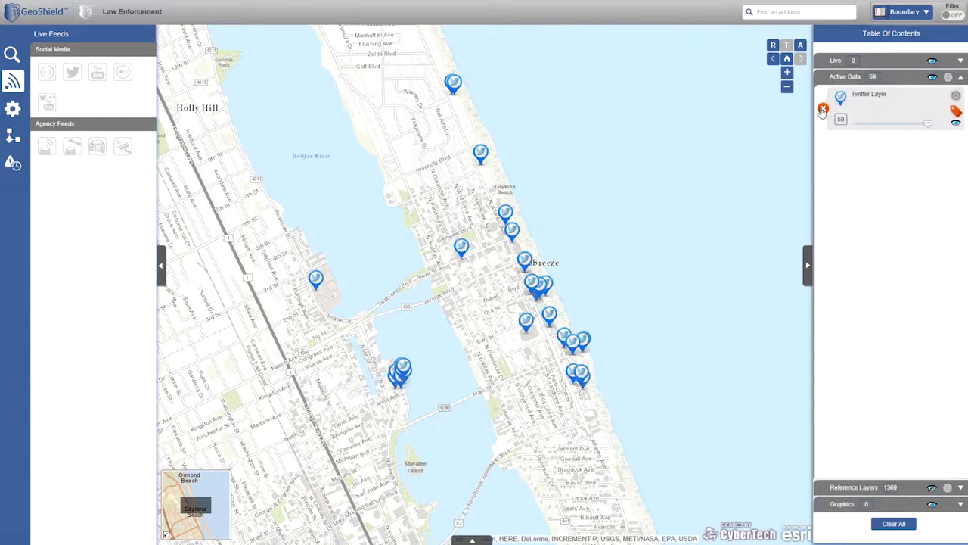
left_click(824, 108)
left_click(808, 266)
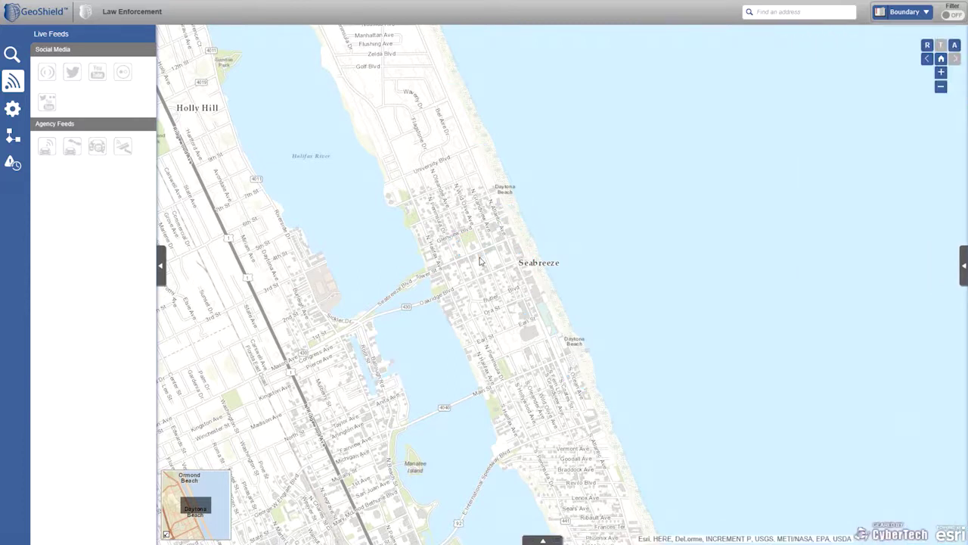
- Zoom out to a regional view centred on the coastline and show the Browse event categories
scroll(337, 265, "down", 2)
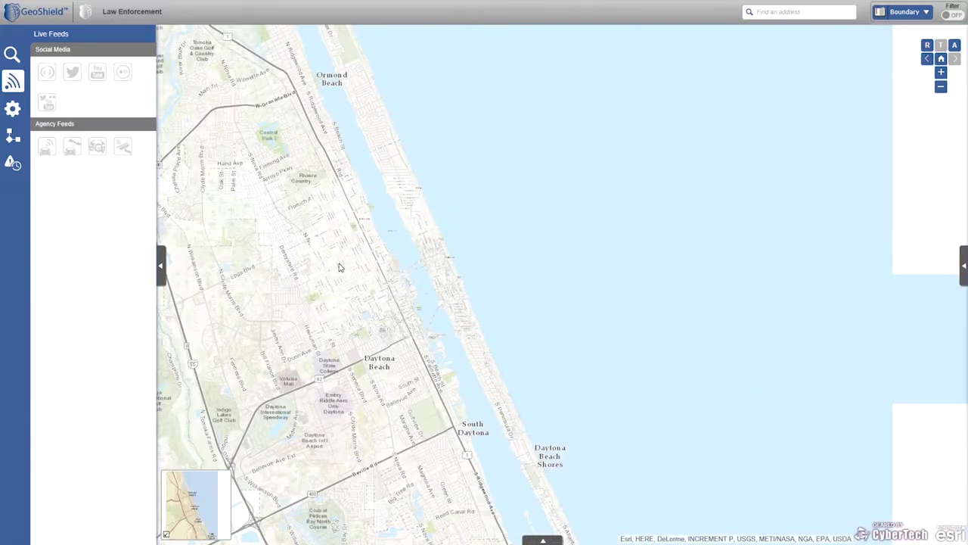
scroll(340, 263, "down", 1)
left_click_drag(341, 263, 553, 264)
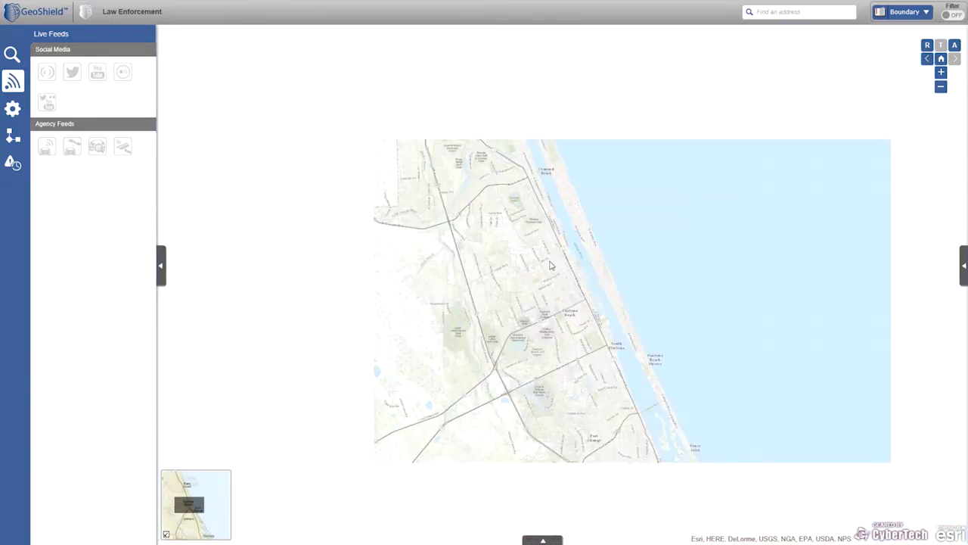
left_click_drag(495, 212, 488, 200)
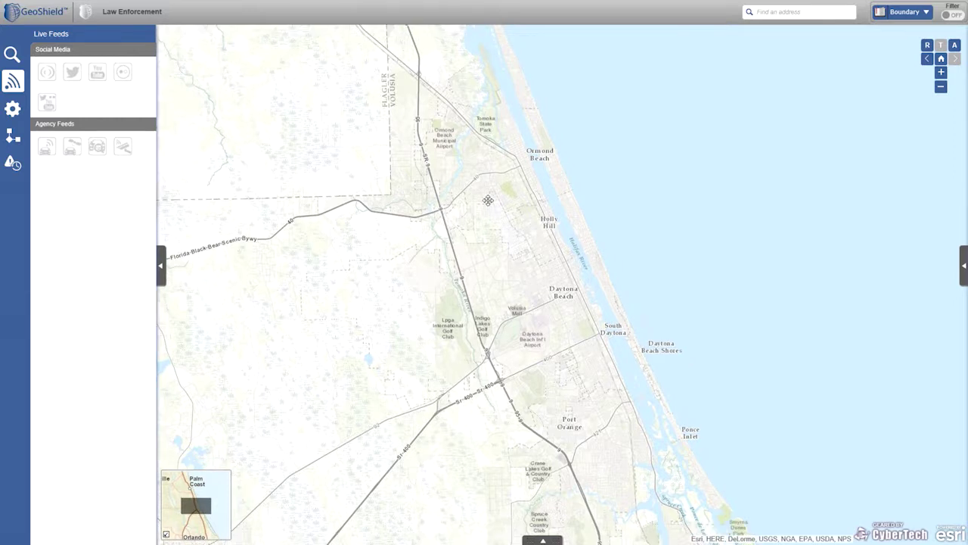
left_click(12, 54)
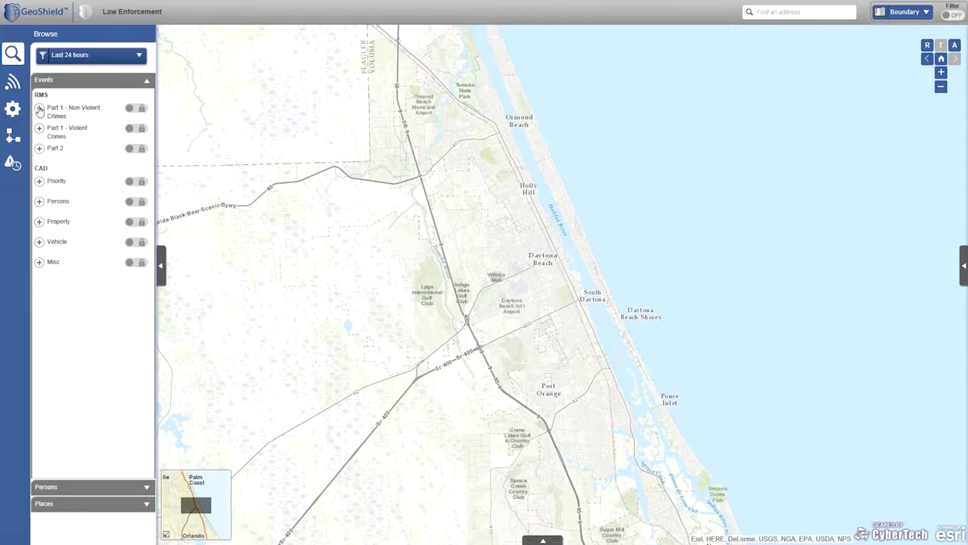
- Expand Part 1 - Non Violent Crimes and change the event period from Last 24 hours to Last 90 days
left_click(39, 109)
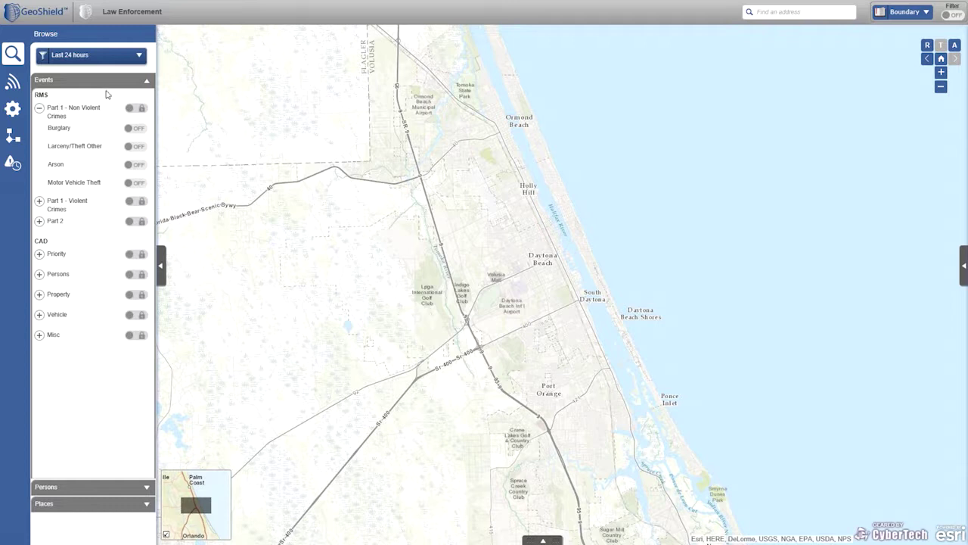
left_click(136, 56)
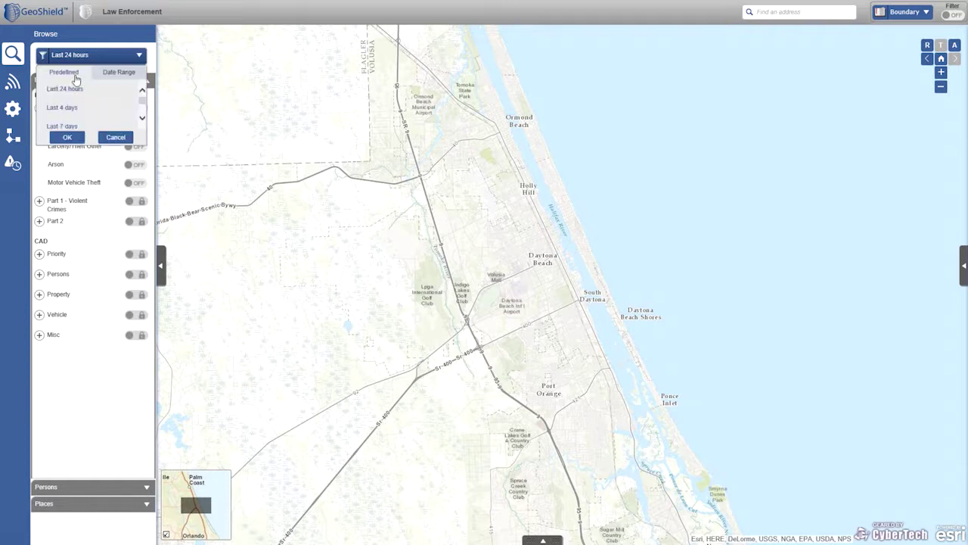
scroll(142, 104, "down", 1)
scroll(142, 105, "down", 2)
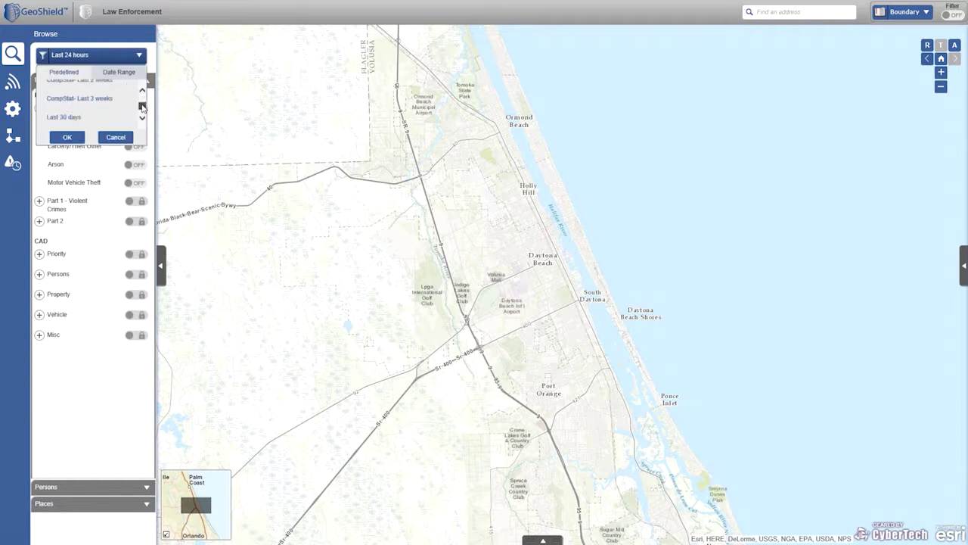
scroll(144, 109, "down", 1)
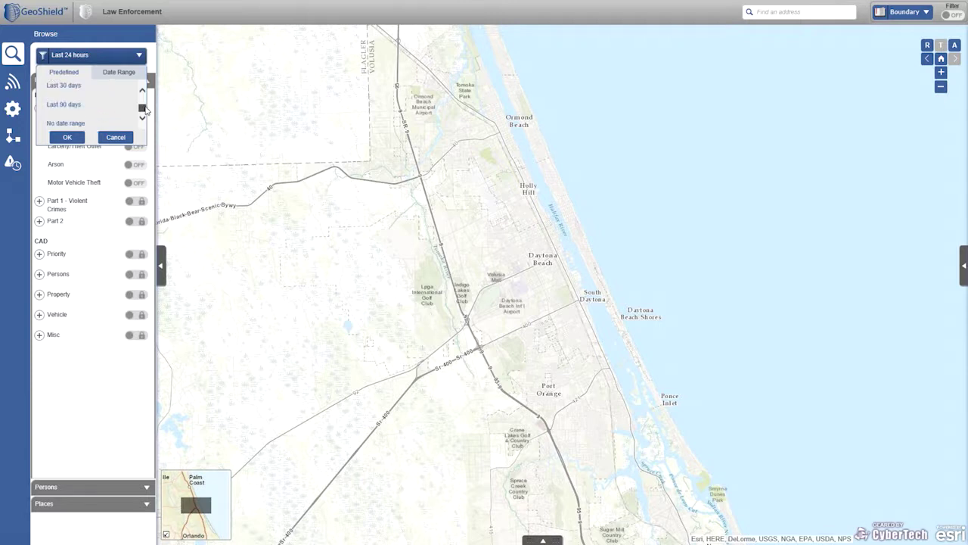
left_click(73, 105)
left_click(68, 136)
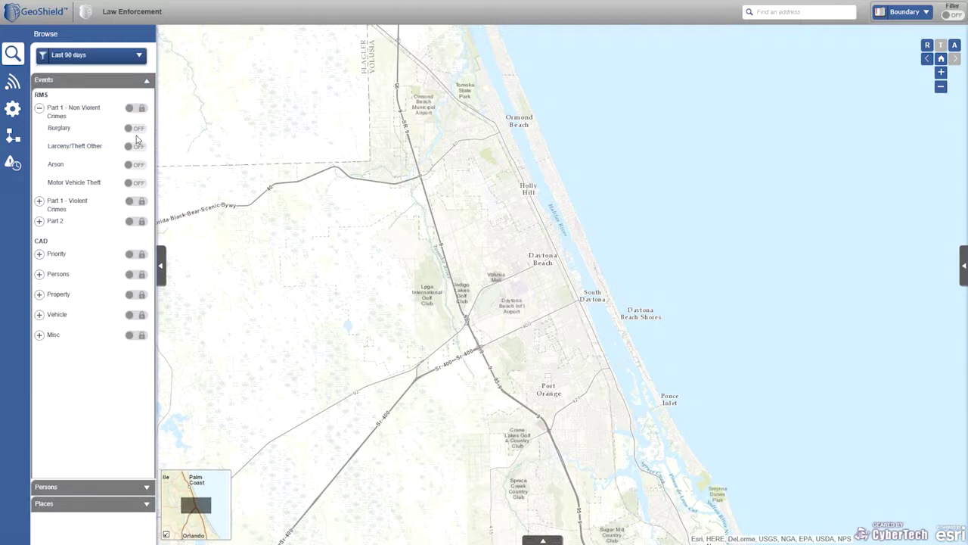
- Show Burglary events over Daytona Beach, turn Burglary off, and expand the Persons layers
left_click(138, 129)
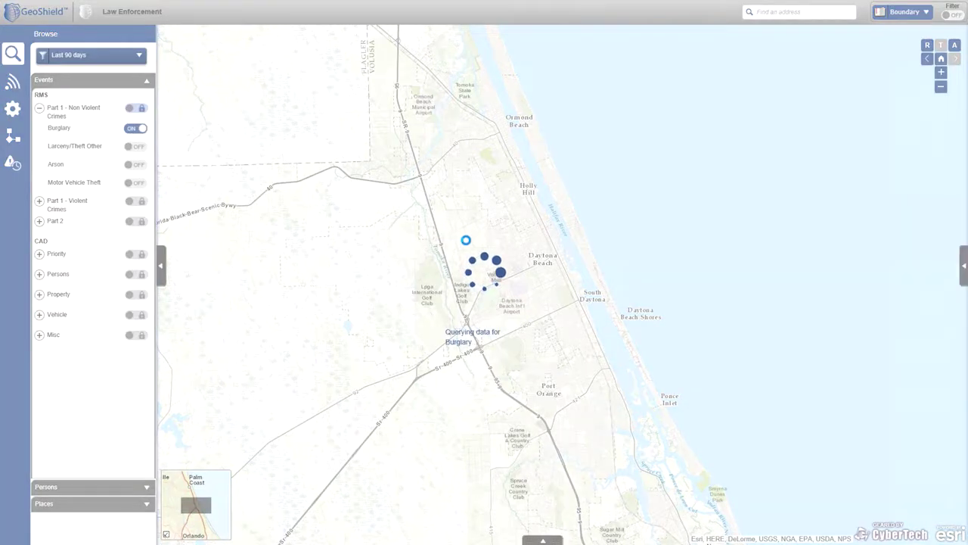
left_click_drag(466, 240, 428, 215)
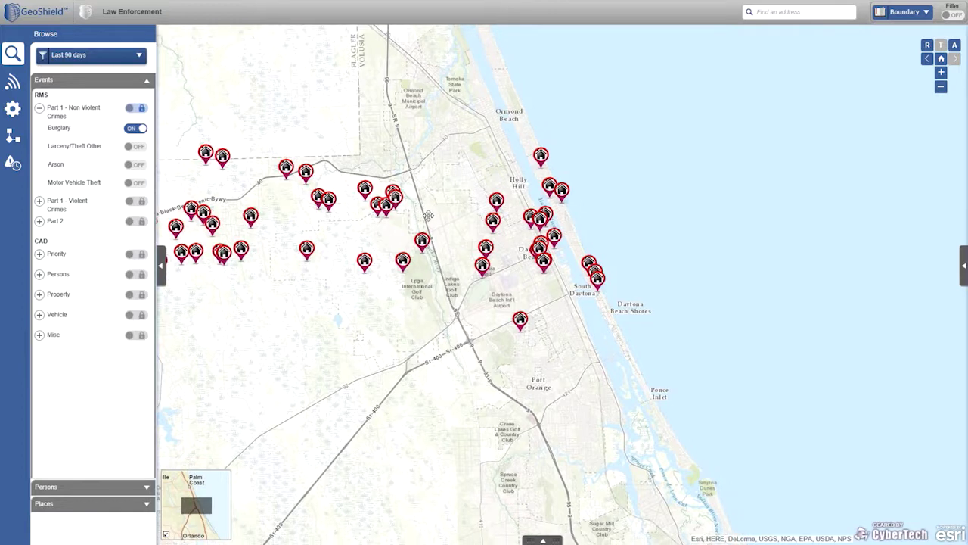
scroll(432, 213, "up", 1)
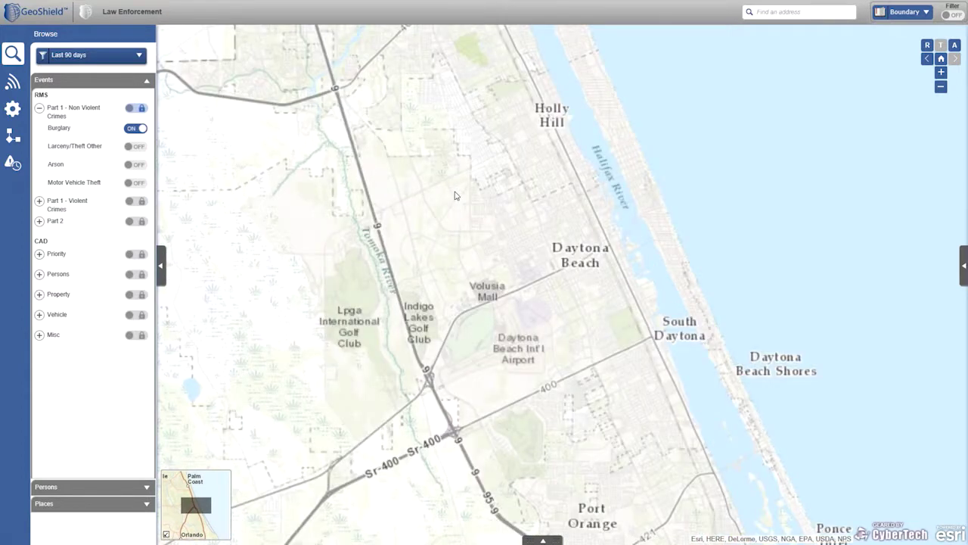
left_click_drag(455, 195, 401, 278)
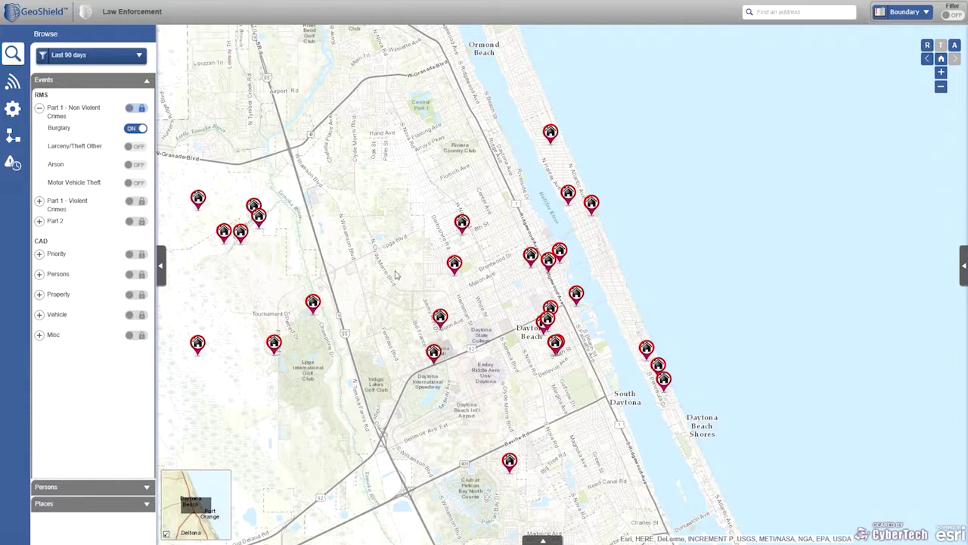
left_click(133, 128)
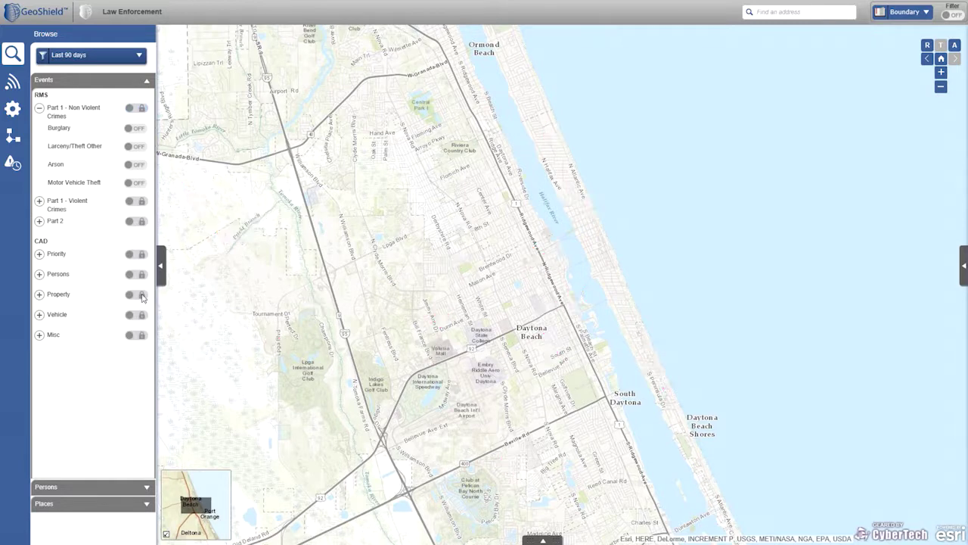
left_click(48, 487)
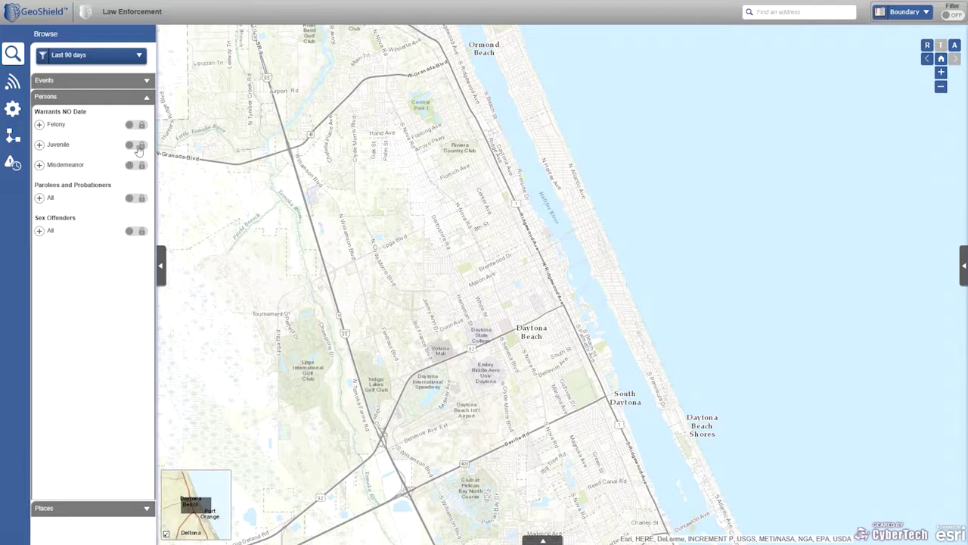
left_click(137, 125)
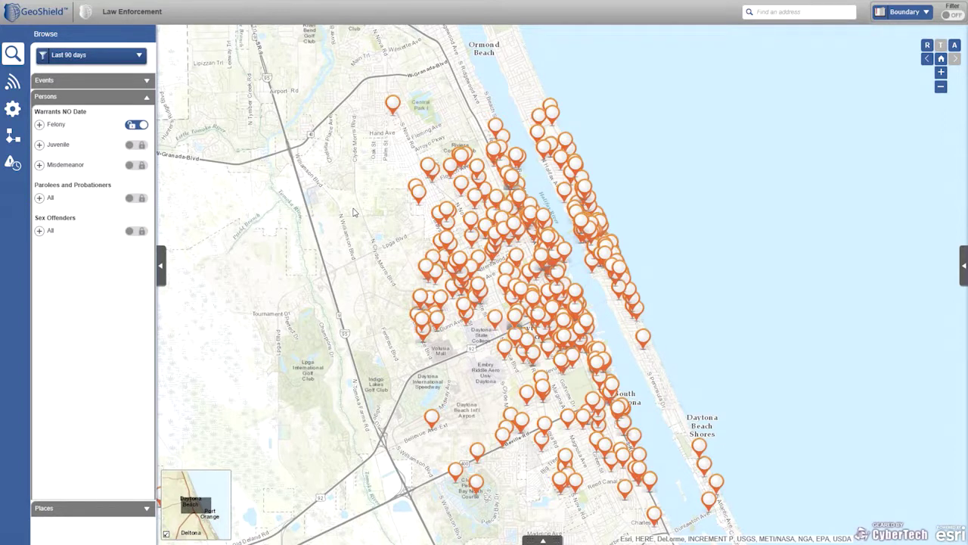
left_click(134, 126)
left_click(137, 199)
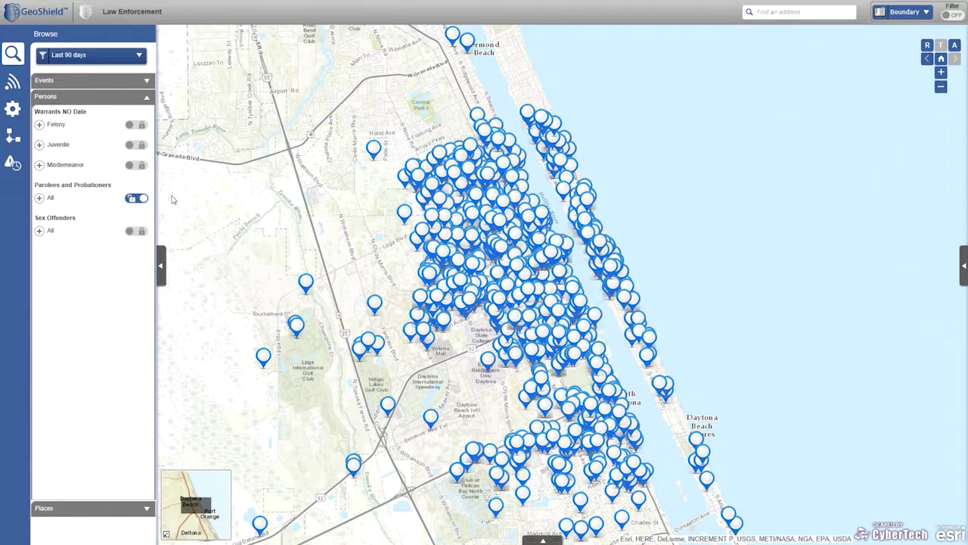
left_click(134, 200)
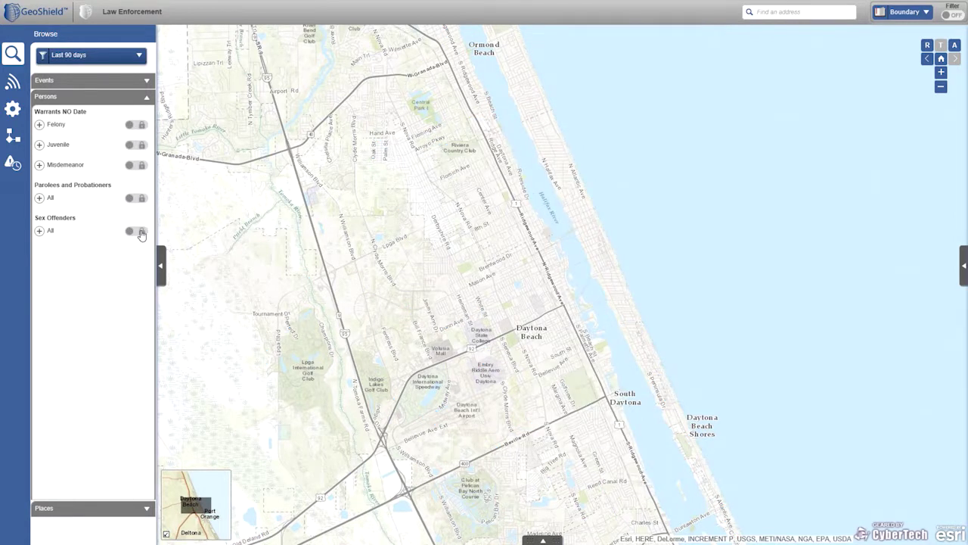
left_click(138, 231)
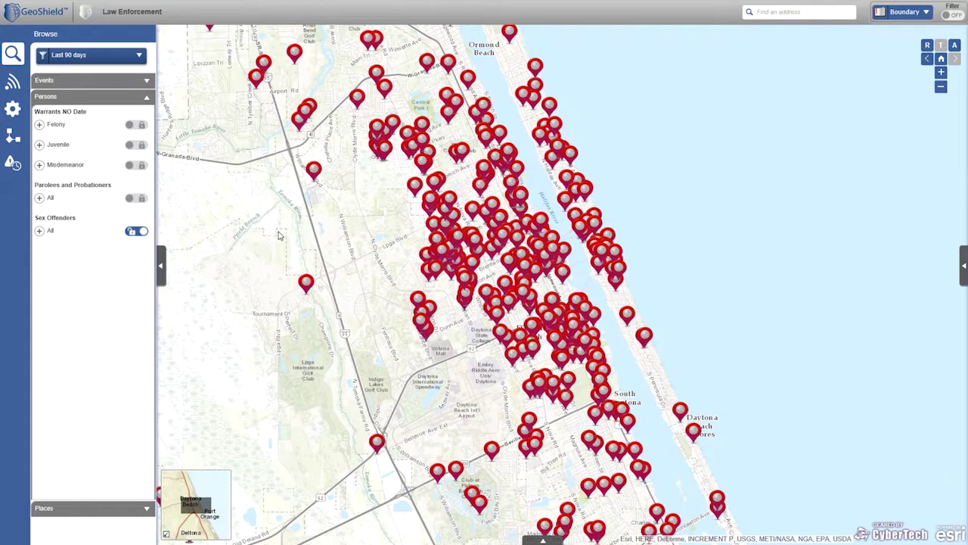
left_click_drag(275, 238, 267, 271)
left_click(136, 231)
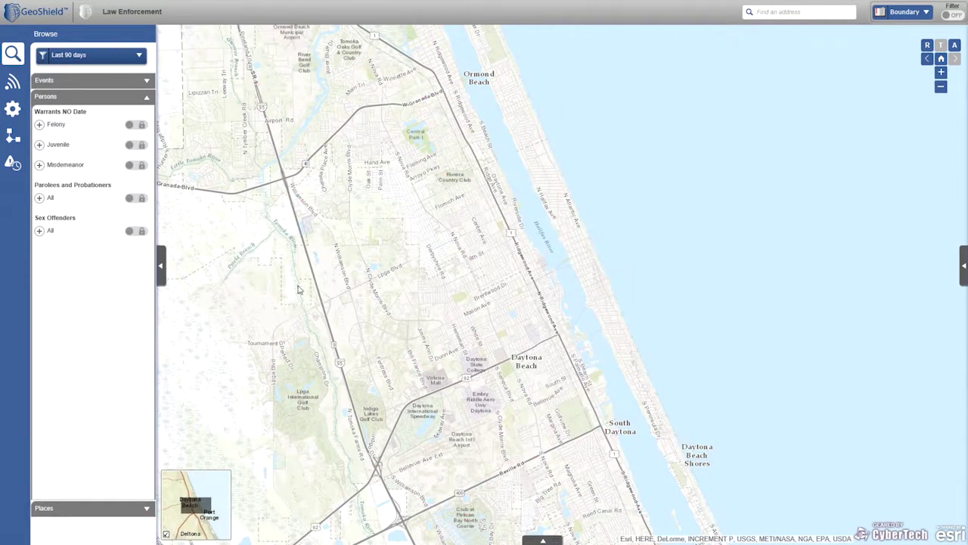
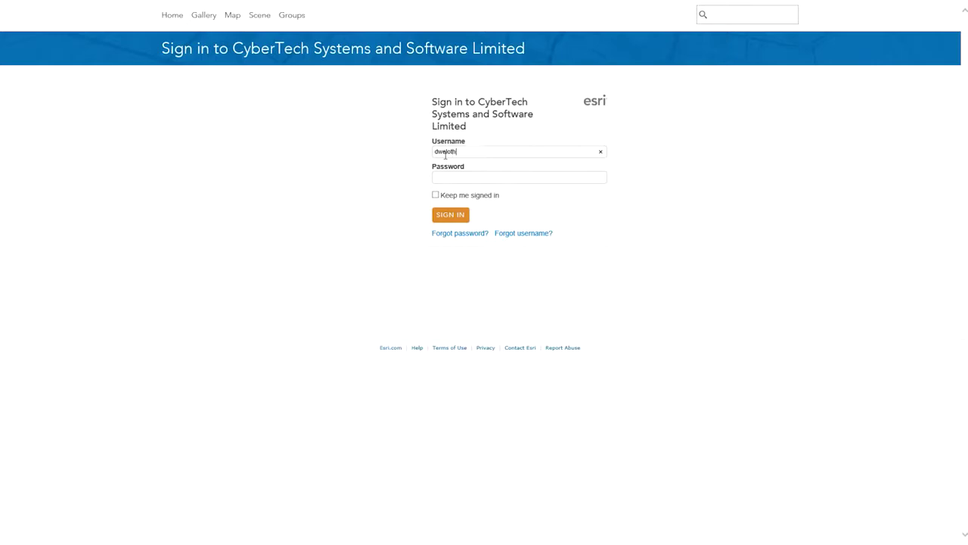
- Sign in to the ArcGIS Online organisation with the account password and start a new blank map
type("•••••••••••")
left_click(451, 216)
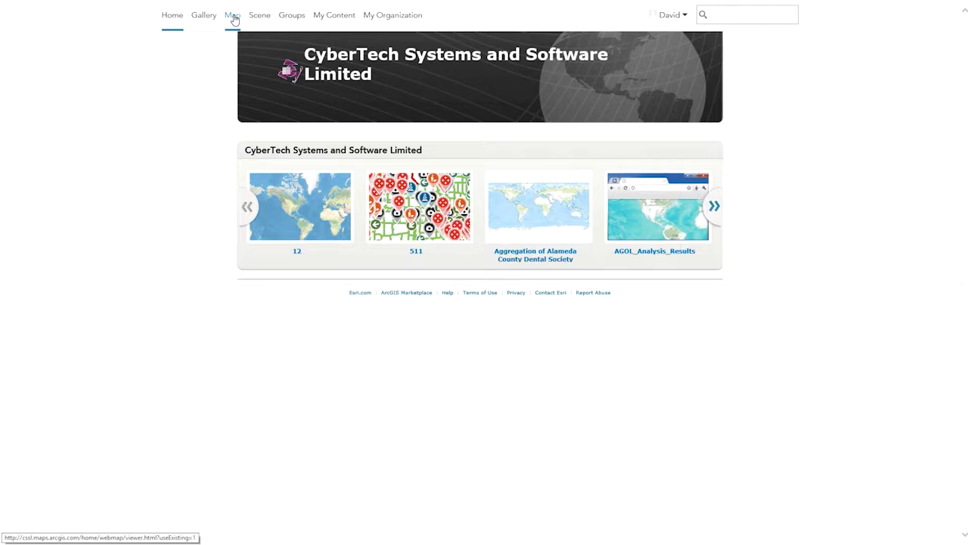
left_click(234, 19)
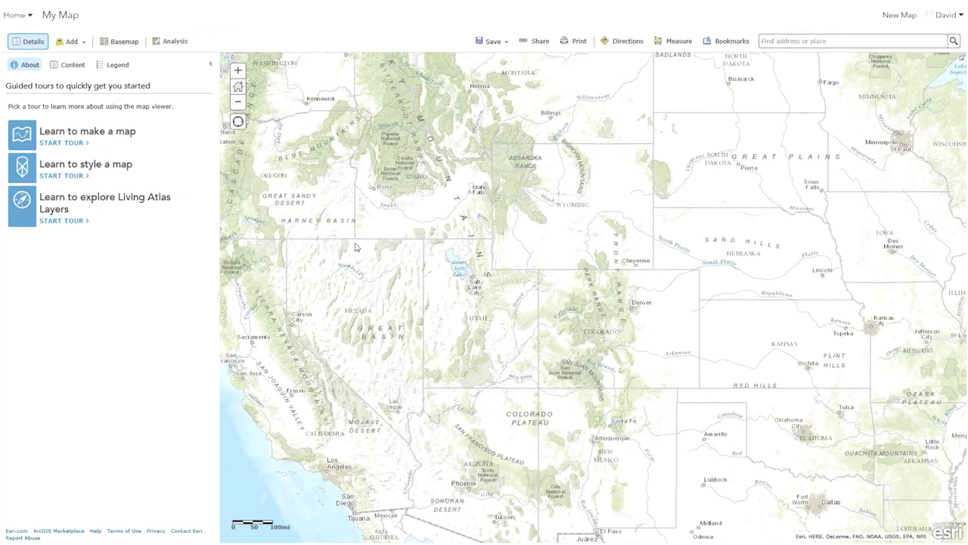
- Keep the current basemap and import the ATM Locations CSV as a layer located by address
left_click(121, 42)
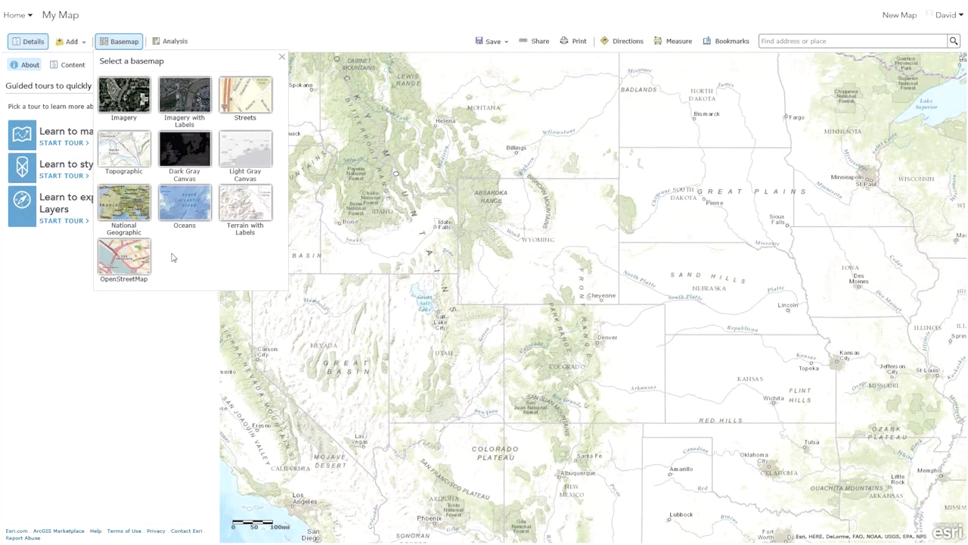
left_click(120, 42)
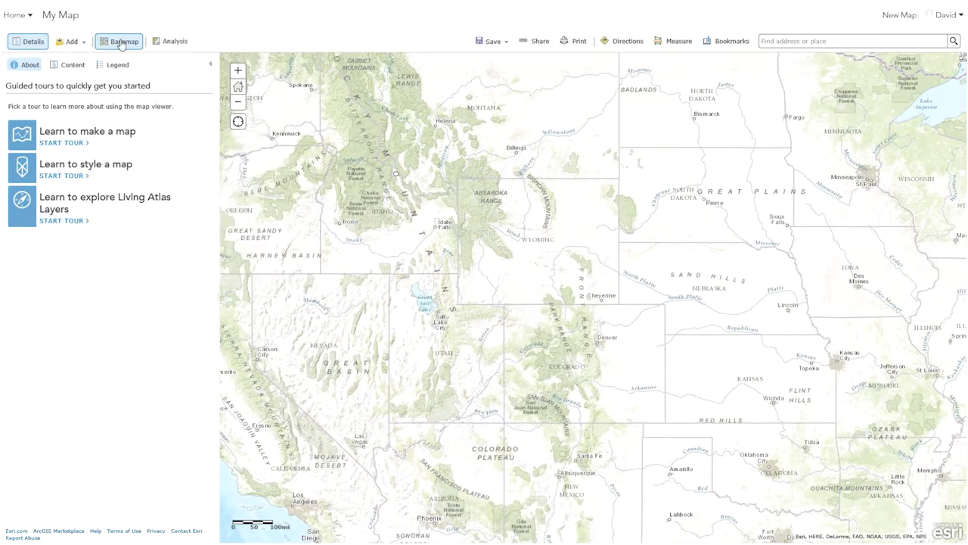
left_click(82, 47)
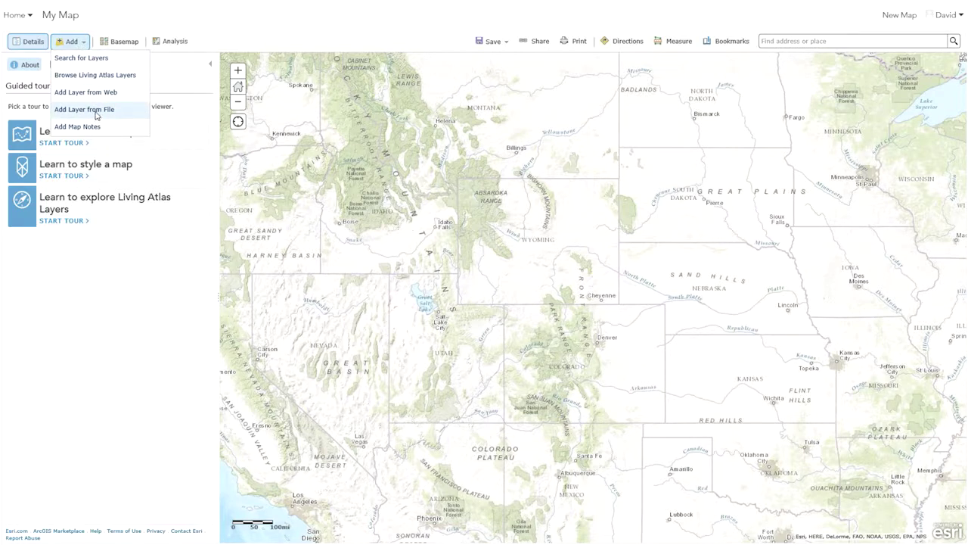
left_click(97, 115)
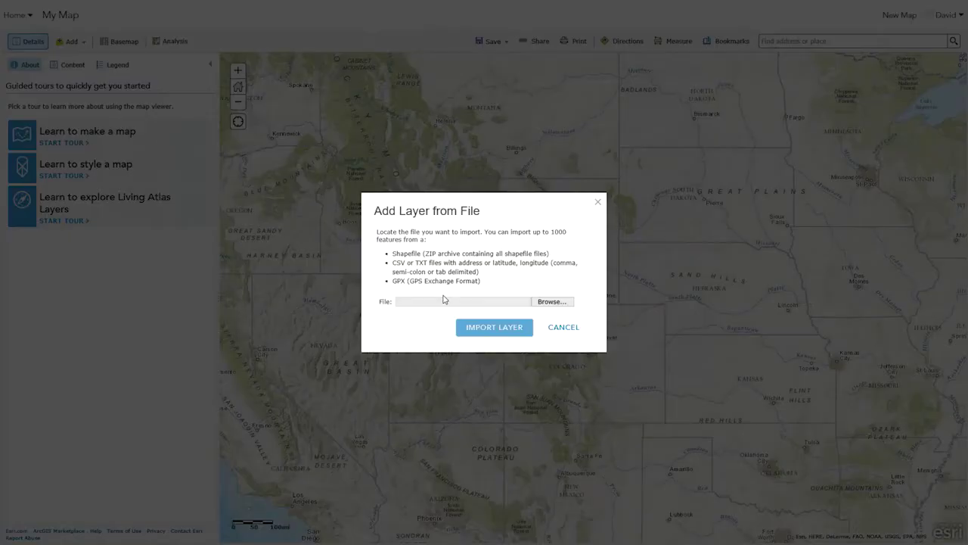
left_click(552, 302)
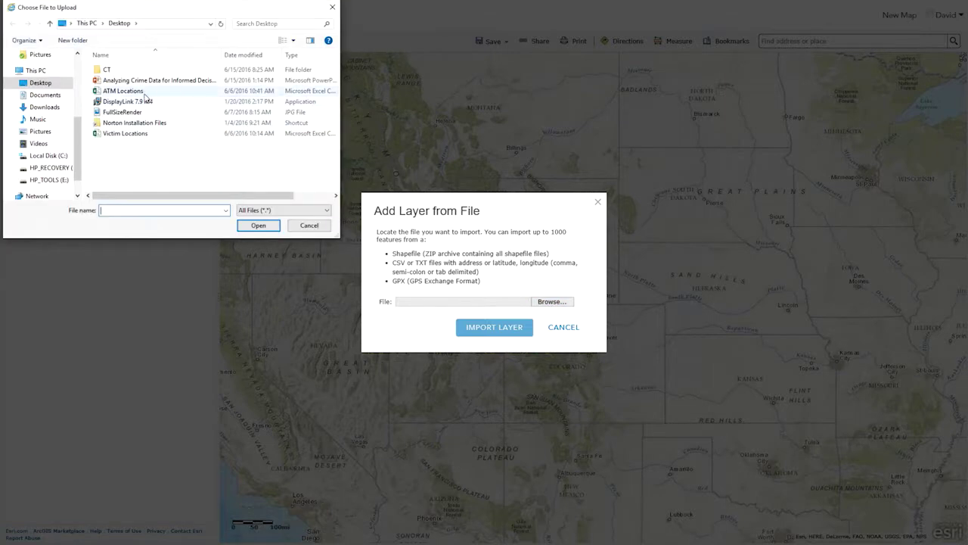
left_click(142, 94)
double_click(141, 92)
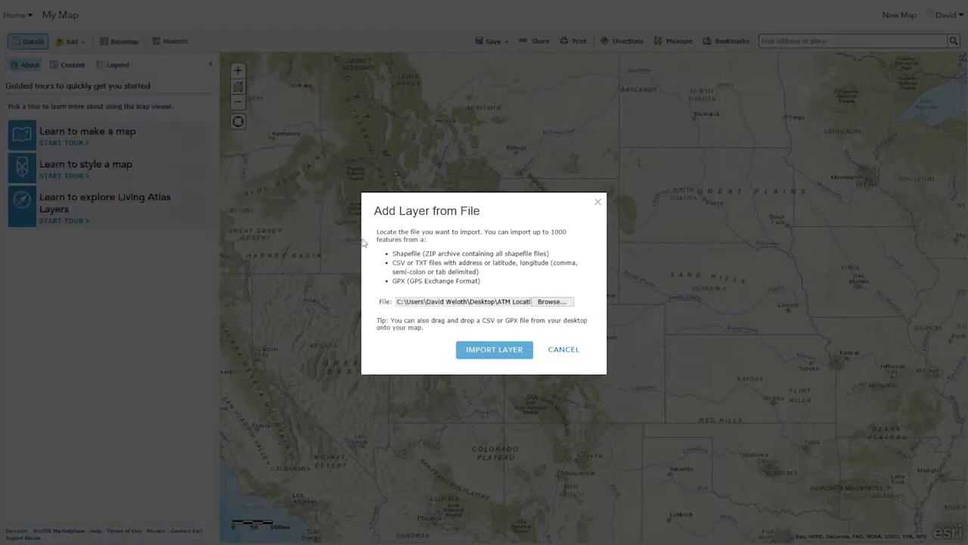
left_click(488, 350)
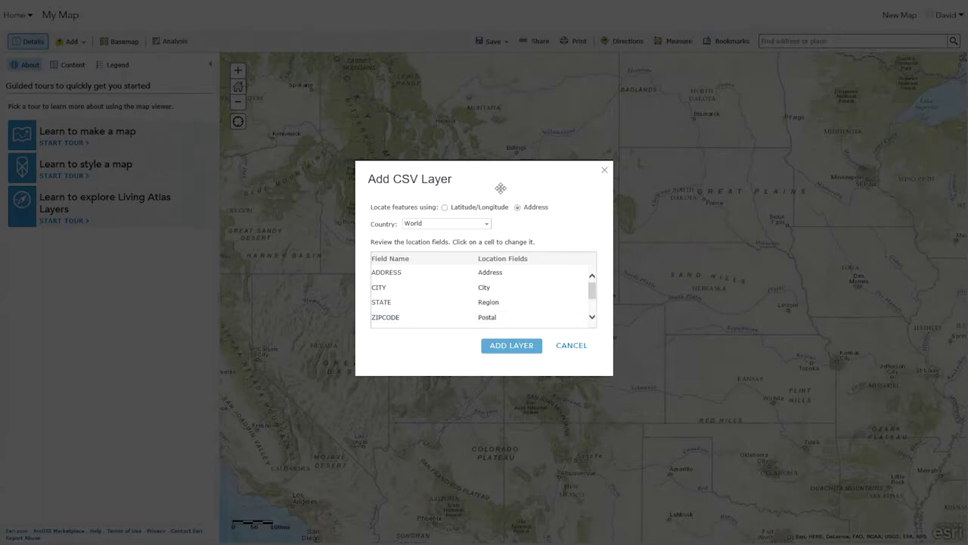
left_click(512, 347)
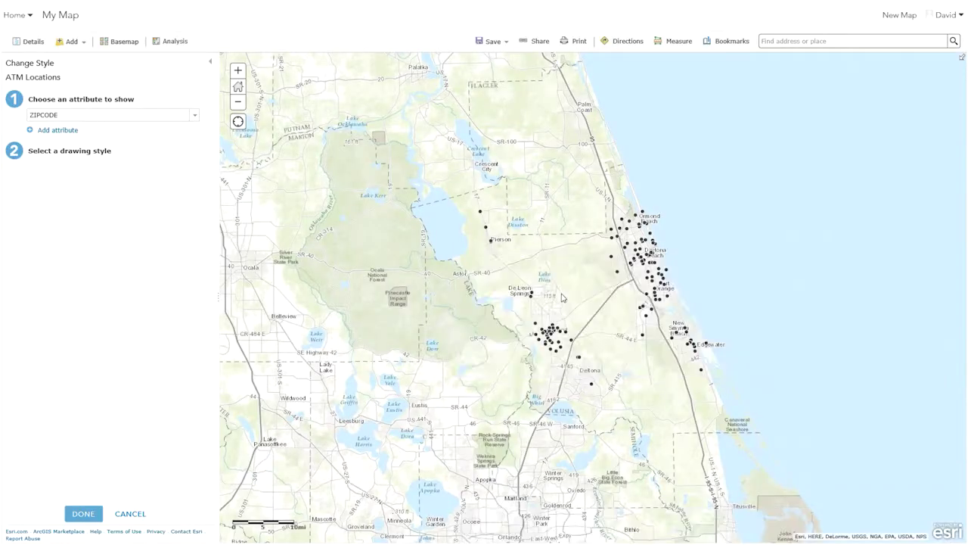
- Center the ATM points, try a heat map, then switch to single-symbol Location and open its options
scroll(562, 298, "up", 1)
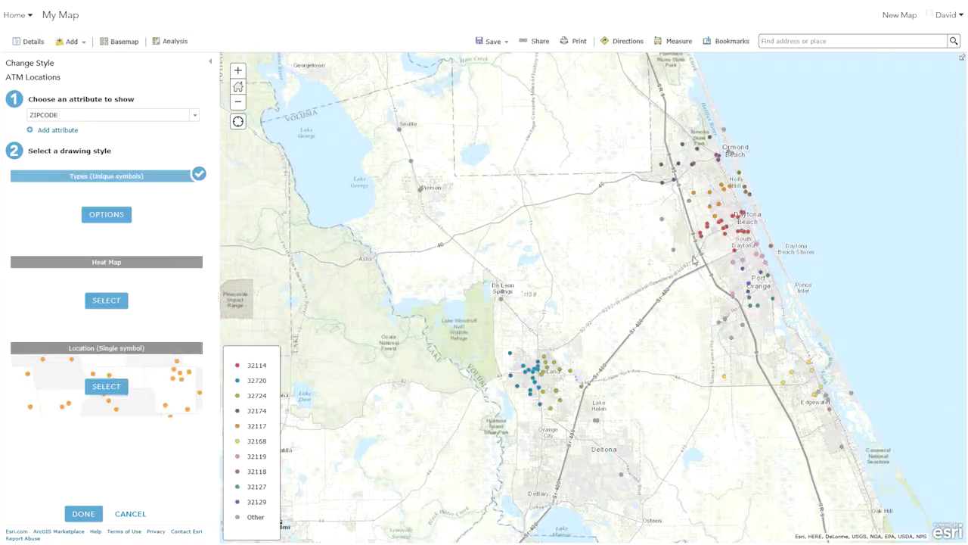
left_click_drag(494, 278, 447, 284)
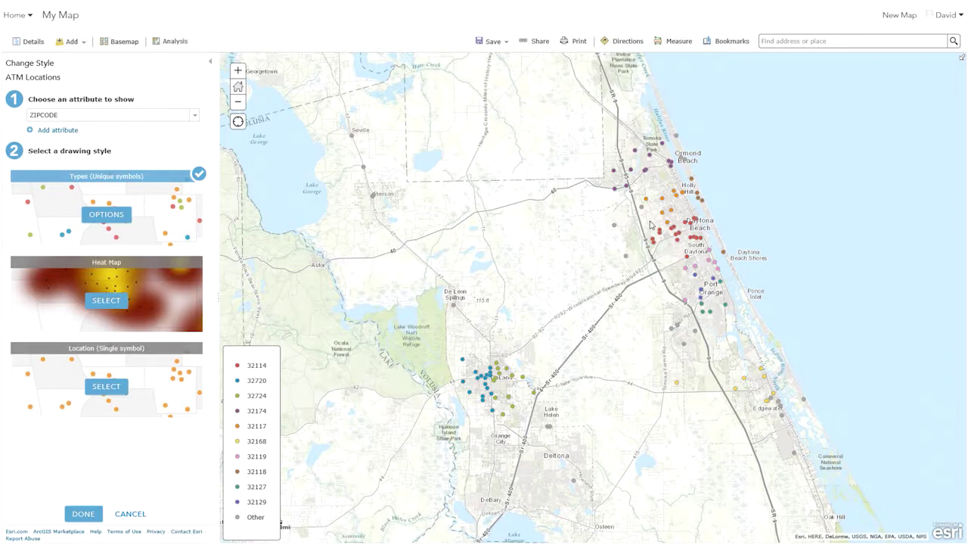
left_click_drag(408, 238, 418, 258)
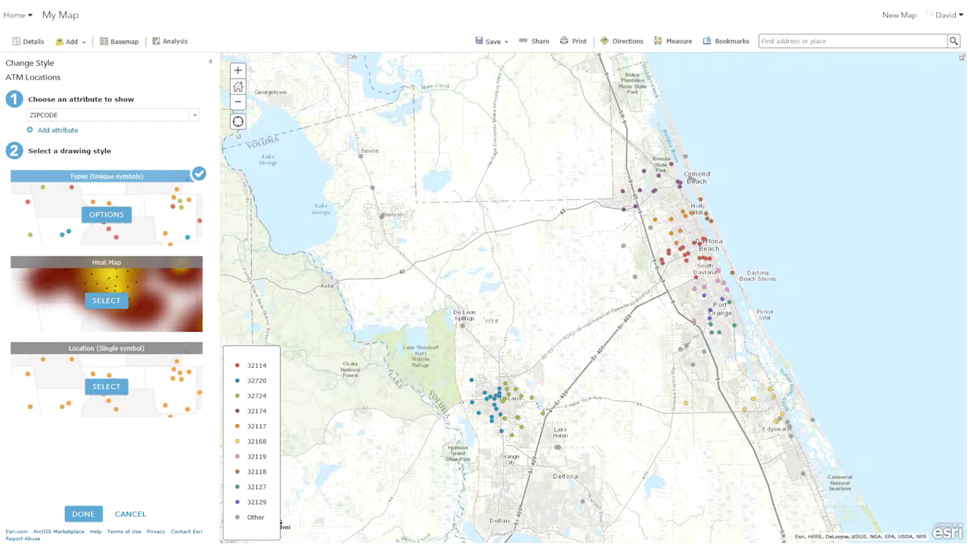
left_click(106, 301)
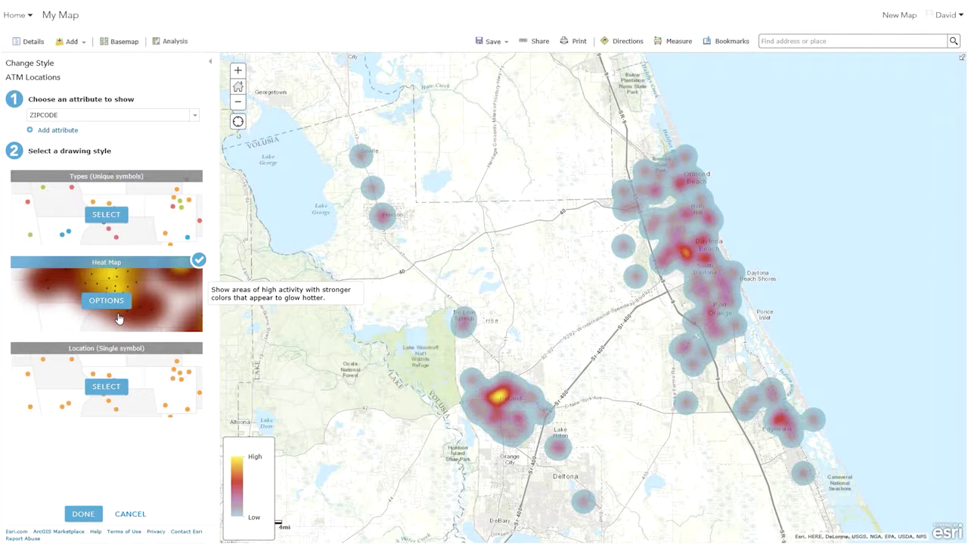
left_click(106, 387)
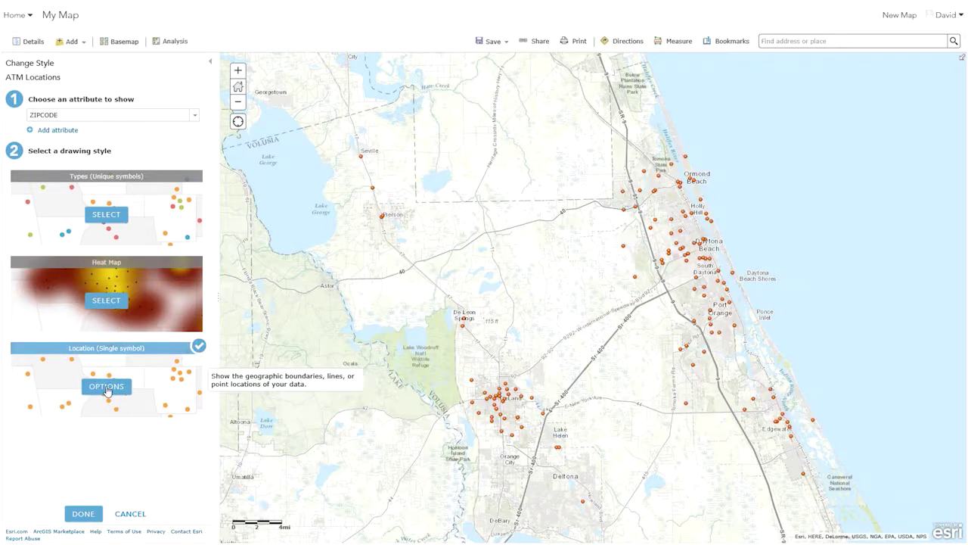
left_click(106, 386)
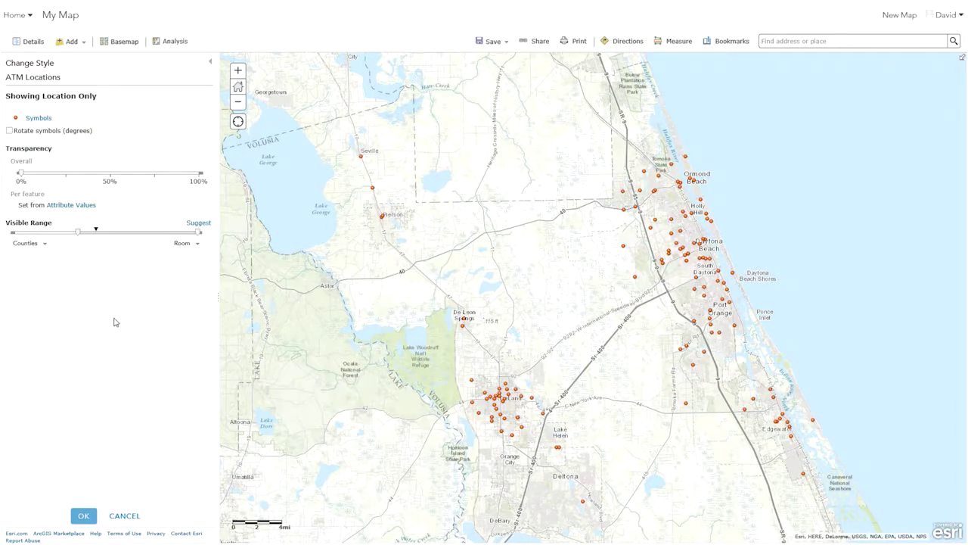
- Use the People Places ATM icon as the point symbol at 25 px
left_click(36, 120)
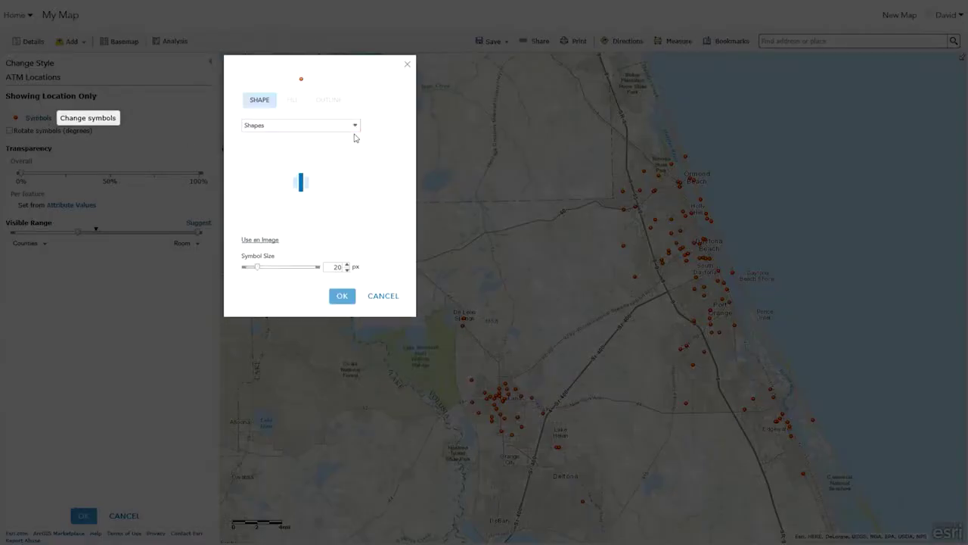
left_click(355, 127)
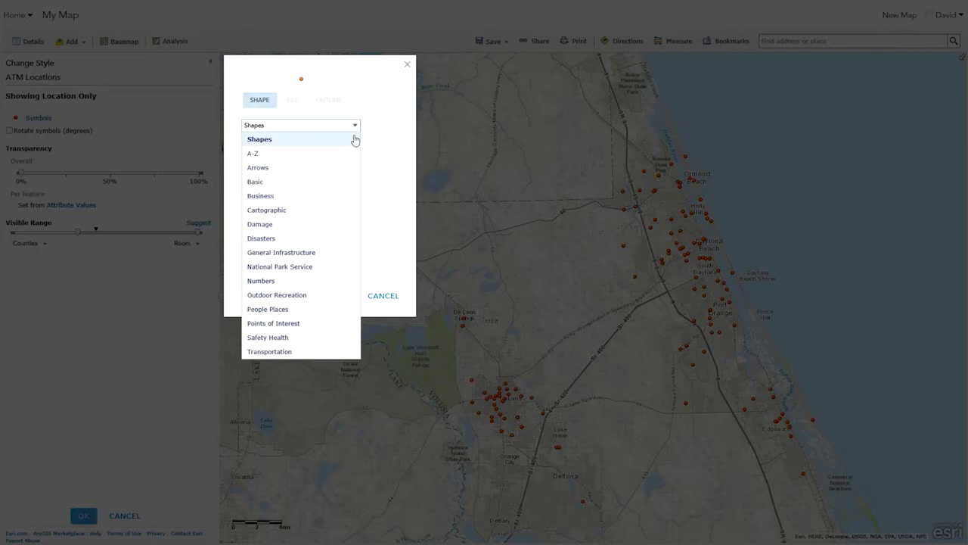
left_click(281, 313)
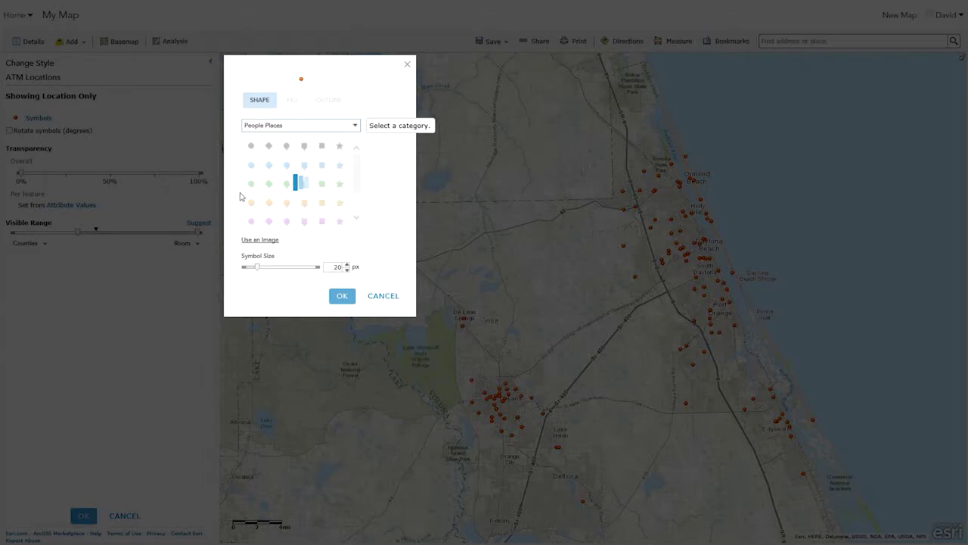
left_click(251, 146)
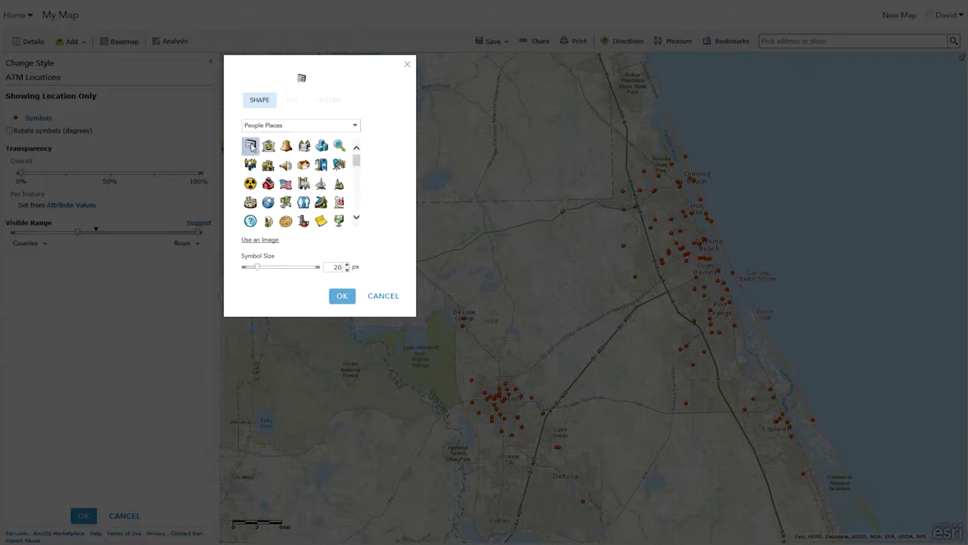
left_click(348, 265)
left_click(347, 265)
left_click(347, 264)
left_click(347, 264)
left_click(347, 265)
left_click(342, 298)
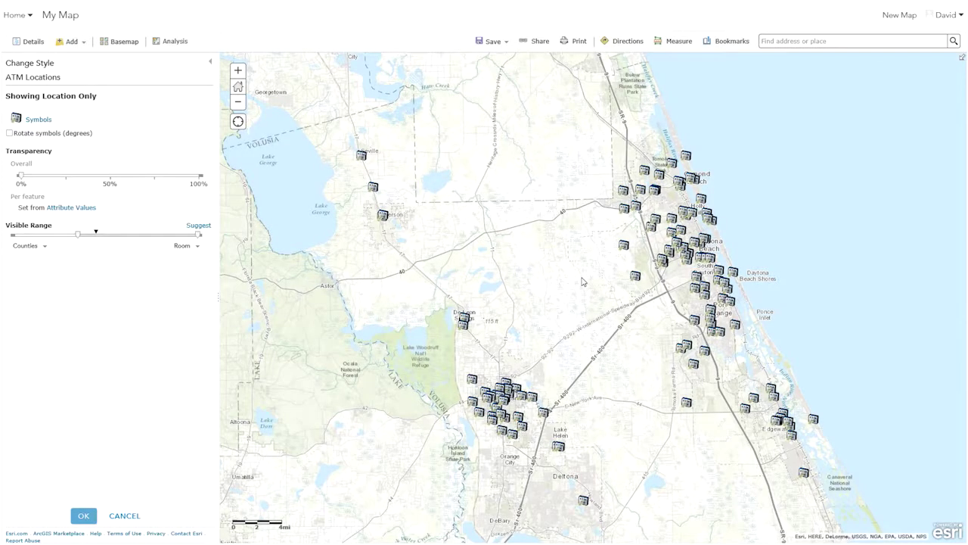
- Pan and zoom the map to bring the Daytona Beach ATMs into view
left_click_drag(582, 282, 534, 287)
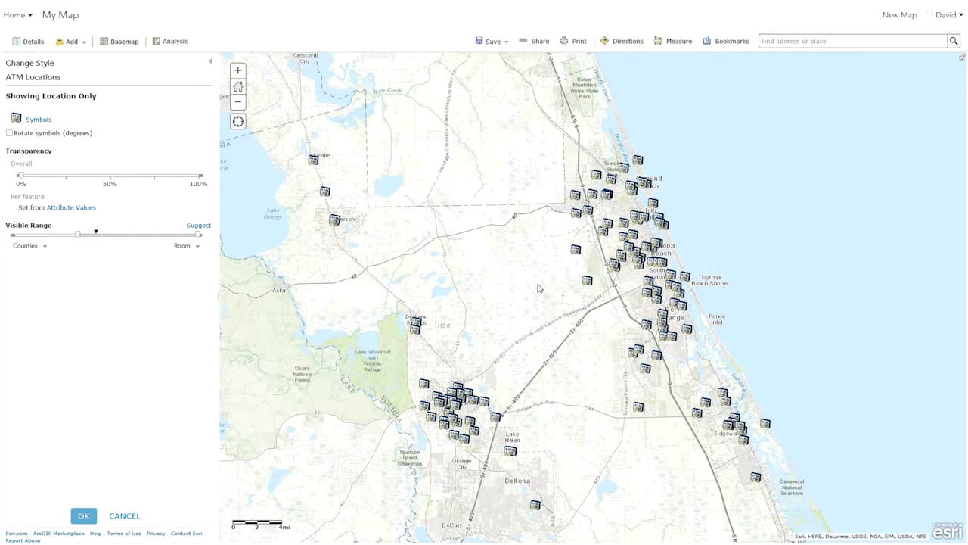
scroll(527, 273, "up", 1)
scroll(527, 271, "down", 1)
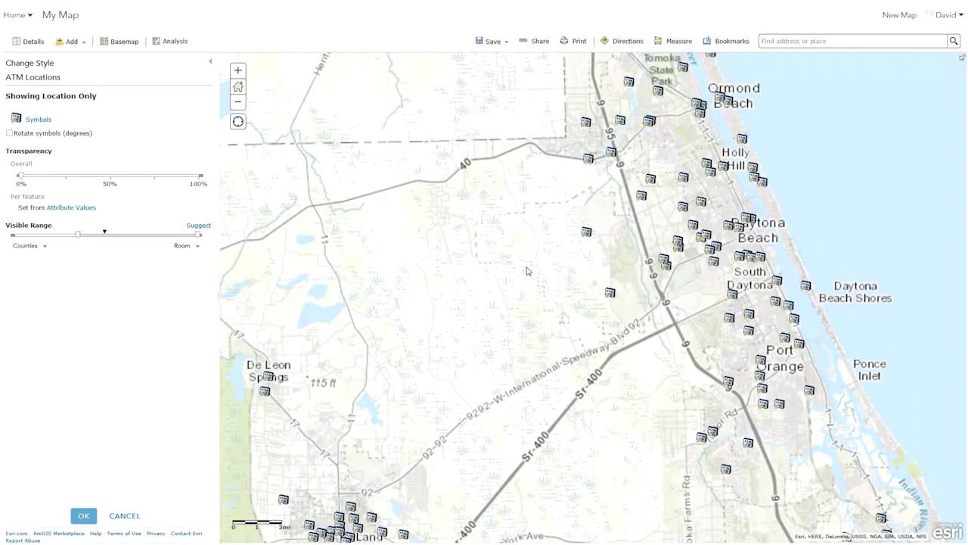
scroll(454, 295, "up", 1)
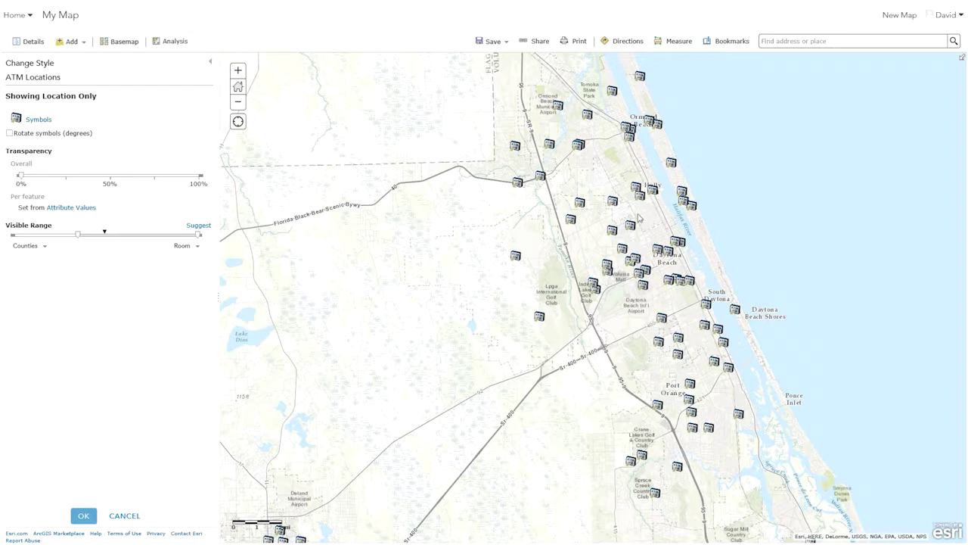
left_click_drag(640, 218, 551, 237)
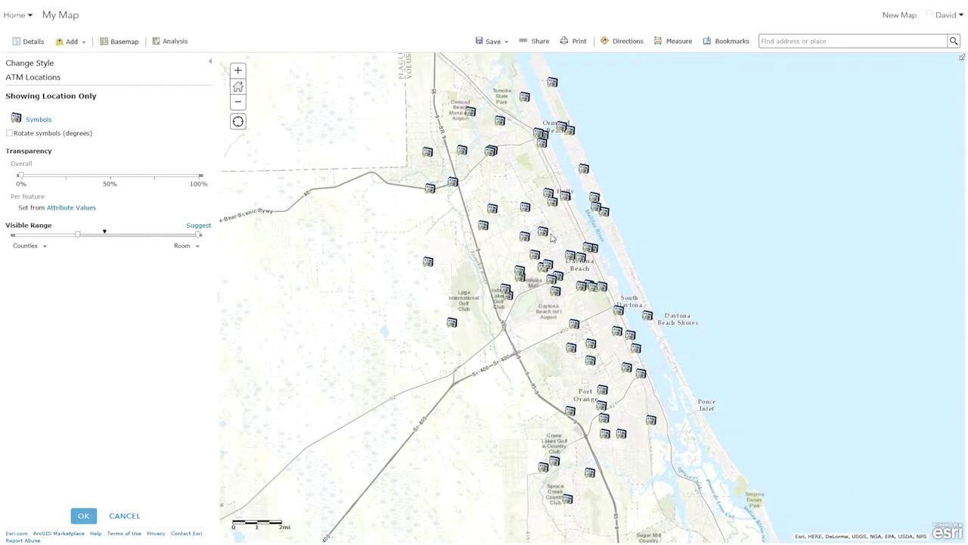
left_click(493, 41)
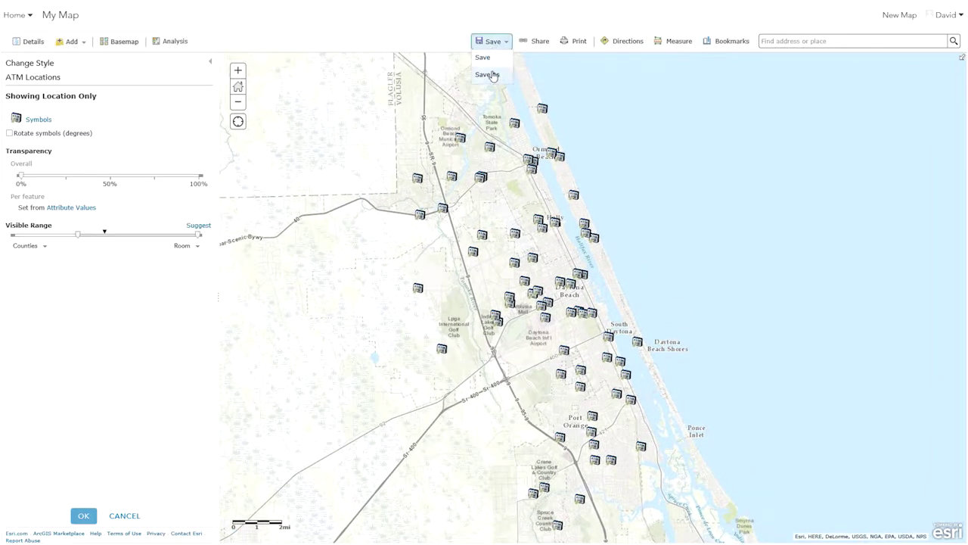
- Open Save As, then cancel the Save Map dialog without saving
left_click(492, 75)
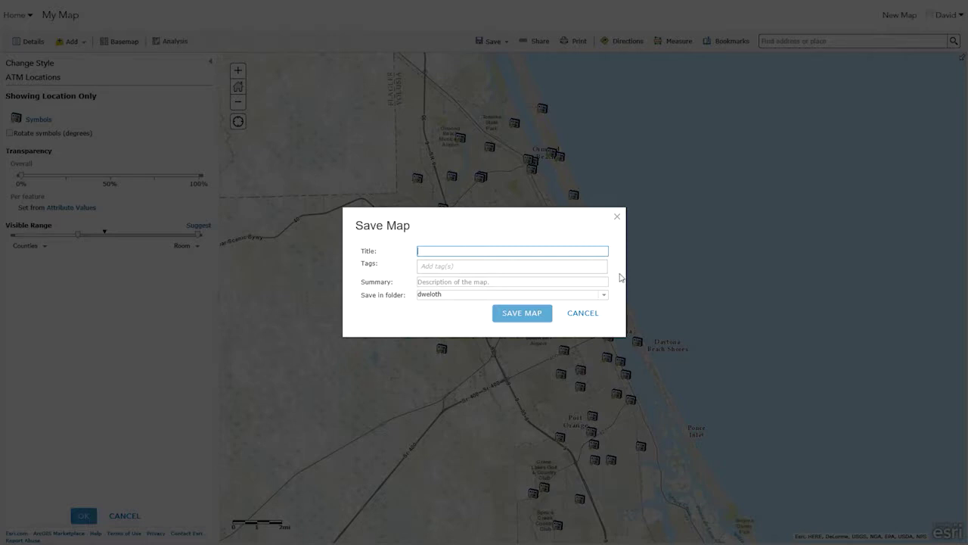
left_click(580, 325)
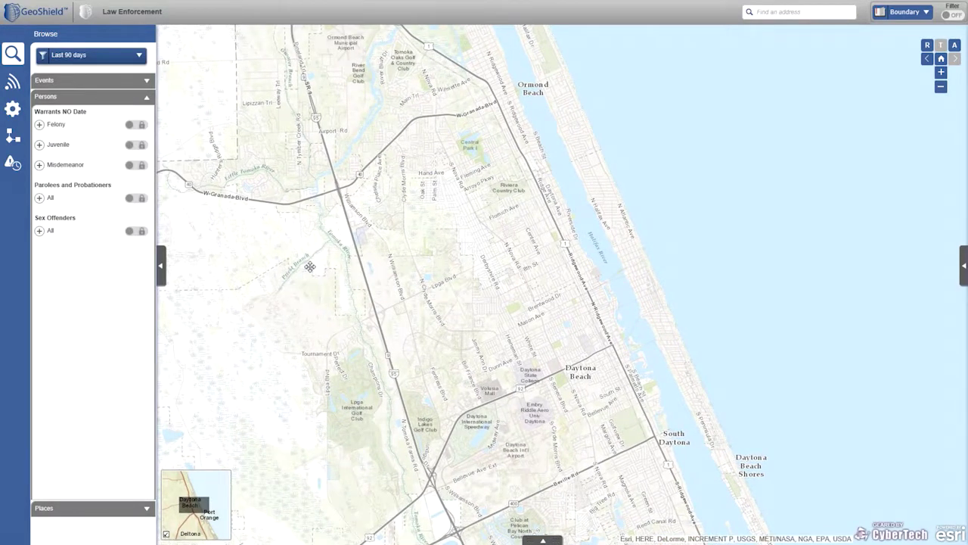
- Open Load From AGOL/Portal, choose AGOL, and sign in with the account username and password
left_click(12, 111)
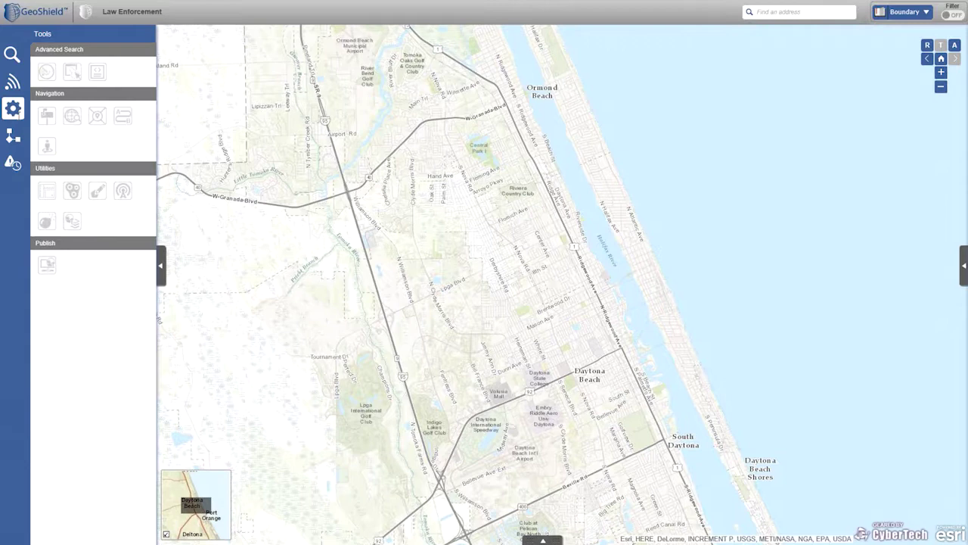
left_click(73, 223)
left_click_drag(228, 244, 159, 302)
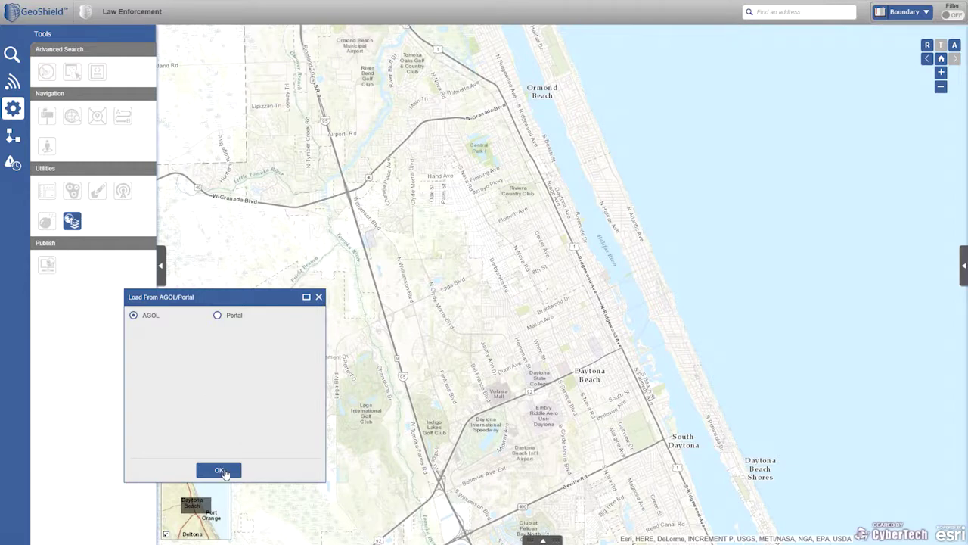
left_click(219, 471)
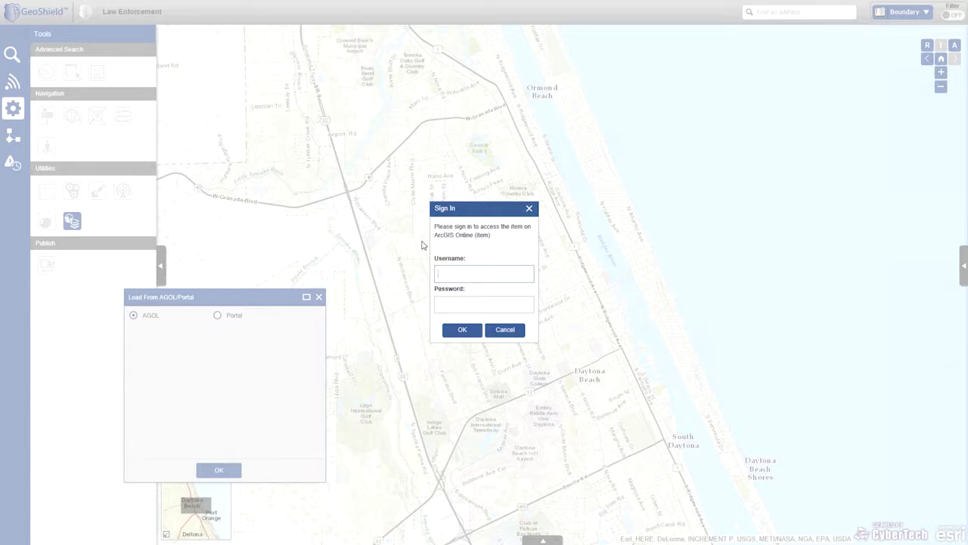
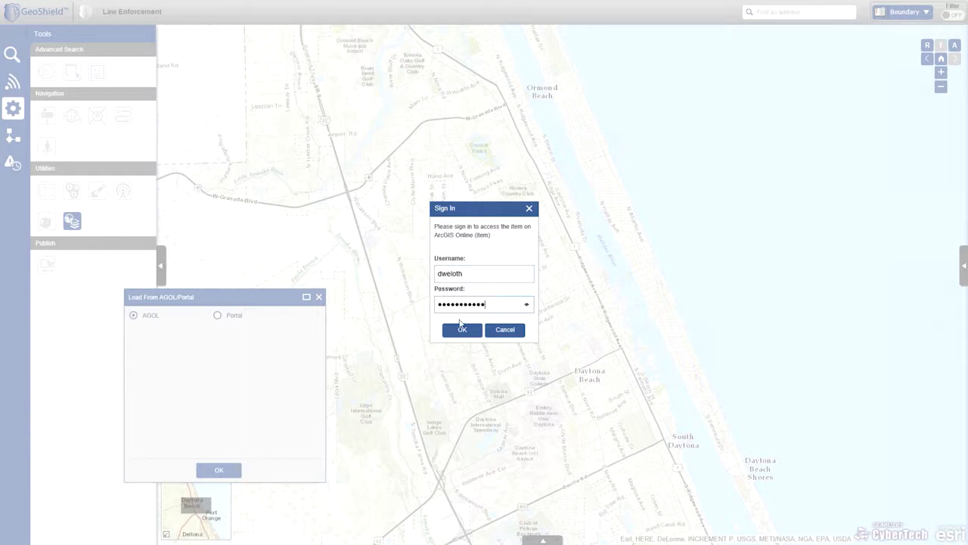
left_click(462, 330)
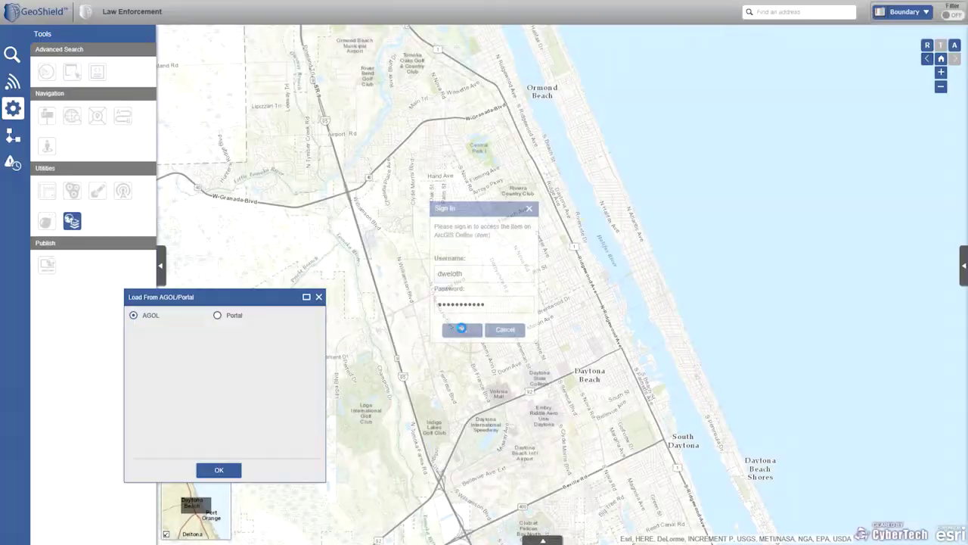
left_click_drag(236, 295, 157, 268)
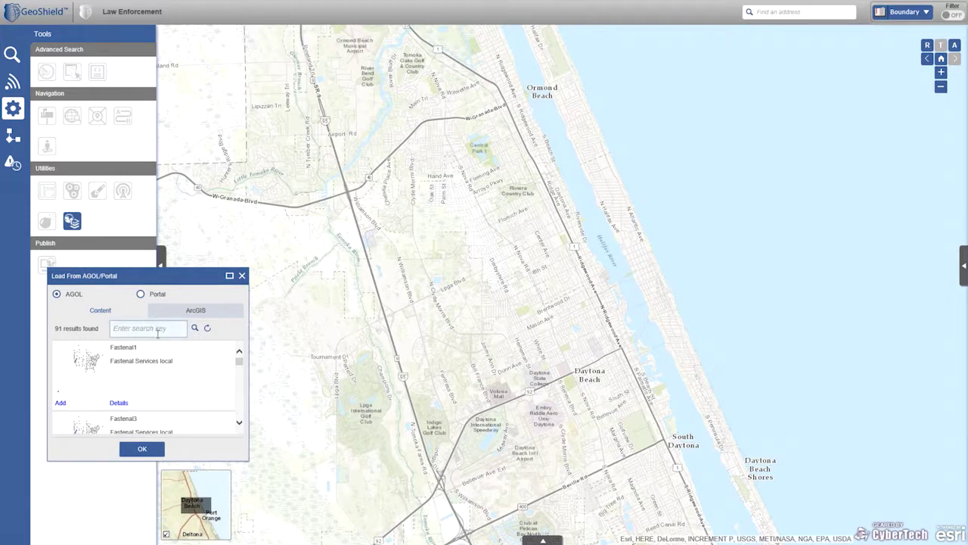
- Search online items for 'ATM' and add the ATM Locations layer to the map
left_click(153, 328)
type("ATM")
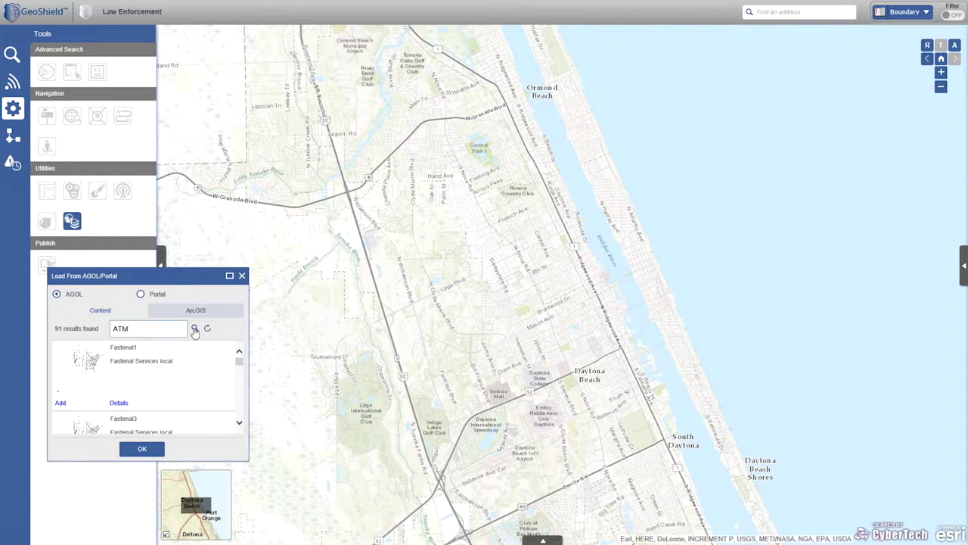
left_click(194, 330)
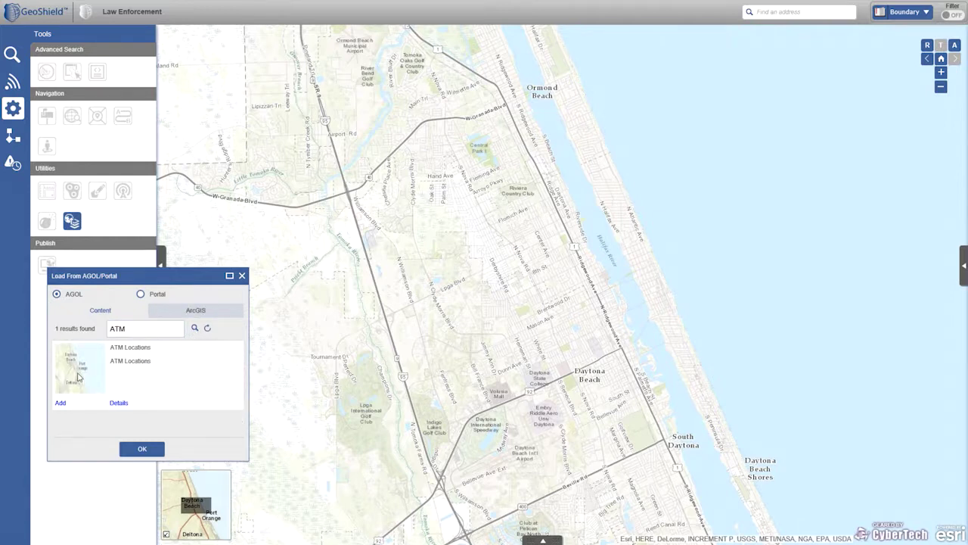
left_click(59, 404)
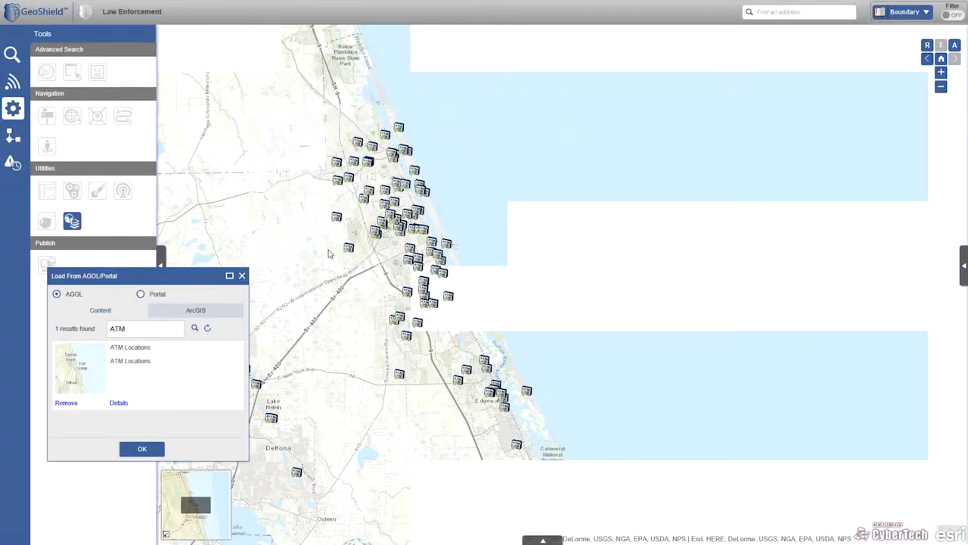
left_click_drag(329, 254, 405, 291)
scroll(404, 291, "up", 1)
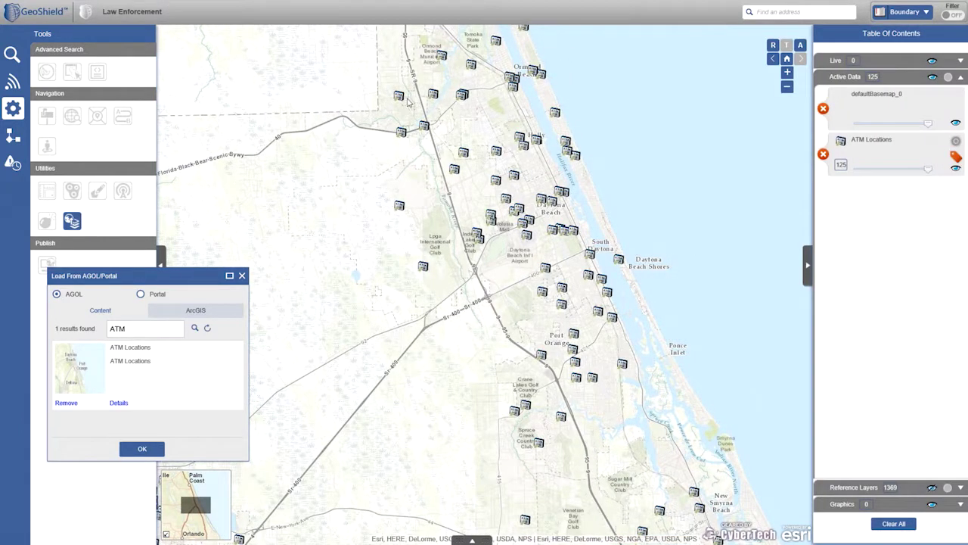
- Remove defaultBasemap_0 from Active Data and inspect a few ATM popups near Daytona Beach
left_click(823, 110)
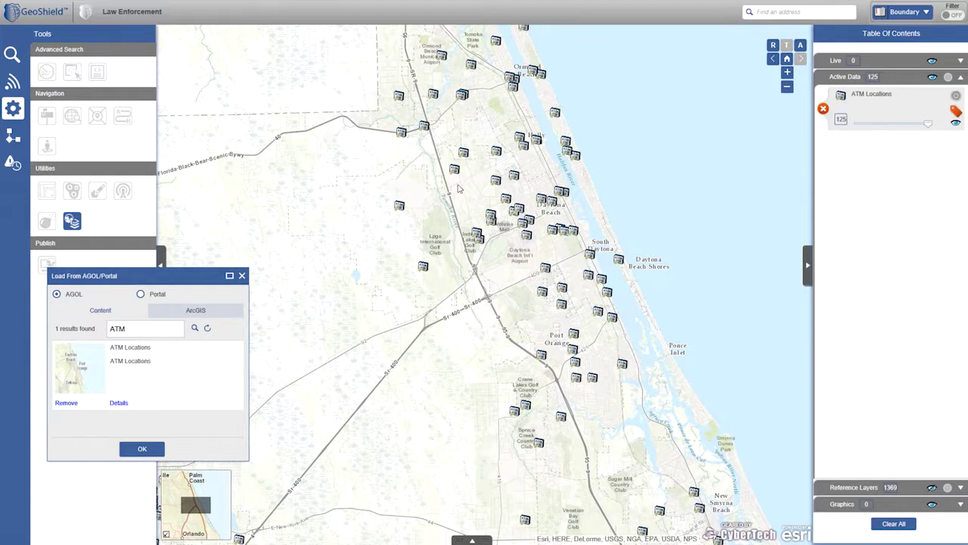
left_click_drag(459, 189, 450, 198)
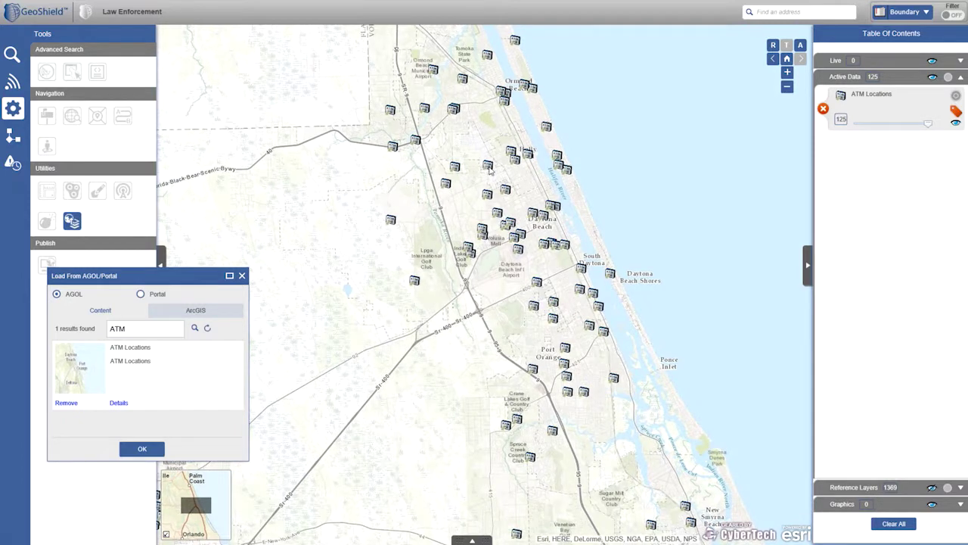
left_click(488, 168)
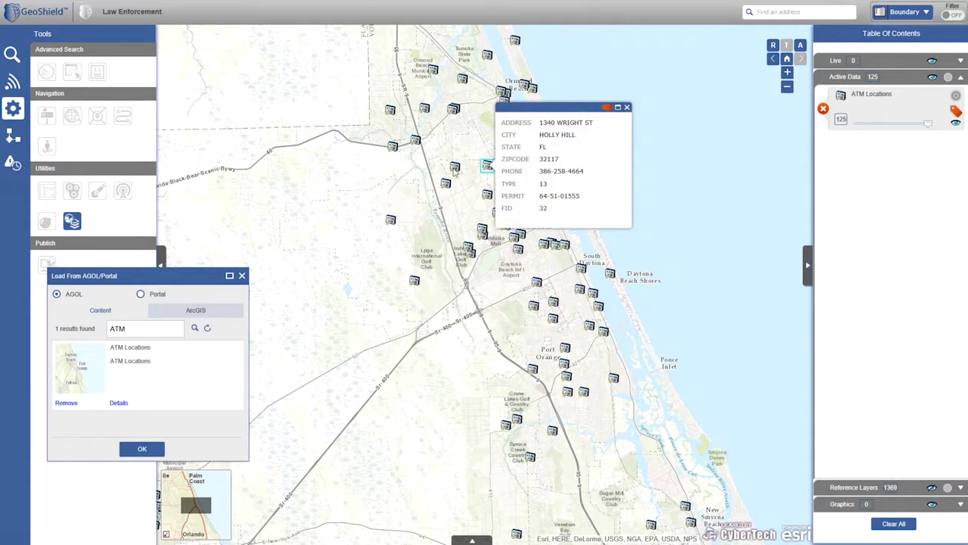
left_click(454, 171)
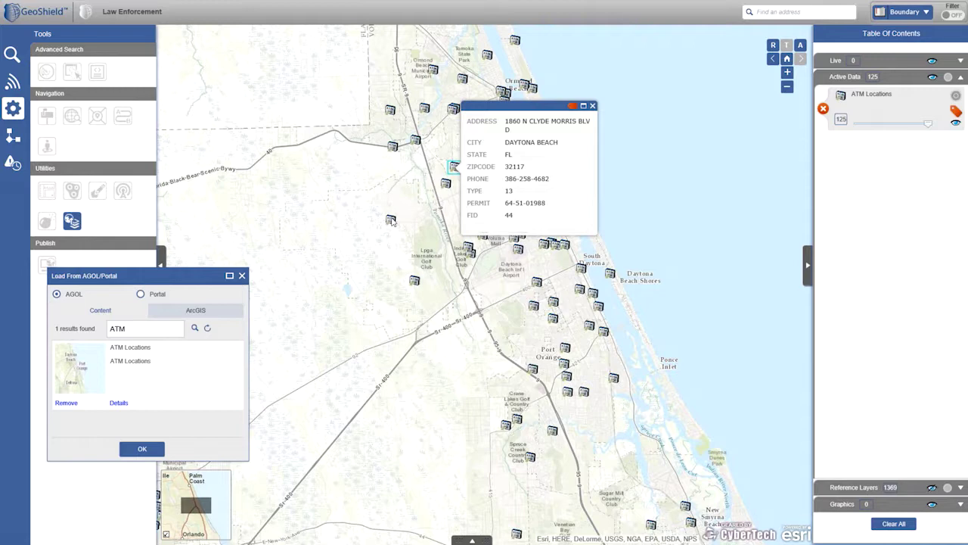
left_click(391, 220)
left_click(533, 163)
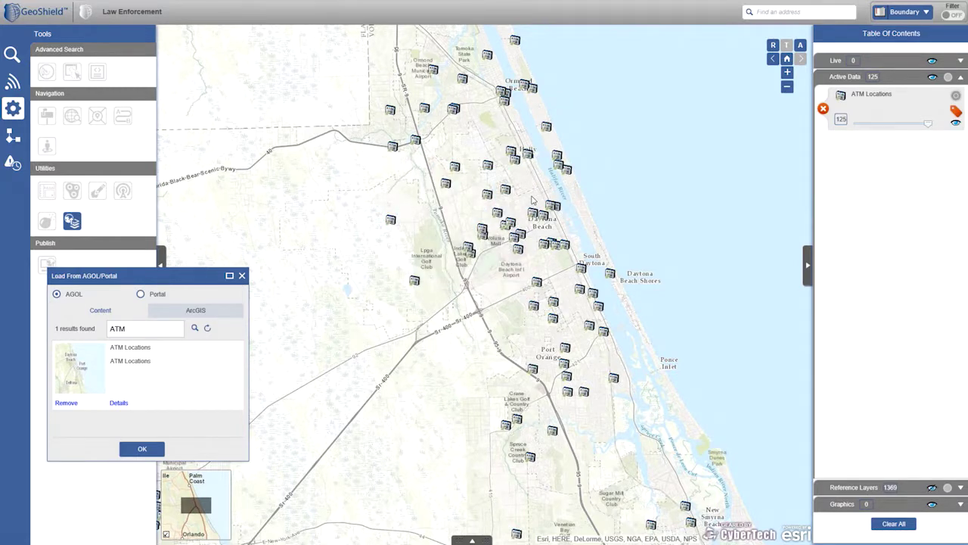
- Reframe the map around Daytona Beach and move the load dialog to the lower left
scroll(532, 199, "up", 1)
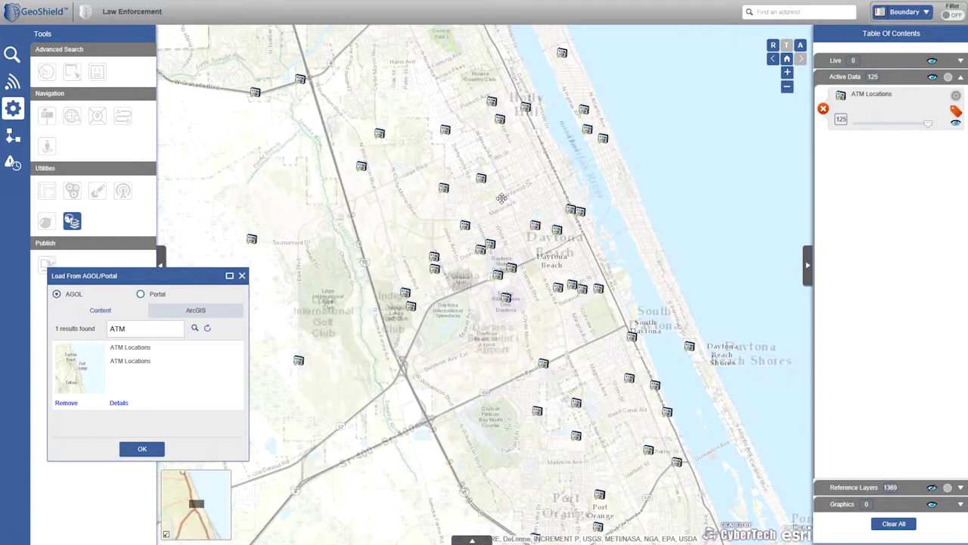
left_click_drag(500, 198, 466, 181)
left_click_drag(210, 274, 174, 352)
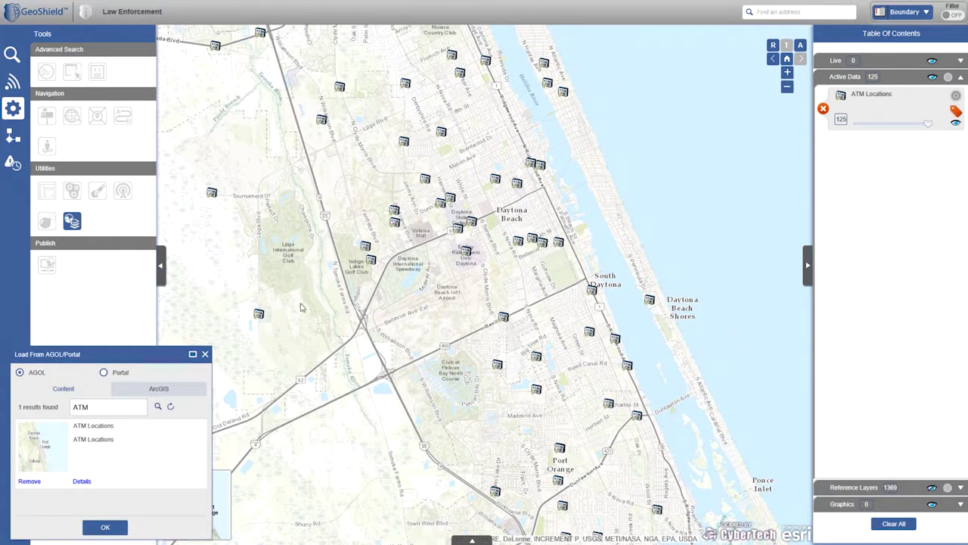
left_click_drag(362, 308, 408, 330)
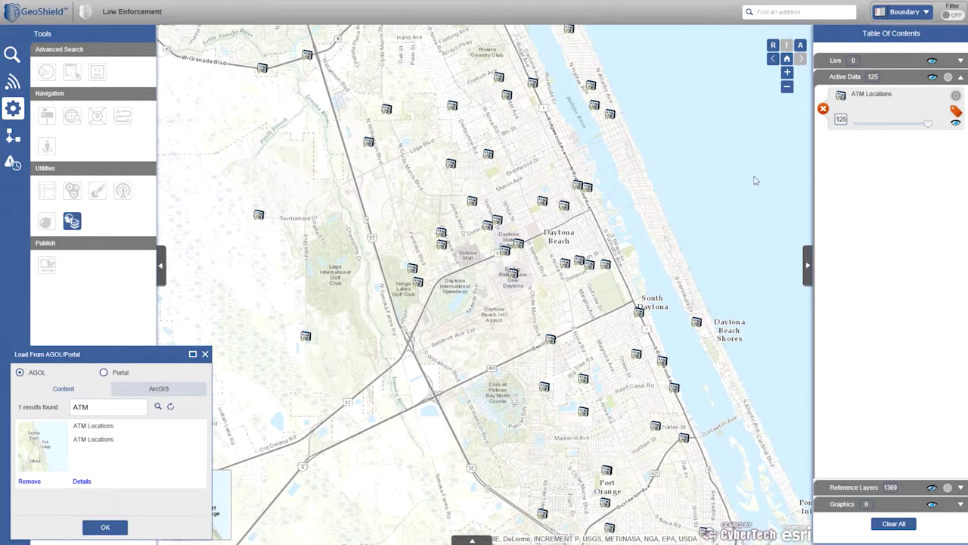
- Switch the patrol boundary to DBW 43
left_click(928, 13)
left_click_drag(931, 47, 896, 106)
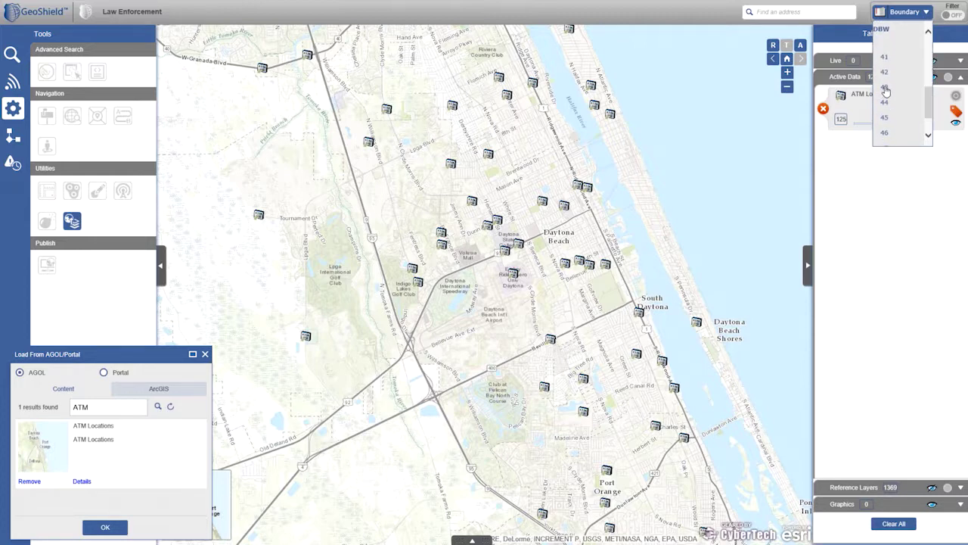
left_click(886, 89)
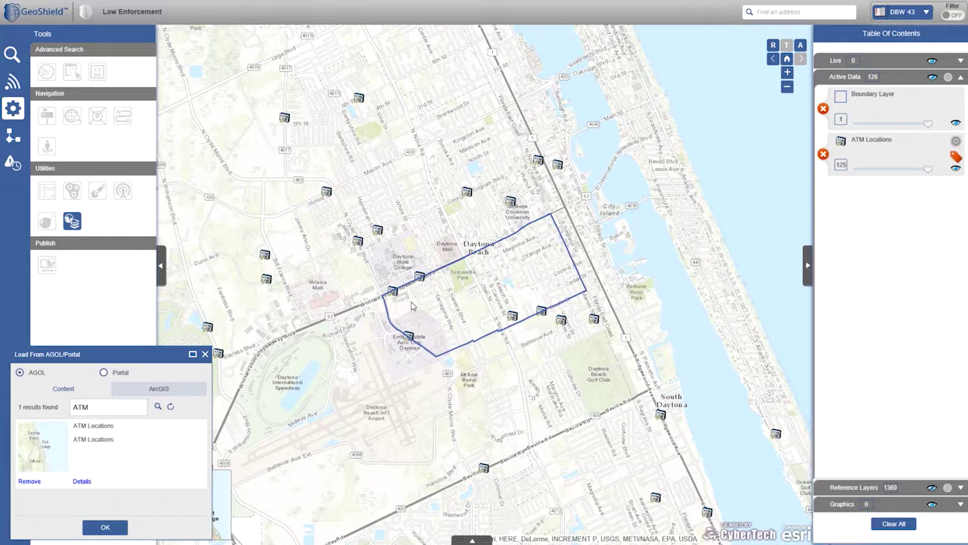
- Remove the Boundary Layer and pan to show the ATMs from Ormond Beach to Port Orange
left_click(823, 109)
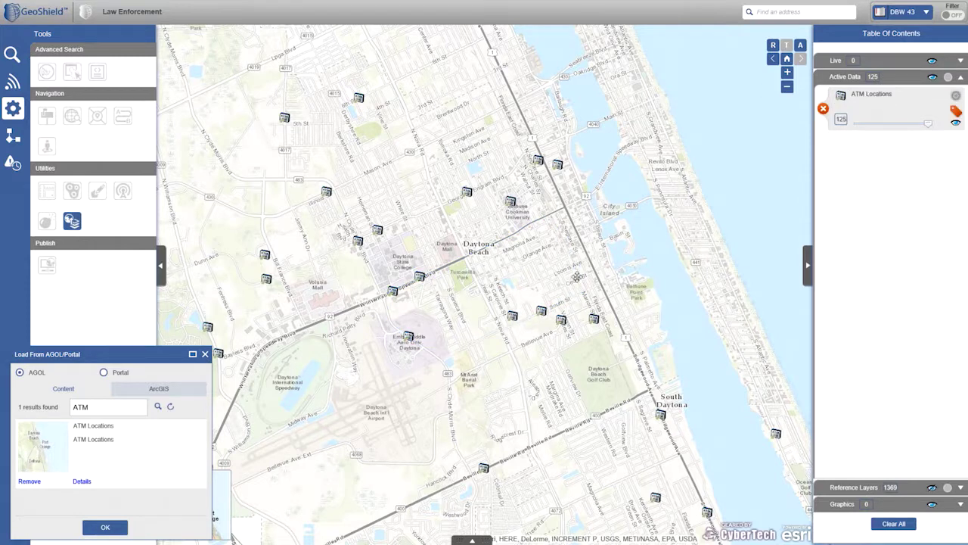
left_click_drag(576, 277, 614, 266)
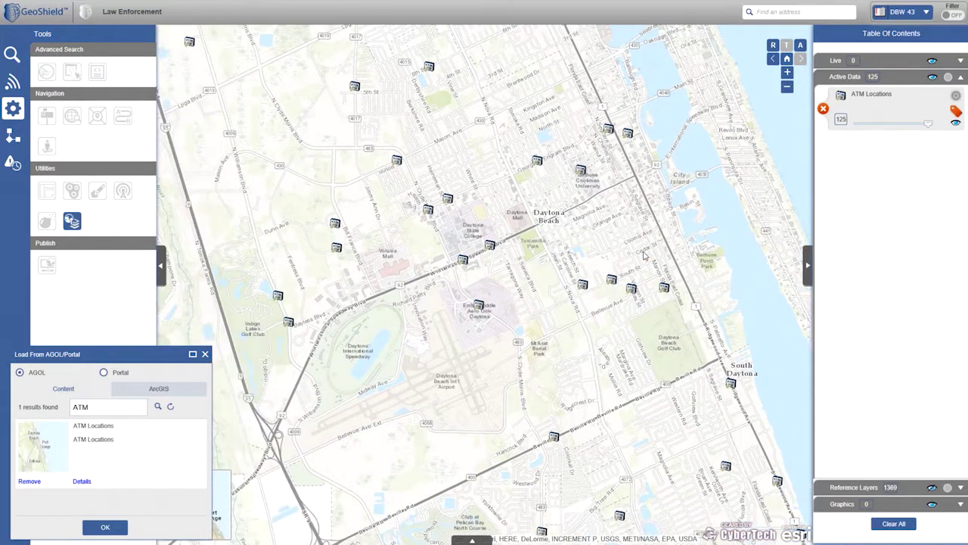
scroll(630, 263, "down", 1)
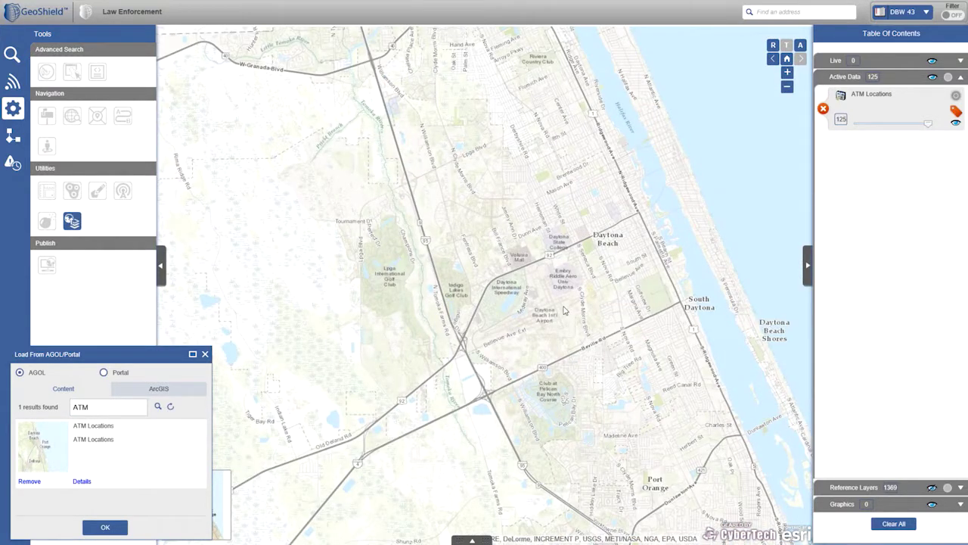
left_click_drag(599, 407, 605, 446)
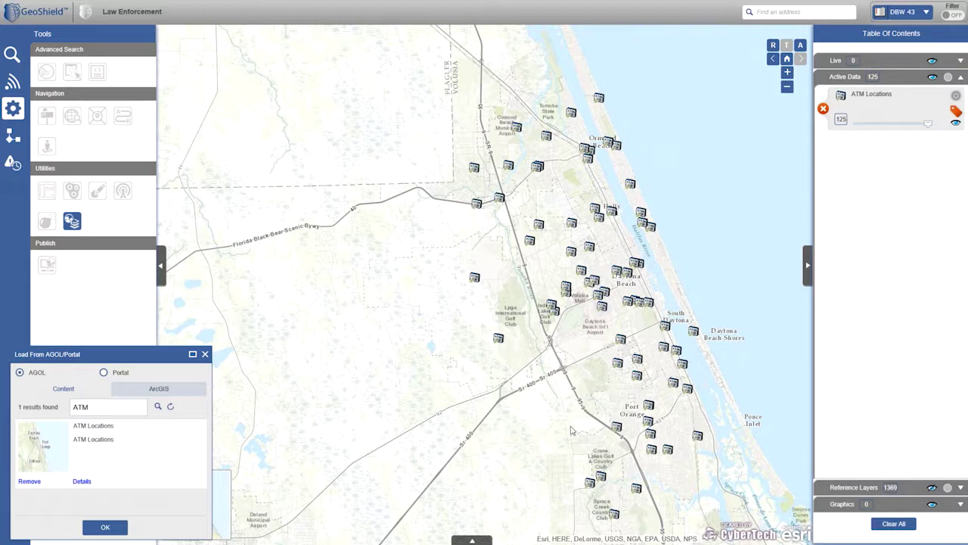
left_click_drag(558, 414, 542, 438)
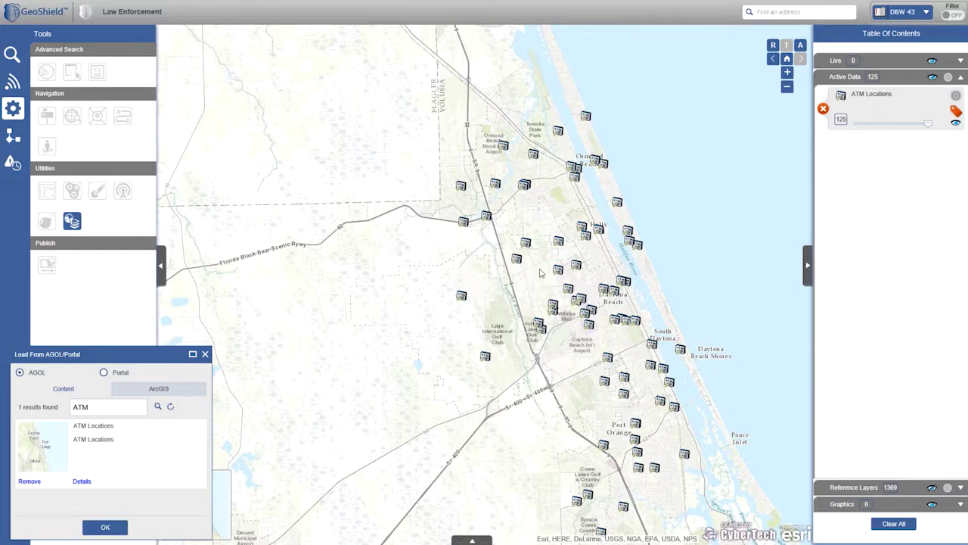
left_click_drag(535, 267, 530, 267)
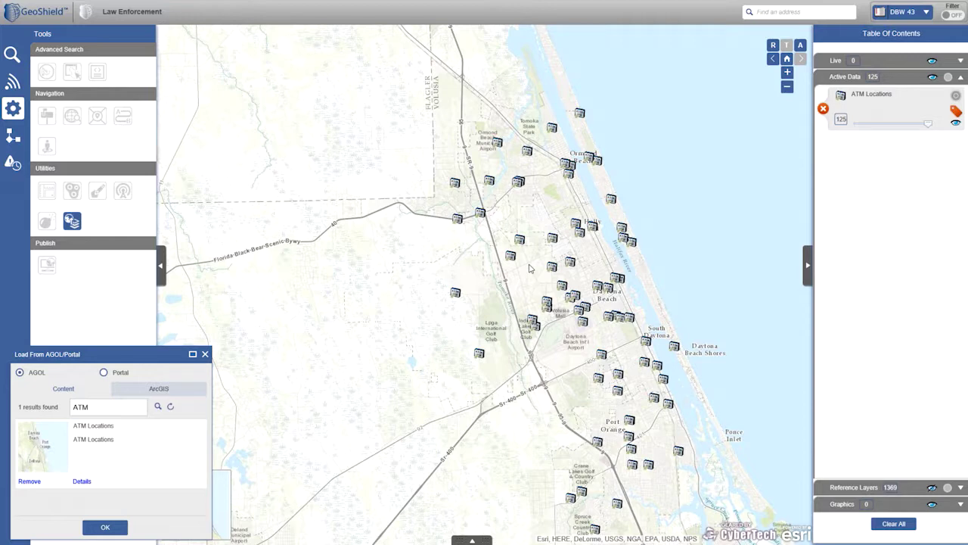
left_click_drag(91, 352, 94, 232)
- Search online items for 'victim' and add the Victim Locations layer to the map
left_click(108, 284)
left_click_drag(108, 284, 74, 280)
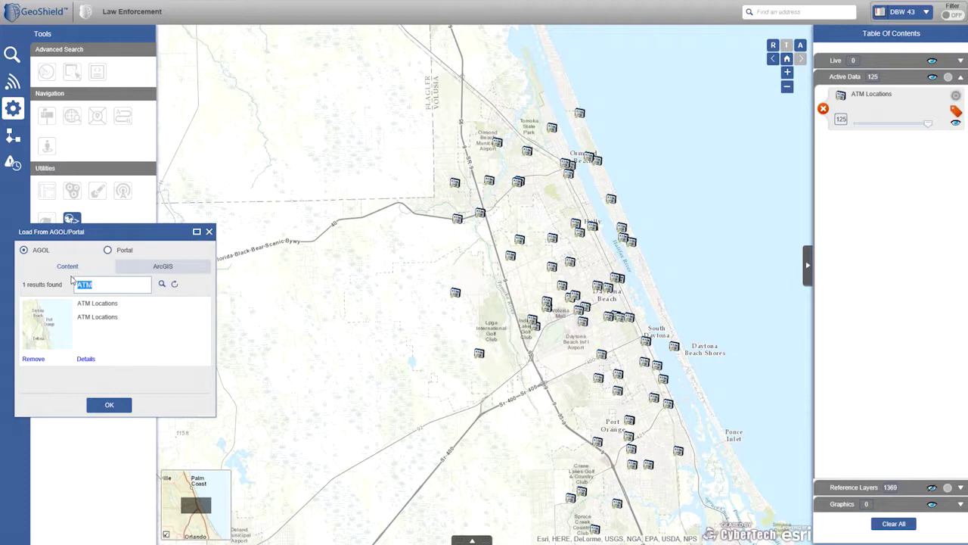
type("victim")
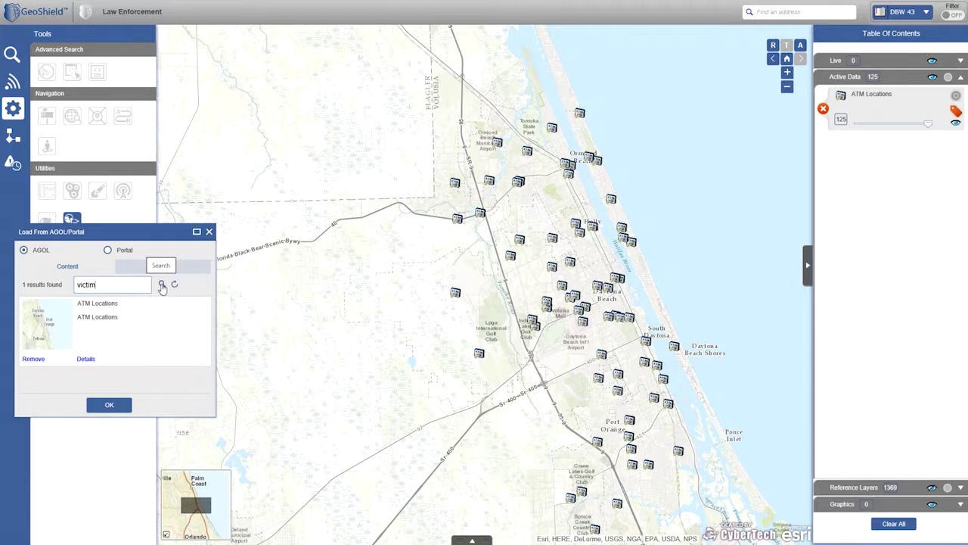
left_click(162, 284)
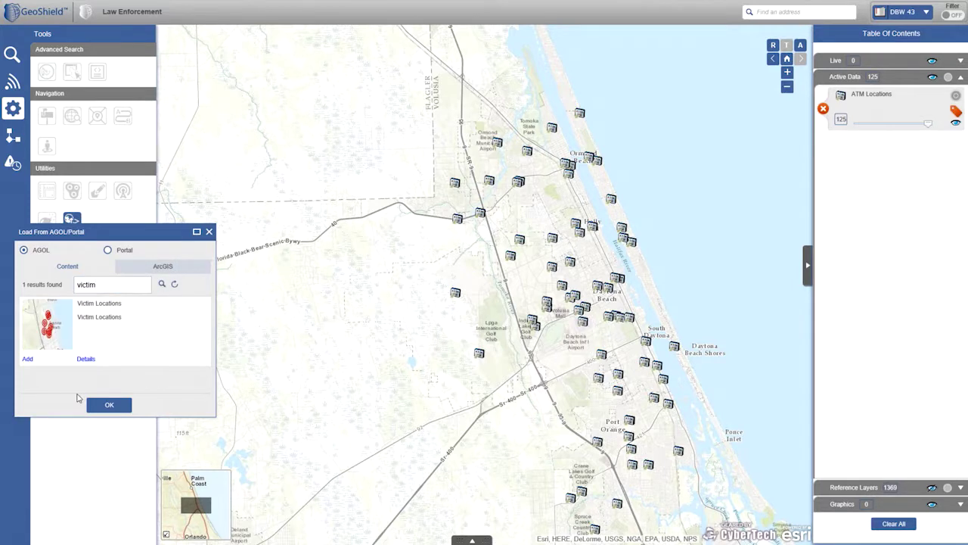
left_click(27, 359)
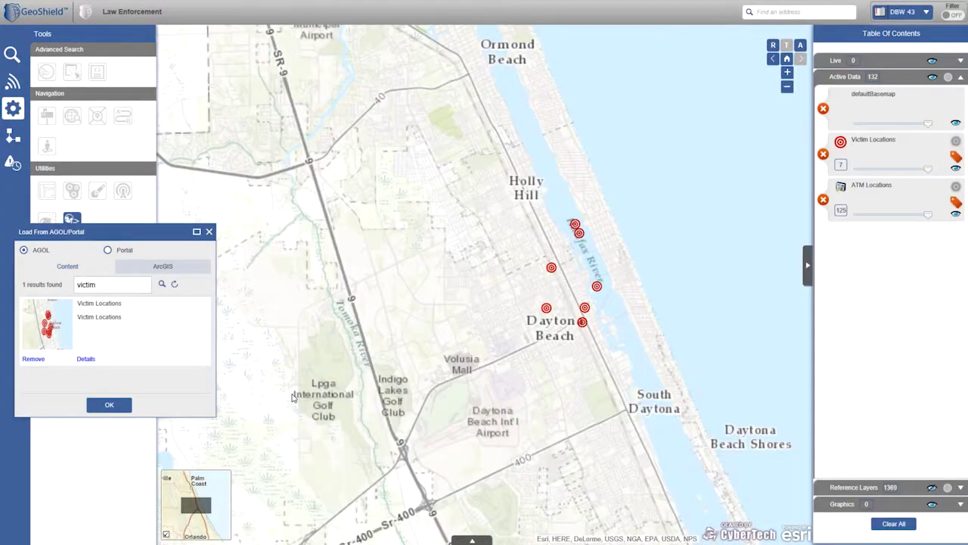
left_click(209, 231)
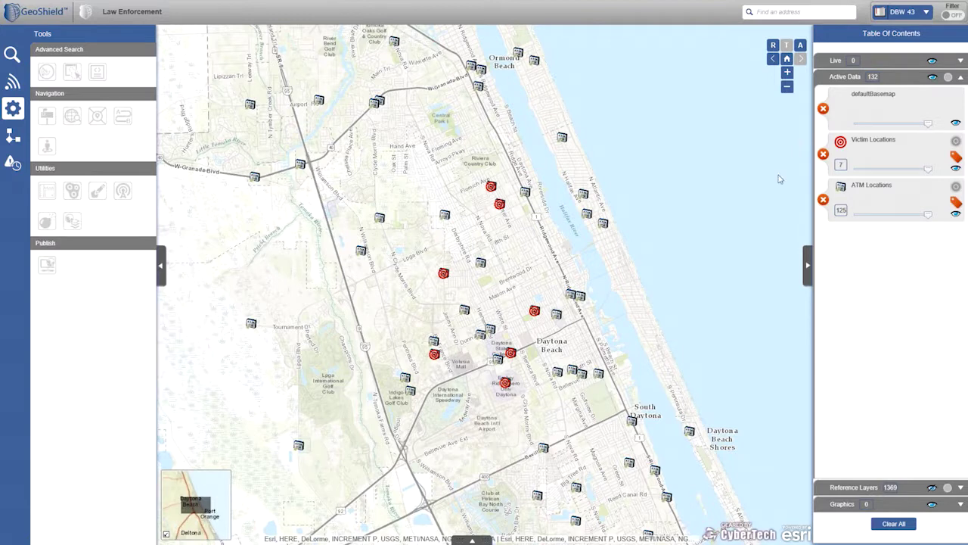
- Remove the default basemap from Active Data and recenter the map on Daytona Beach
left_click(823, 109)
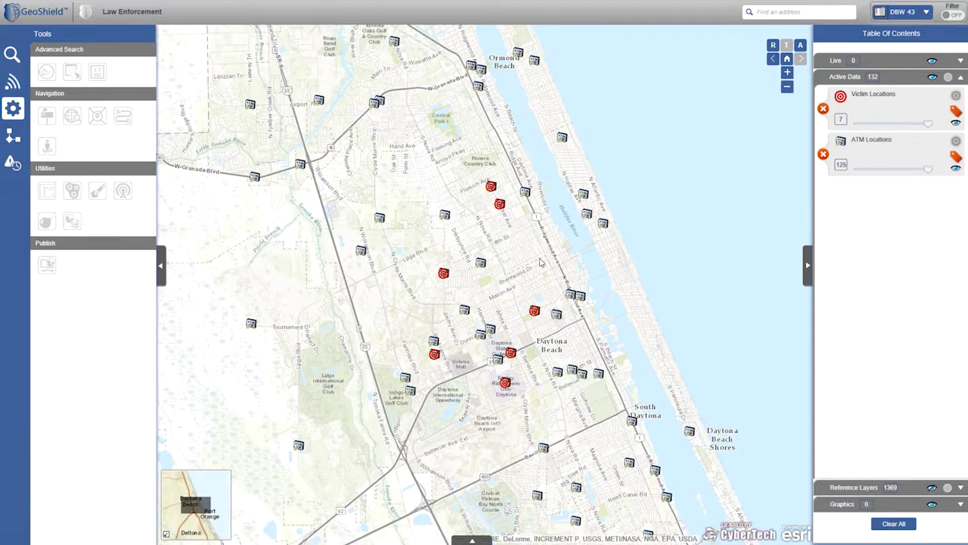
left_click_drag(546, 256, 547, 248)
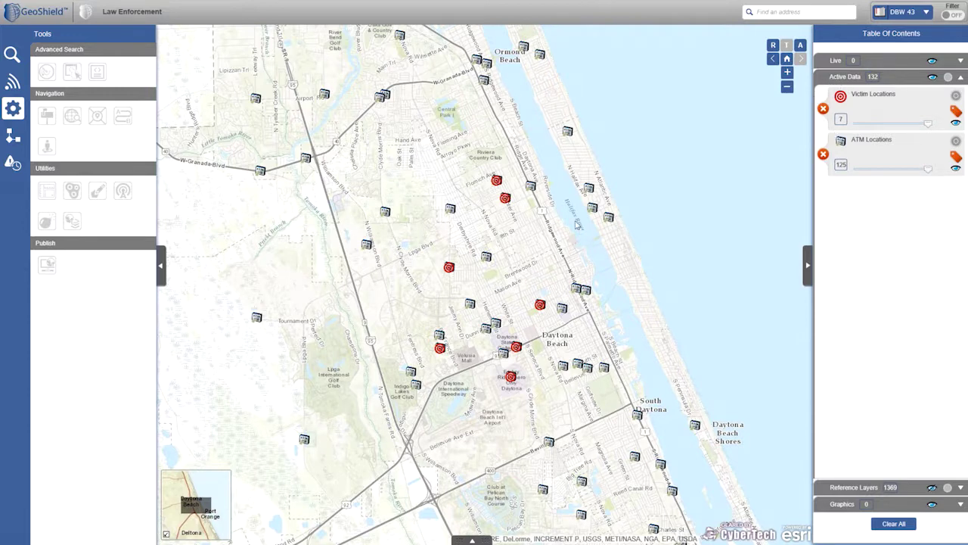
scroll(563, 227, "down", 1)
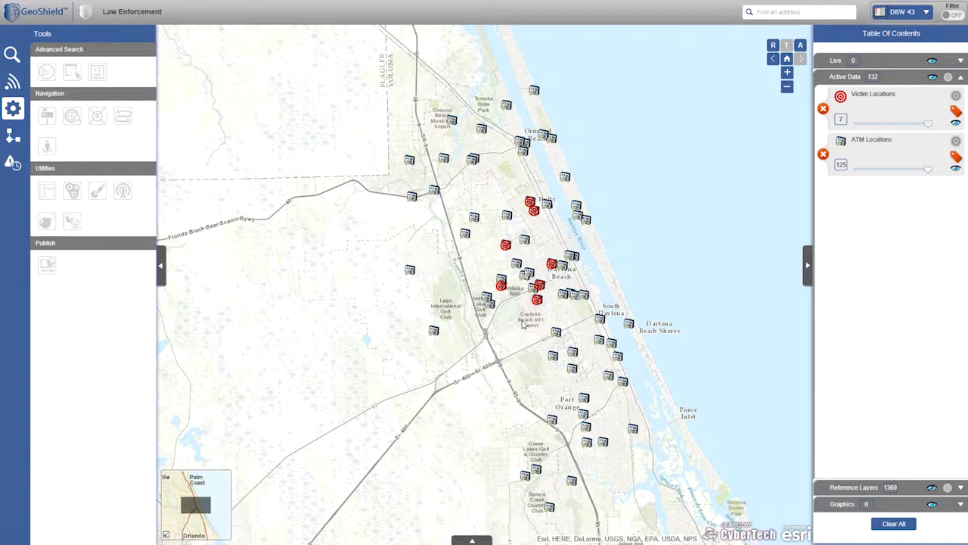
scroll(521, 320, "up", 1)
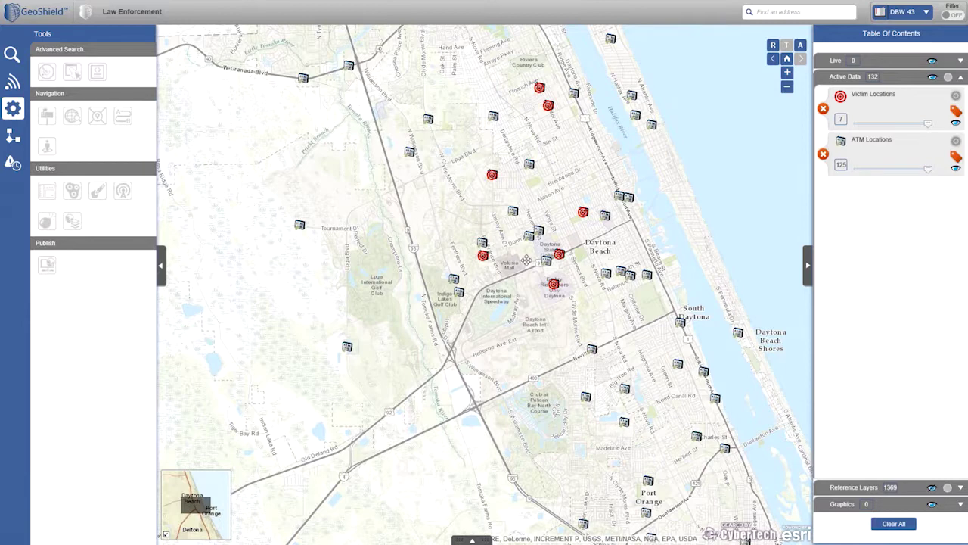
left_click_drag(527, 258, 465, 333)
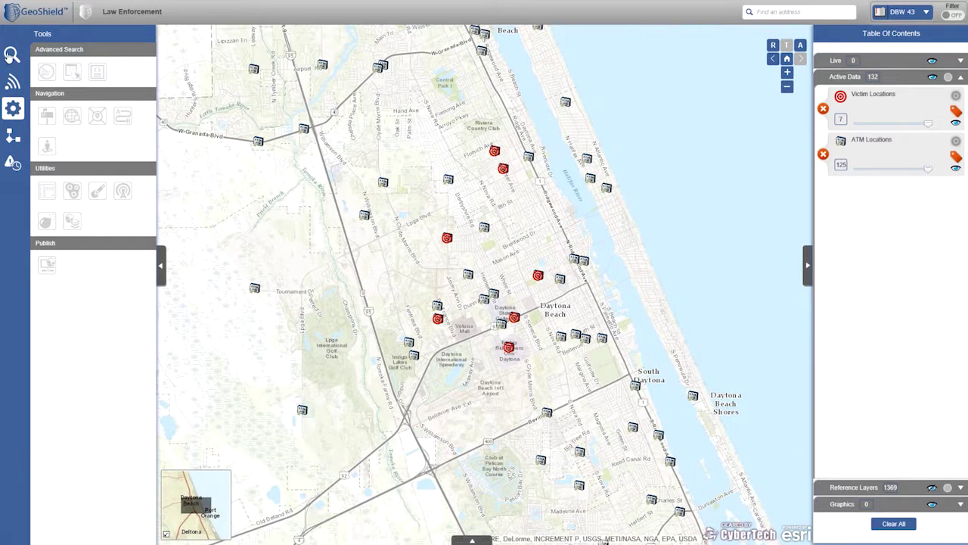
- Turn on Persons > Parolees and Probationers > All, adding Career Criminal, Misdemeanor and Felony layers
left_click(10, 55)
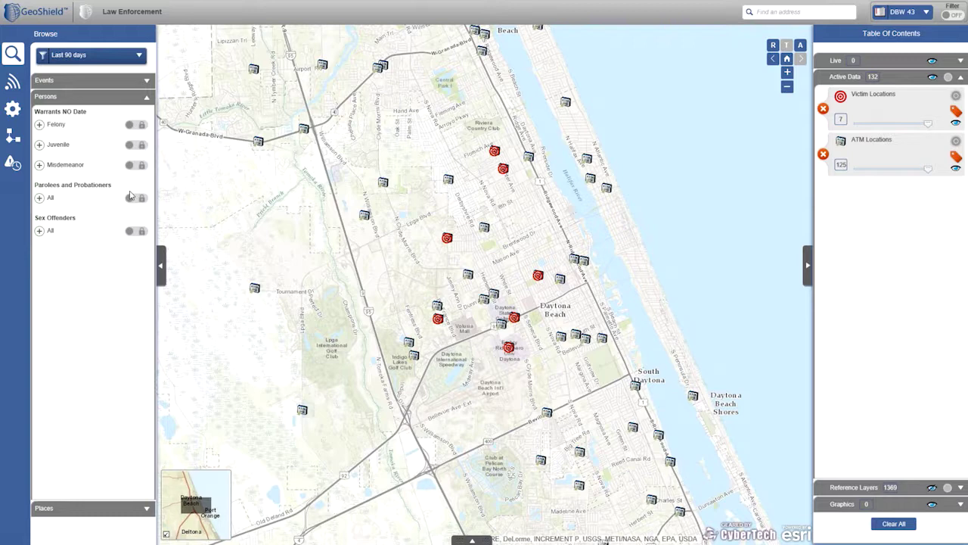
left_click(140, 197)
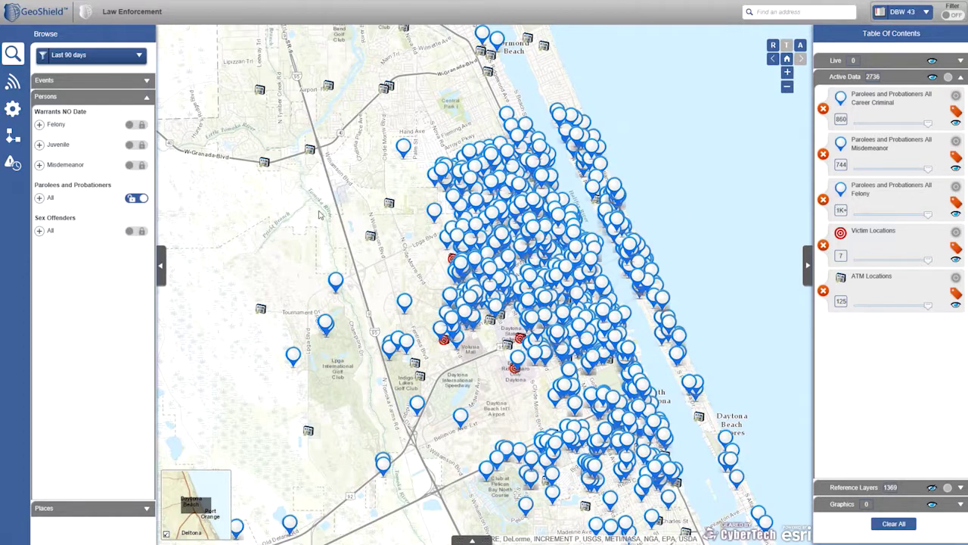
left_click_drag(290, 215, 268, 194)
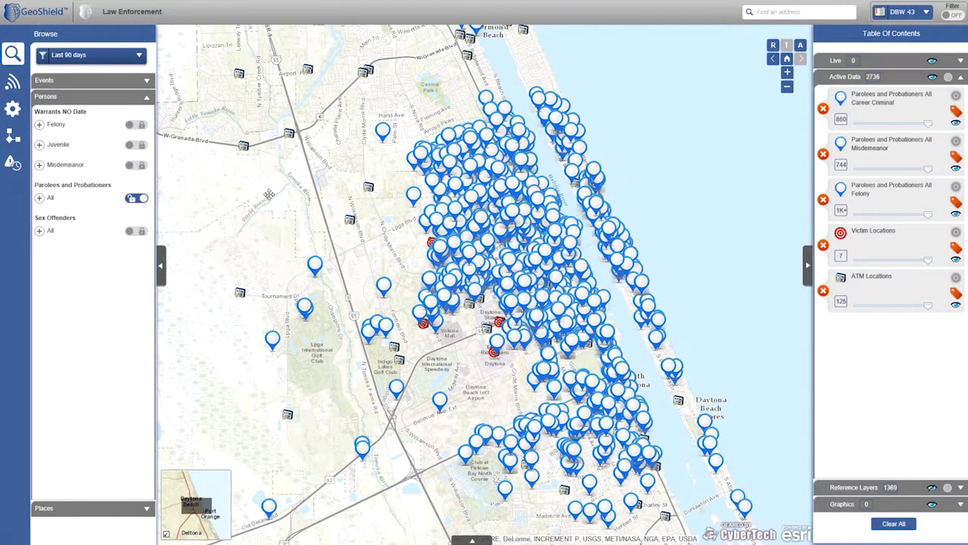
- Inspect one parolee's record details, including its DESCRIPTION field, then close the popup
left_click(413, 196)
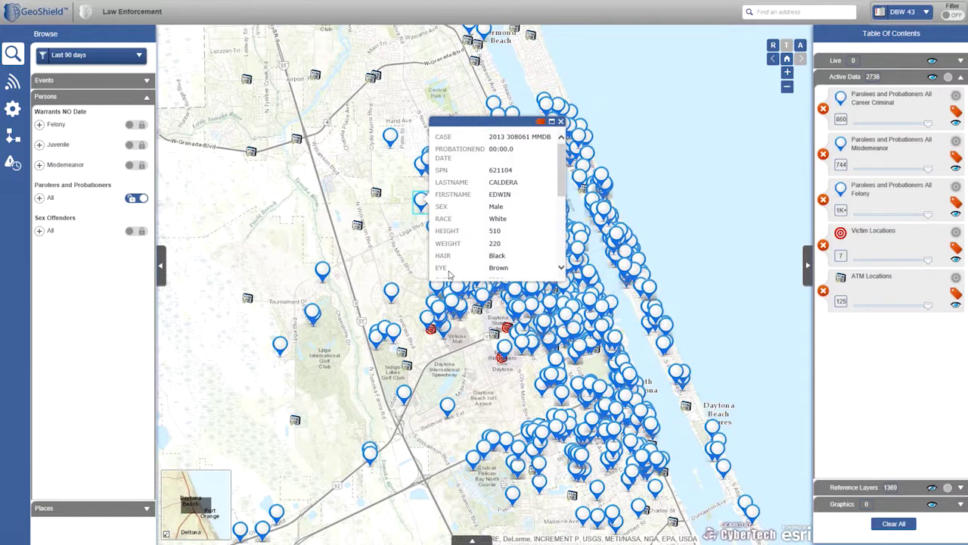
scroll(562, 185, "down", 5)
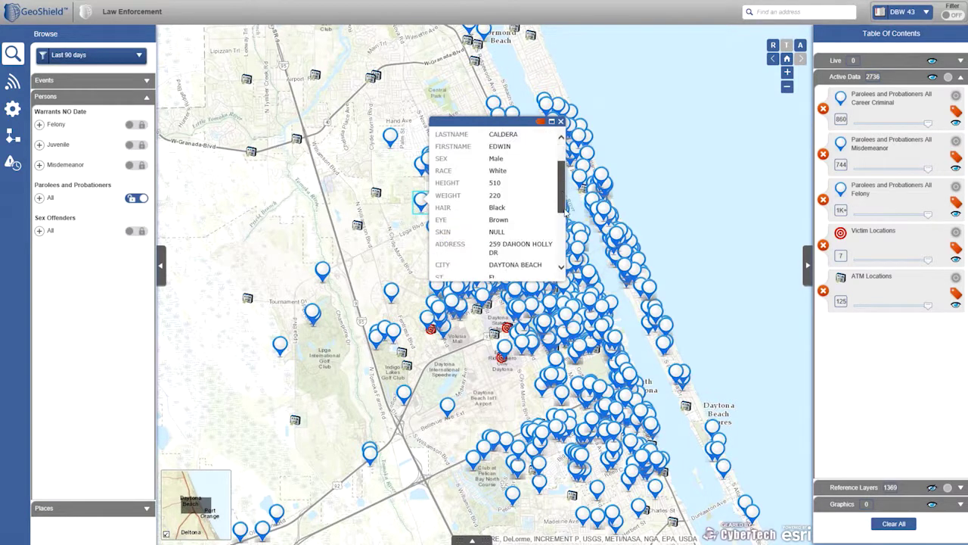
left_click_drag(477, 197, 428, 203)
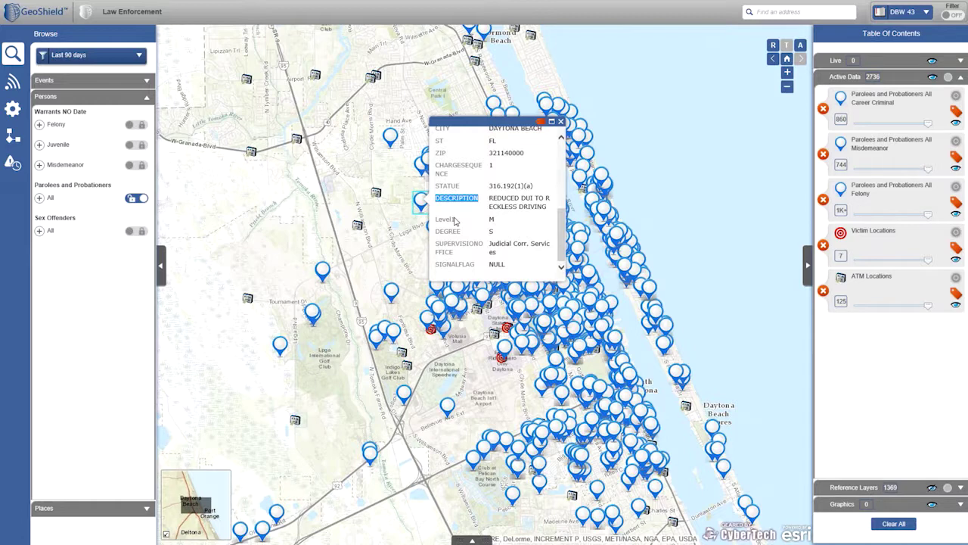
left_click(481, 203)
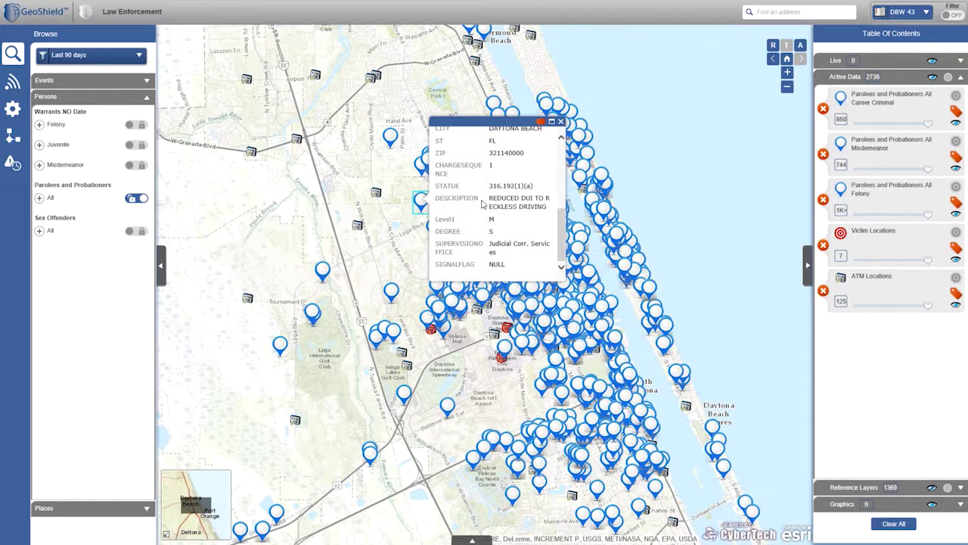
left_click(560, 122)
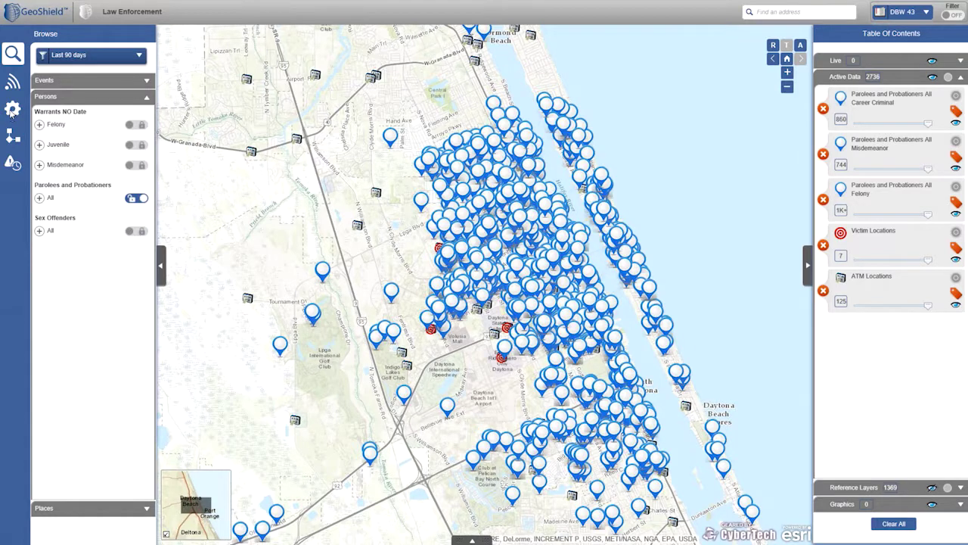
left_click(13, 109)
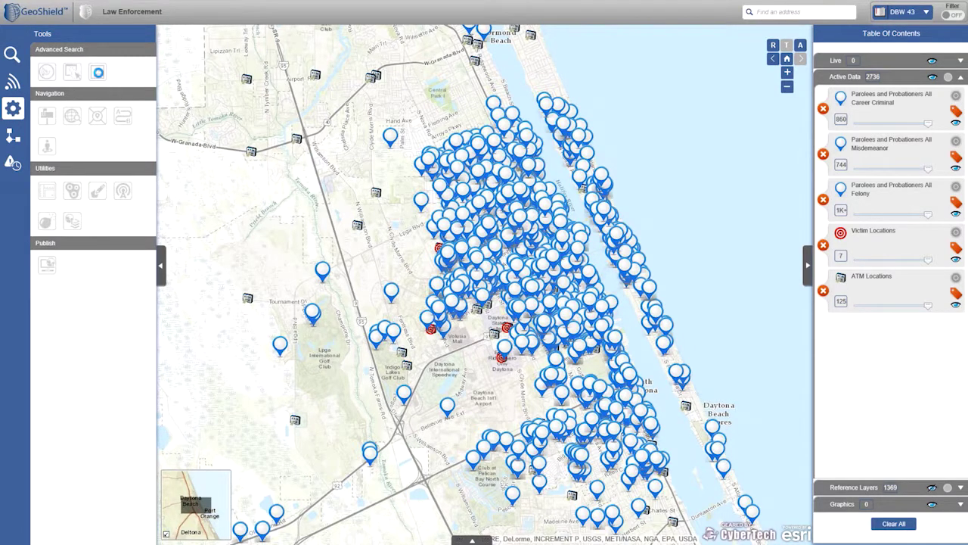
- Start an attribute query on the DESCRIPTION field of the Parolees and Probationers layer
left_click(98, 72)
left_click_drag(243, 273, 140, 51)
left_click(336, 92)
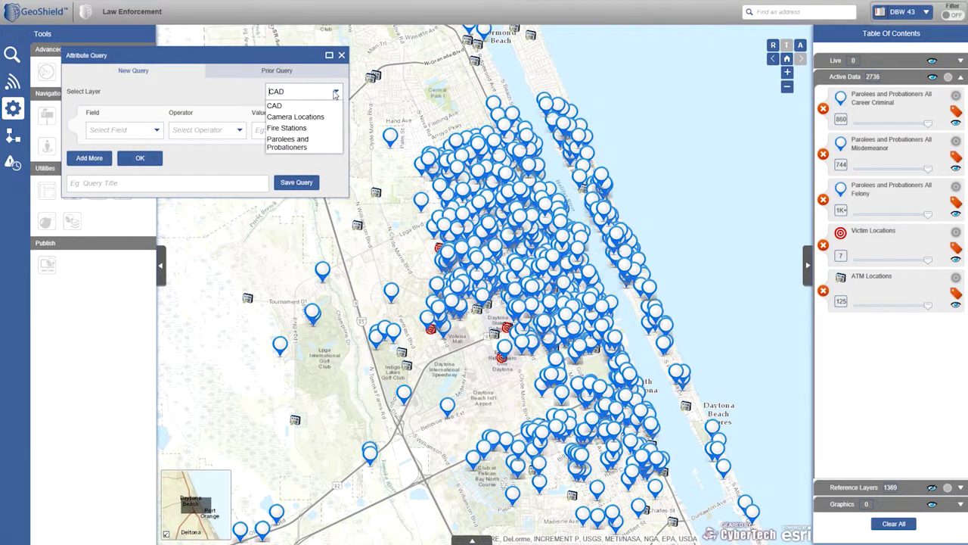
left_click(298, 148)
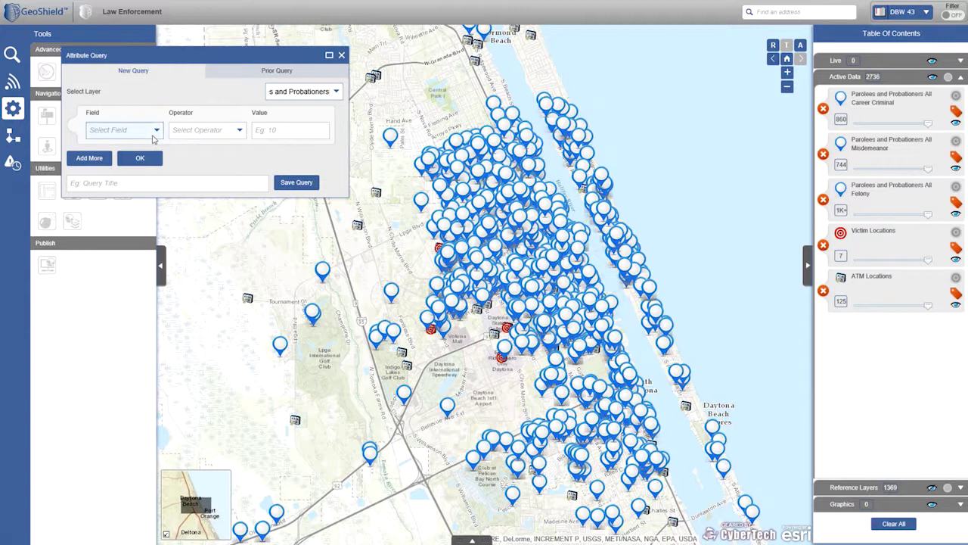
left_click(156, 130)
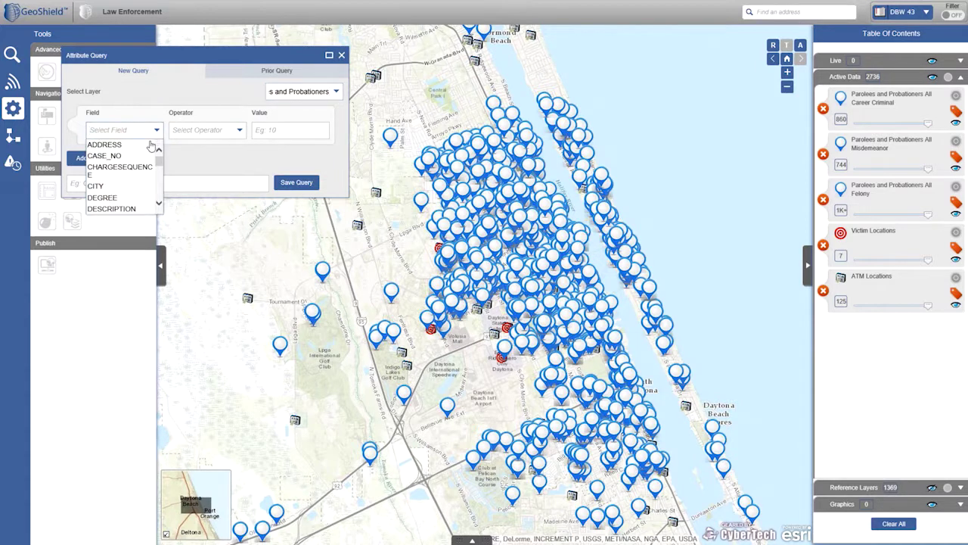
left_click(115, 209)
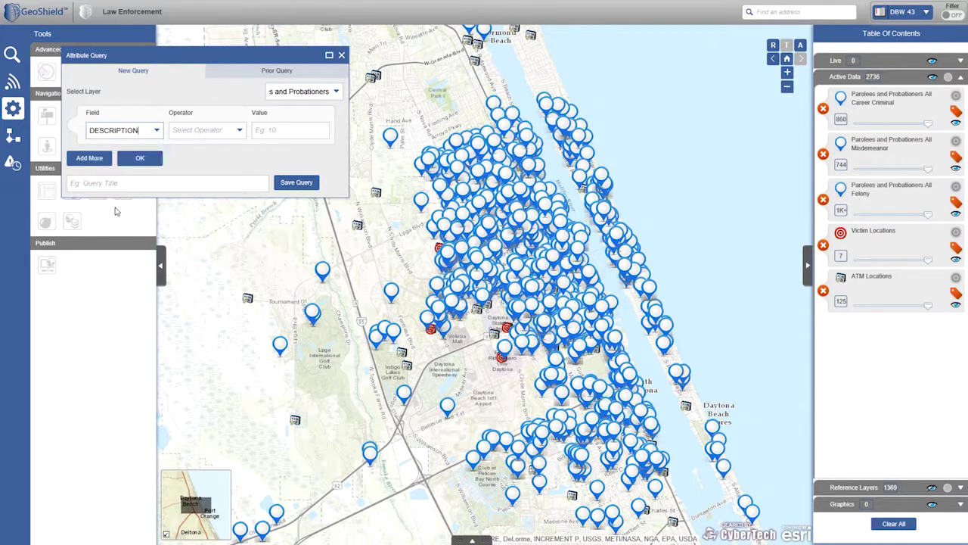
- Match DESCRIPTION containing 'robbery' (48 results), then hide the Career Criminal and Misdemeanor layers
left_click(238, 131)
left_click(200, 146)
left_click(289, 130)
type("robber")
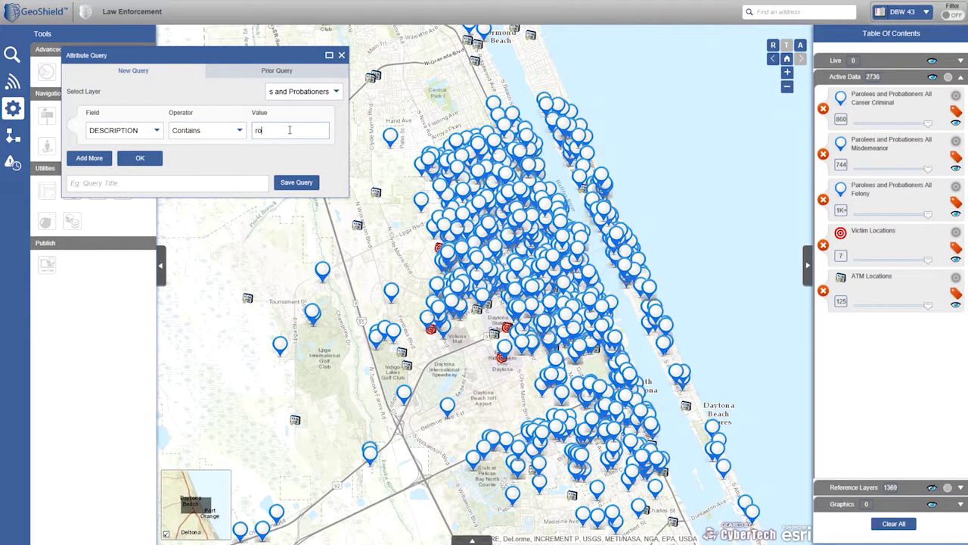
type("y")
left_click(142, 159)
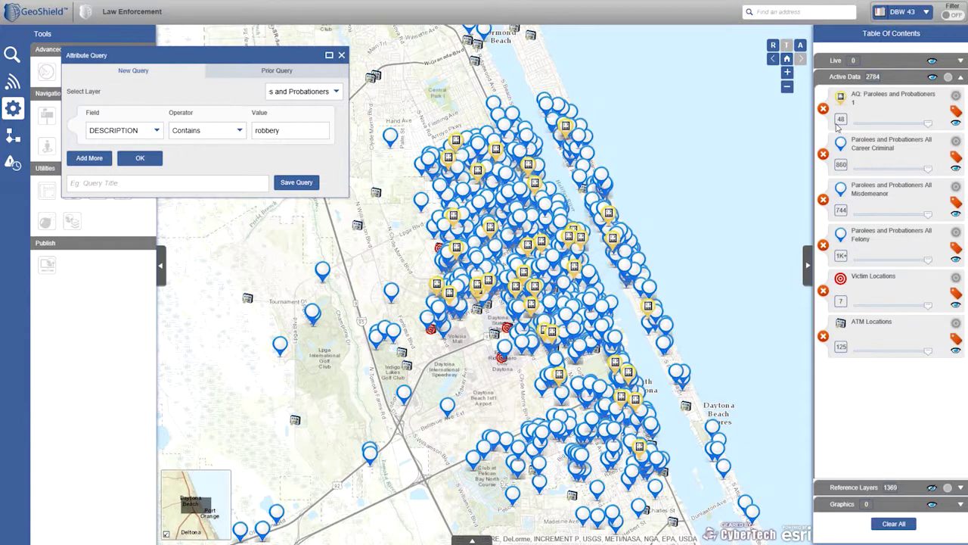
left_click(956, 167)
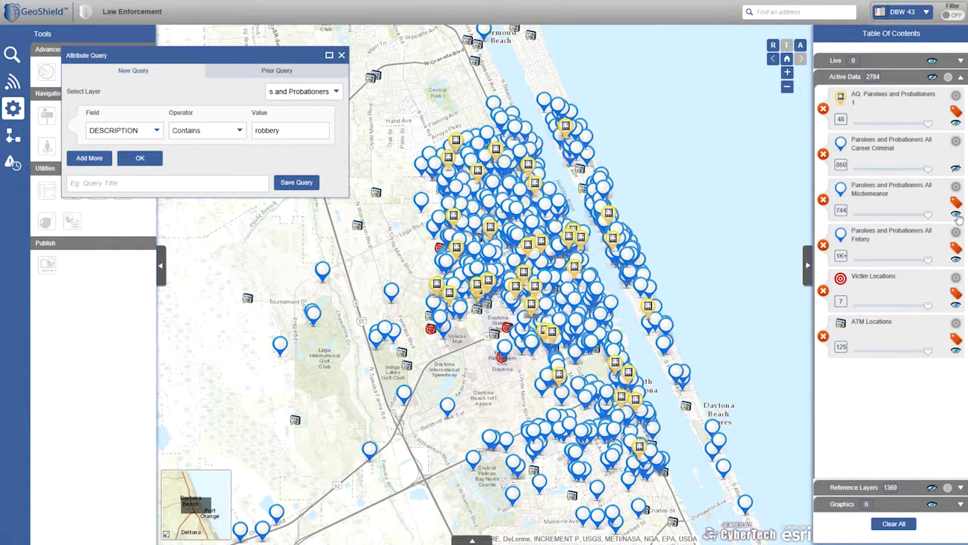
left_click(956, 215)
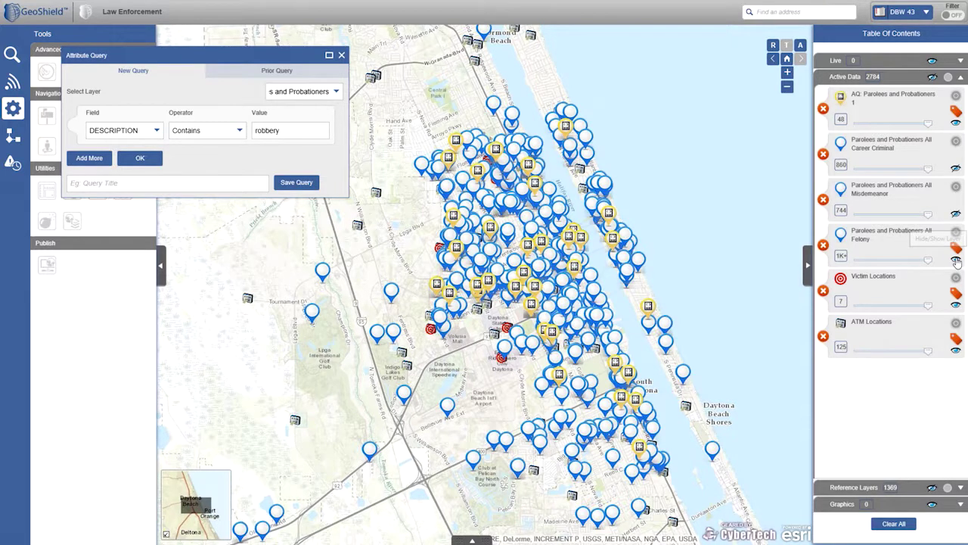
- Hide the Felony layer, close the Attribute Query window, and pan the map southward
left_click(956, 259)
left_click(341, 55)
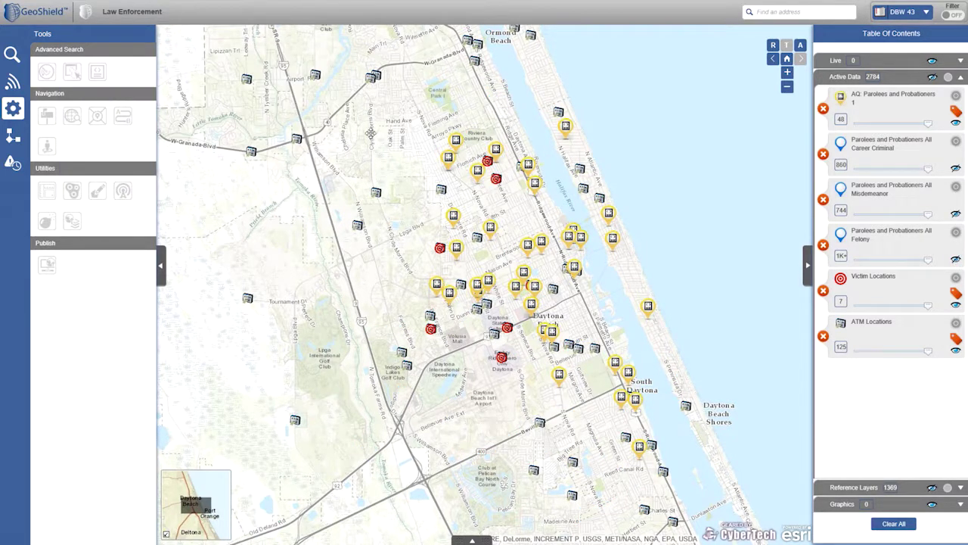
left_click_drag(370, 133, 325, 119)
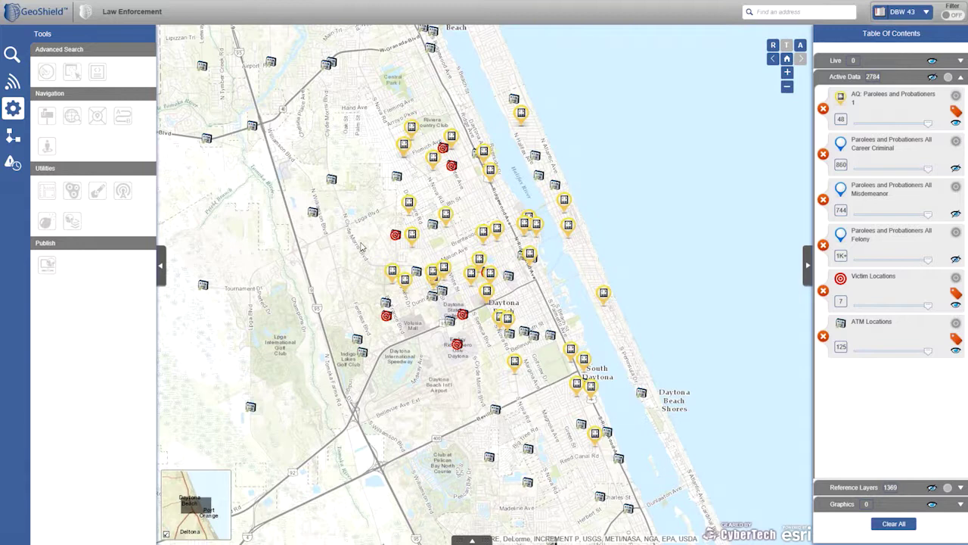
left_click_drag(378, 255, 396, 271)
- Start a proximity selection with ATM Locations as the primary layer
left_click(72, 191)
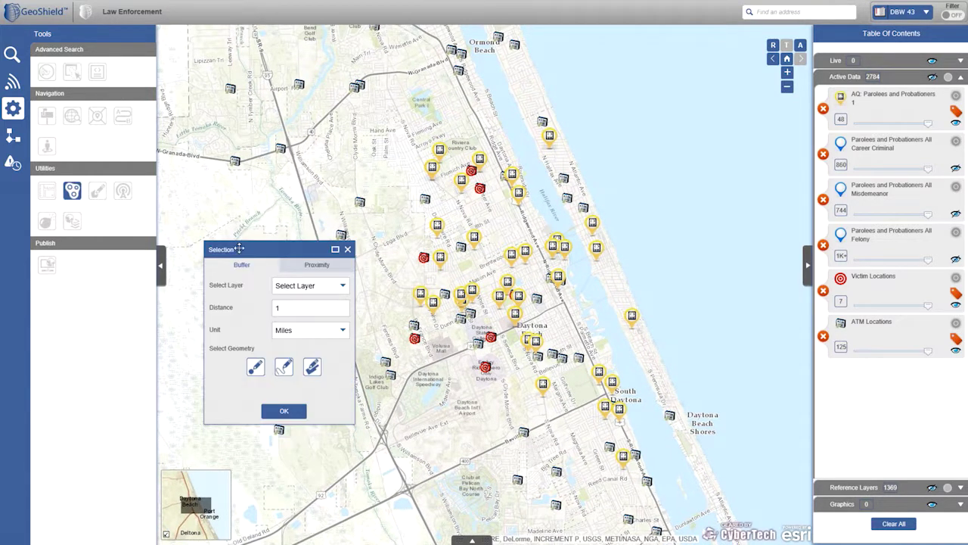
left_click_drag(252, 250, 82, 114)
left_click(125, 131)
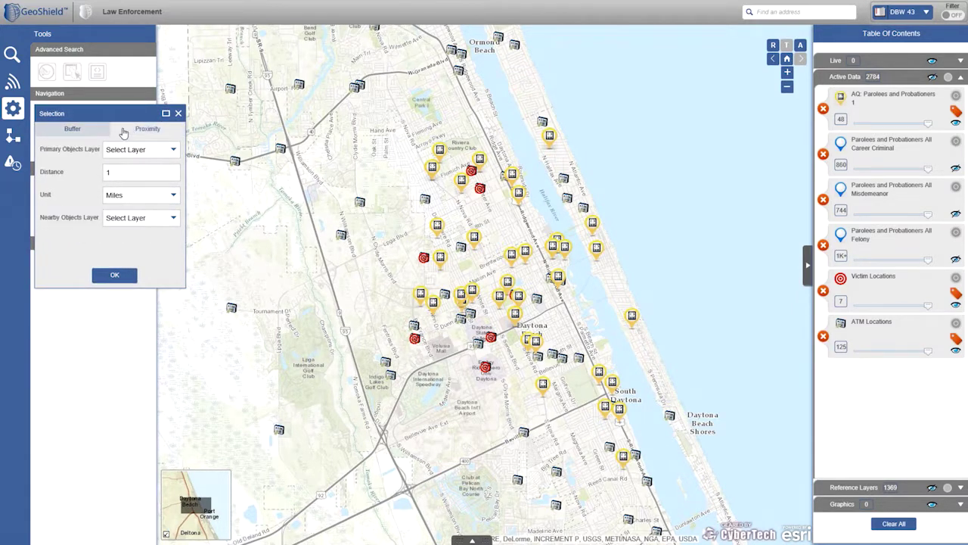
left_click(173, 150)
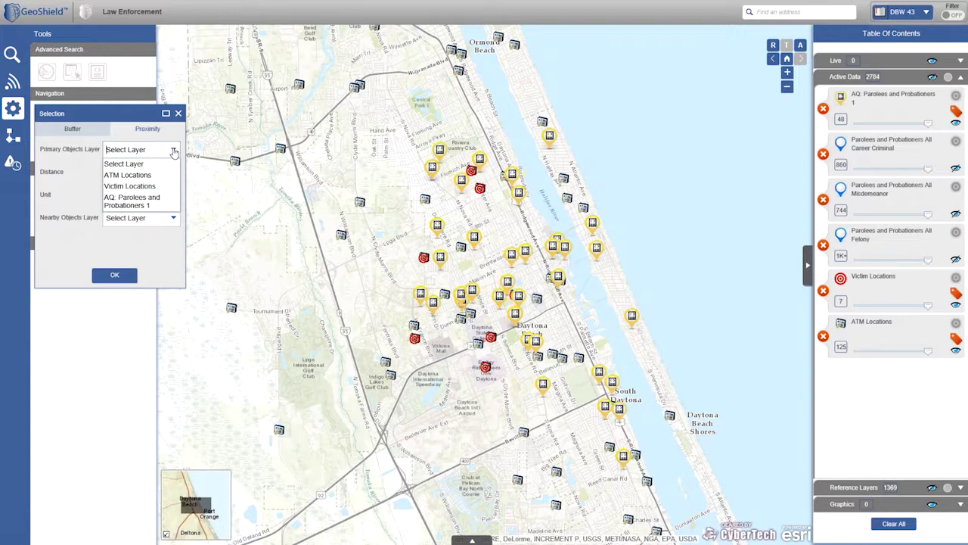
left_click(121, 175)
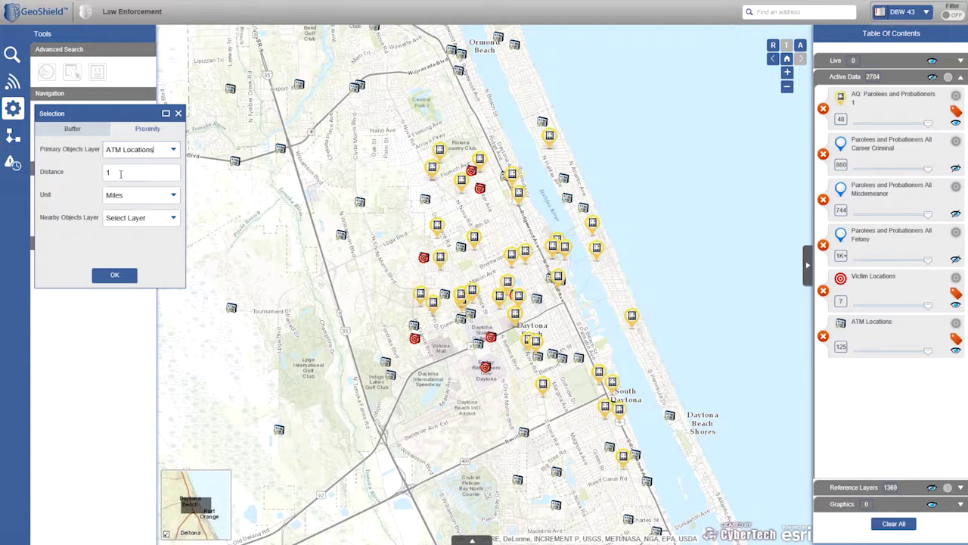
- Find robbery parolees within 1 mile (46 results), then switch the primary layer to Victim Locations
left_click(172, 218)
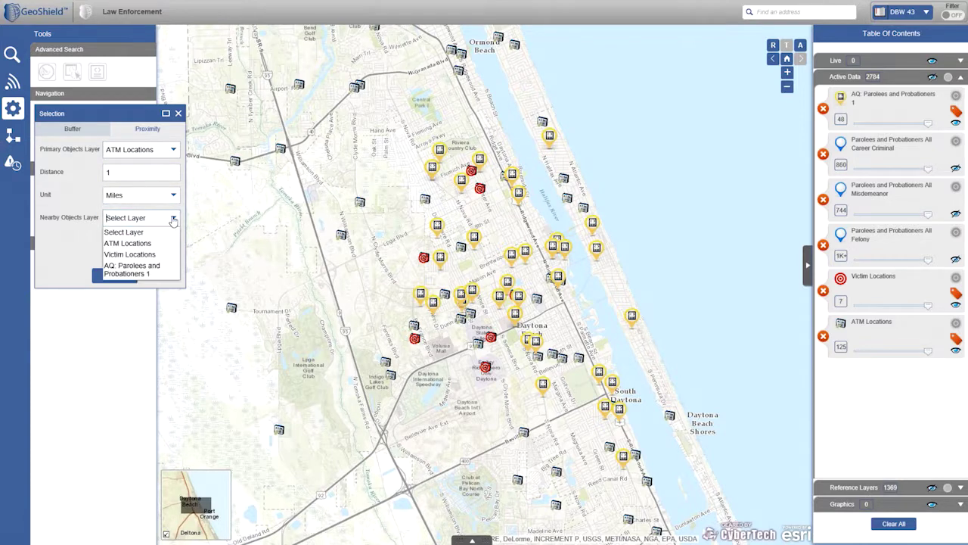
left_click(134, 268)
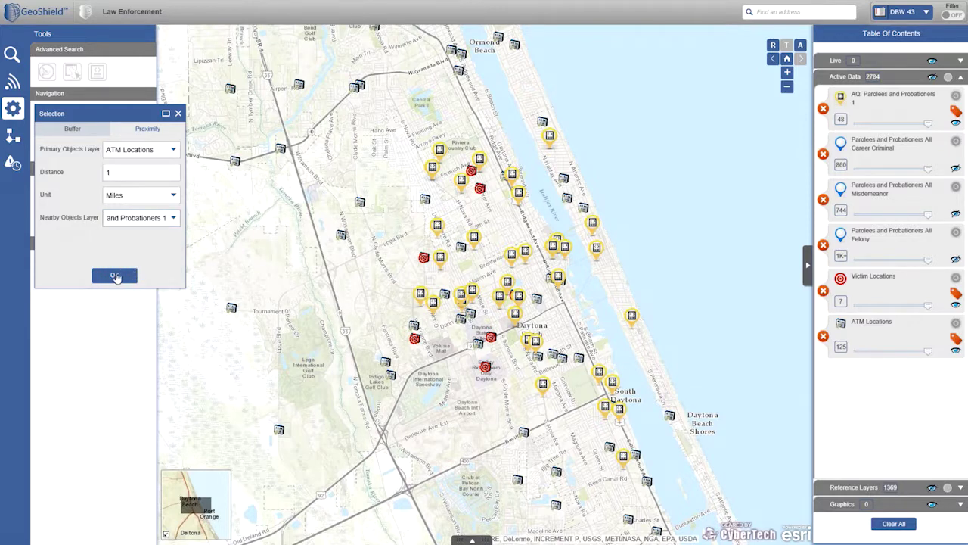
left_click(115, 275)
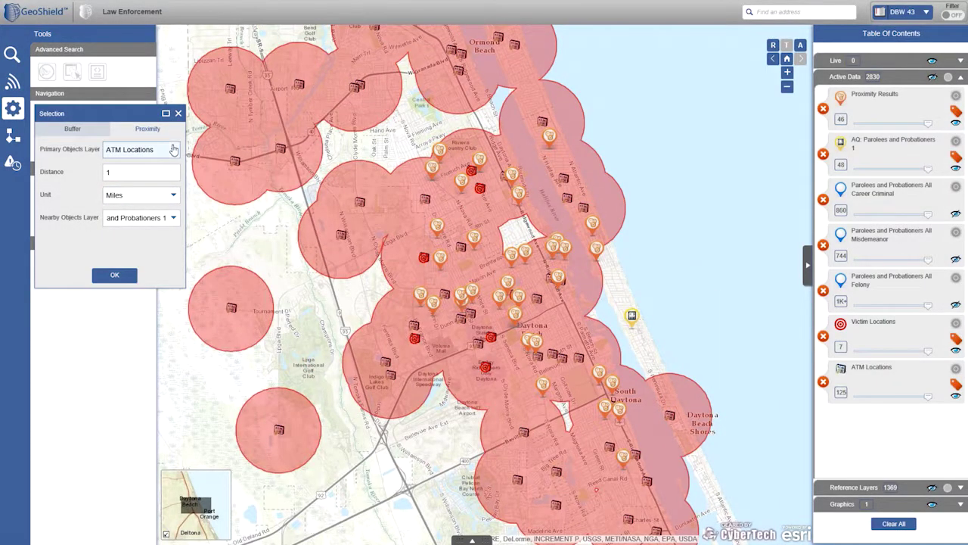
left_click(174, 150)
left_click(149, 185)
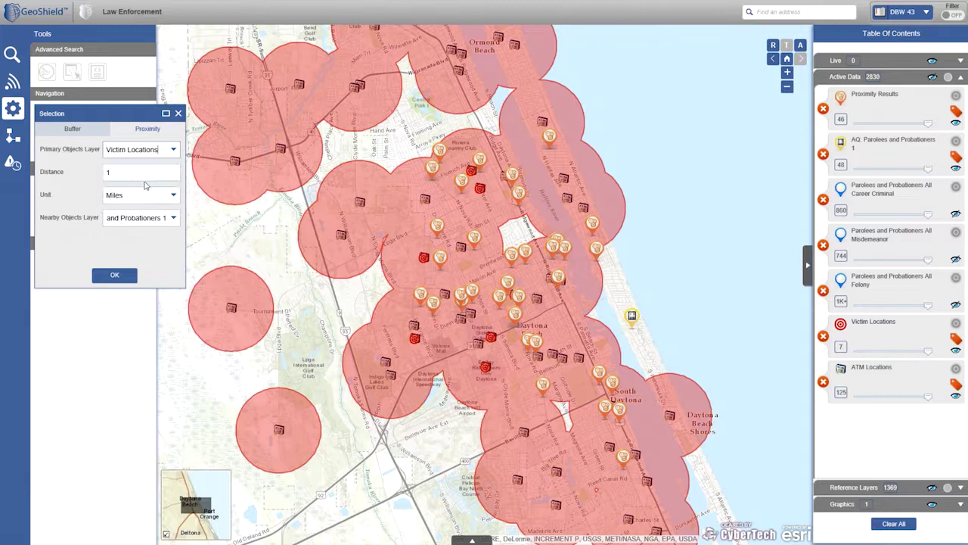
- Run the 1-mile proximity search around Victim Locations, finding 26 robbery parolees
left_click(114, 275)
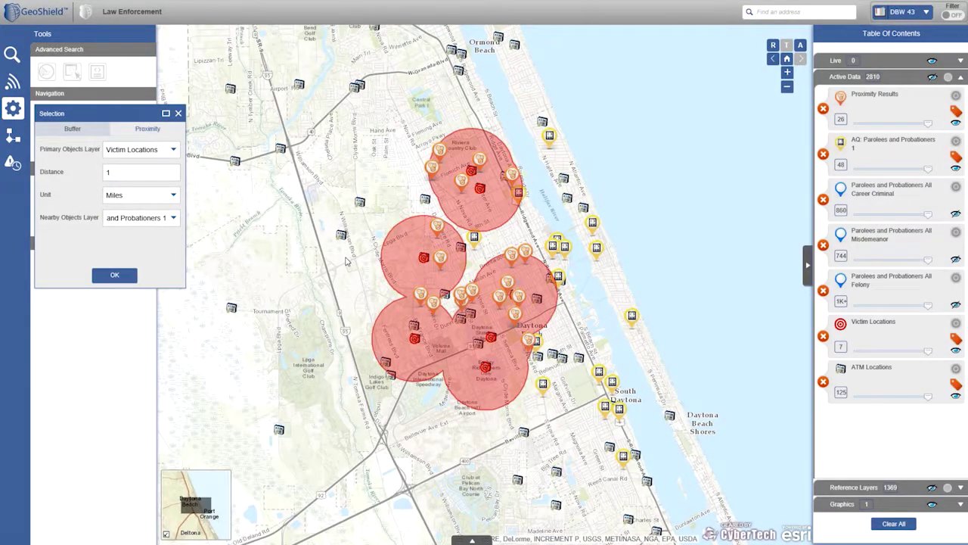
scroll(346, 261, "up", 1)
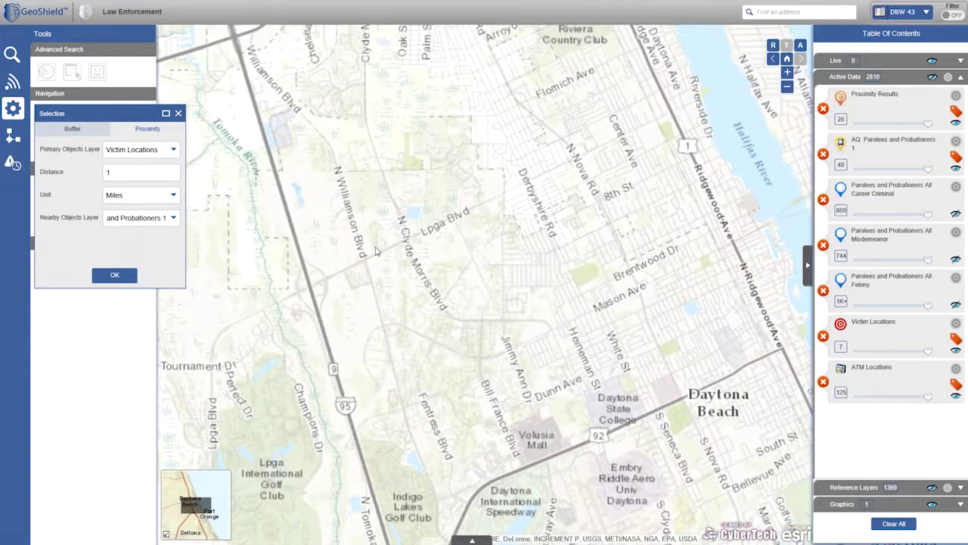
scroll(378, 250, "down", 1)
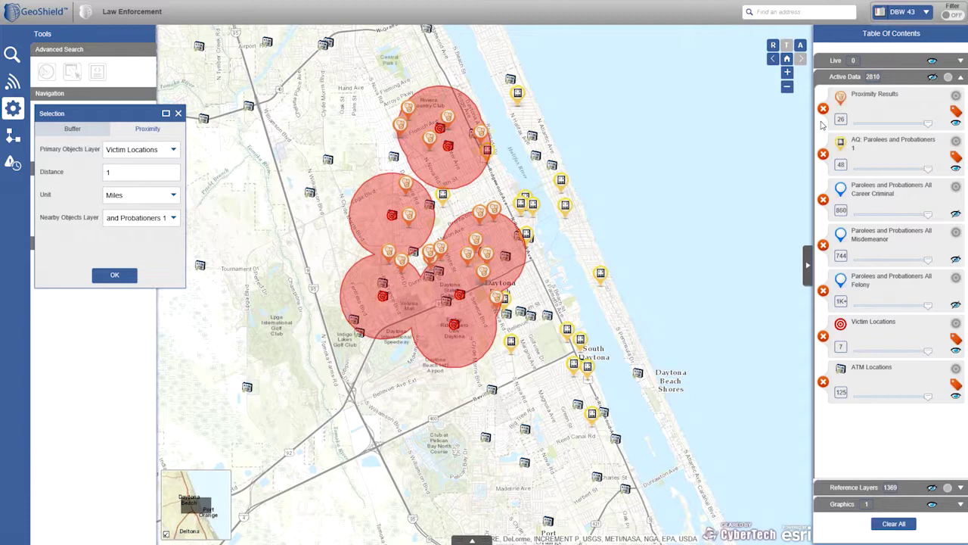
- Hide the AQ: Parolees and Probationers 1 layer, recentre on the buffers, and close Selection
left_click(955, 168)
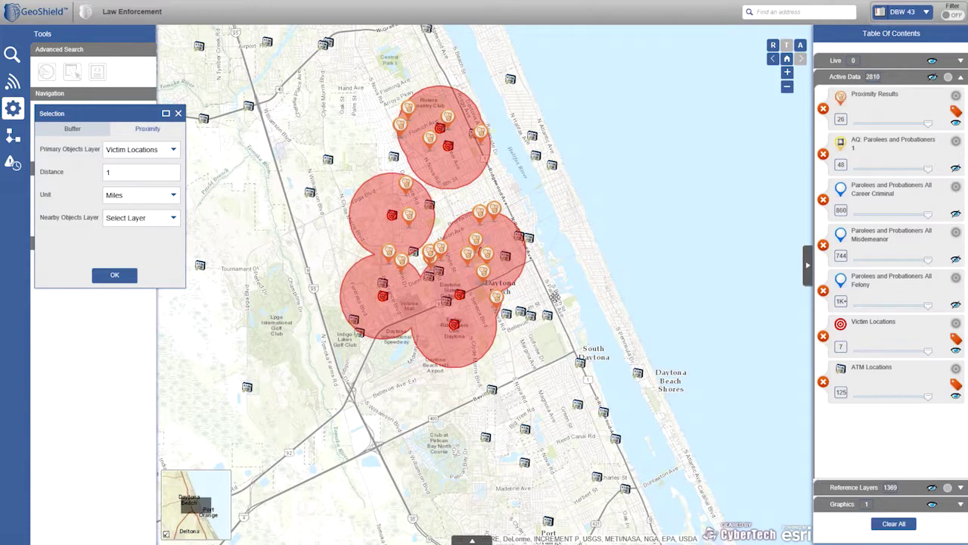
left_click_drag(536, 287, 558, 303)
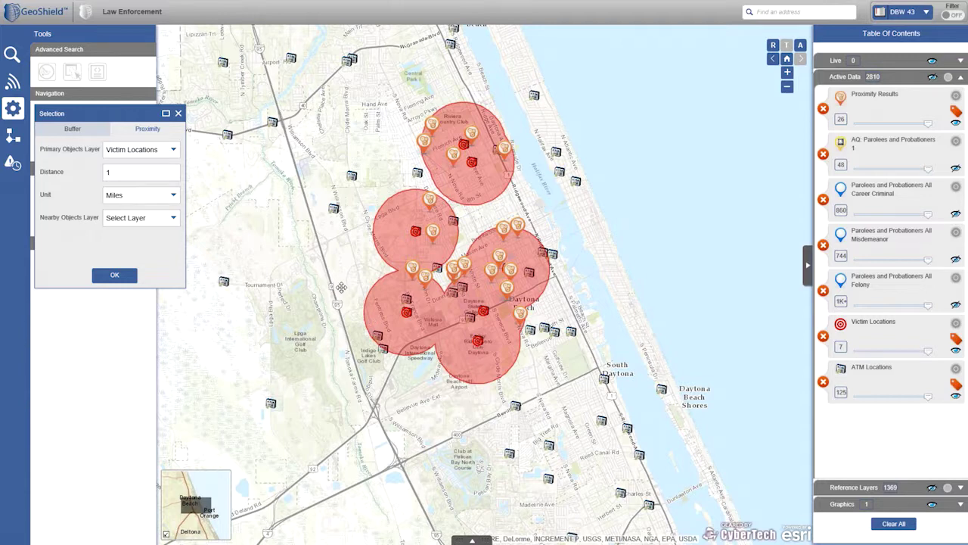
left_click_drag(467, 146, 490, 175)
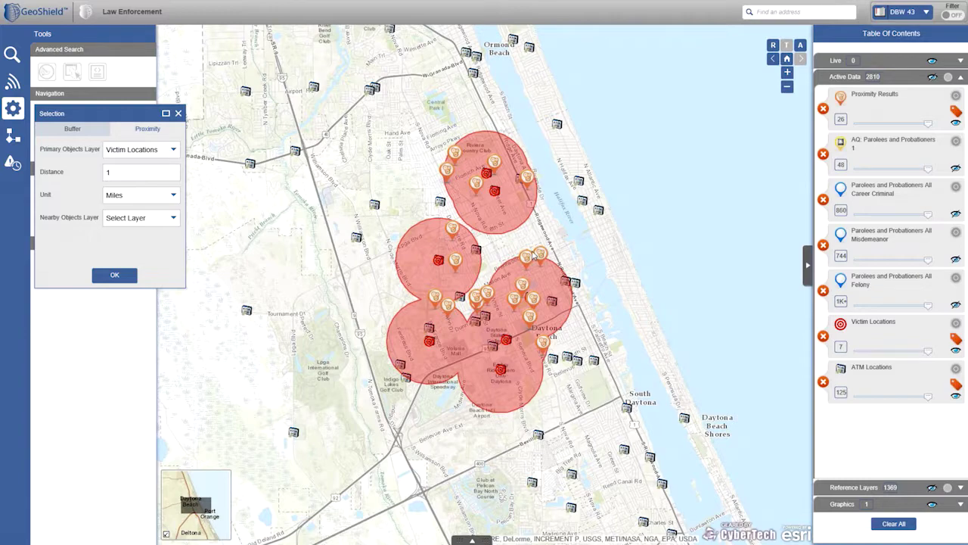
scroll(535, 255, "down", 1)
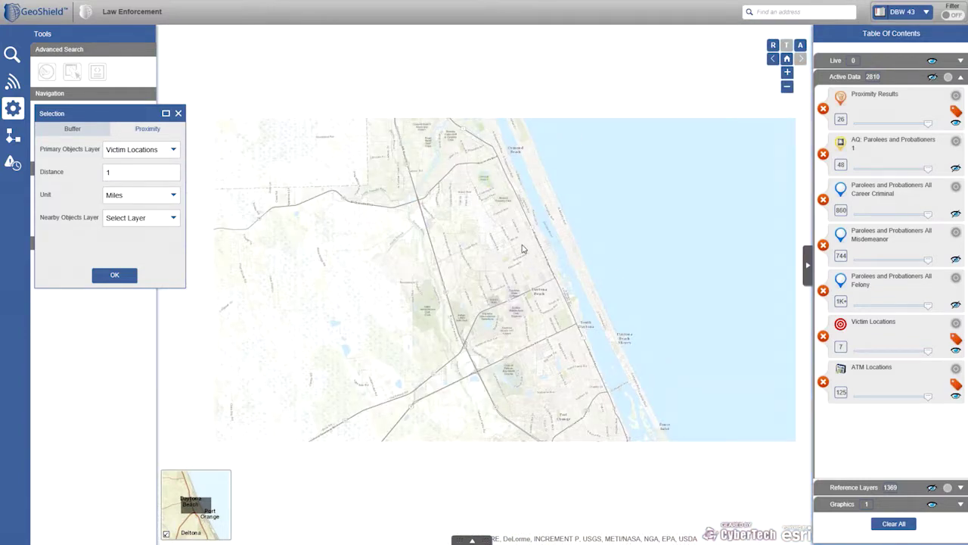
scroll(524, 248, "up", 1)
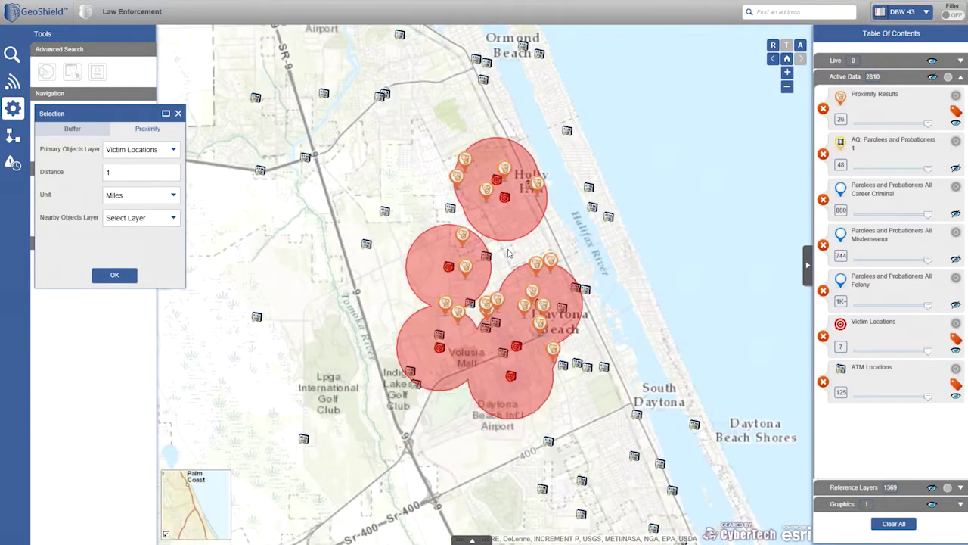
left_click_drag(375, 237, 342, 231)
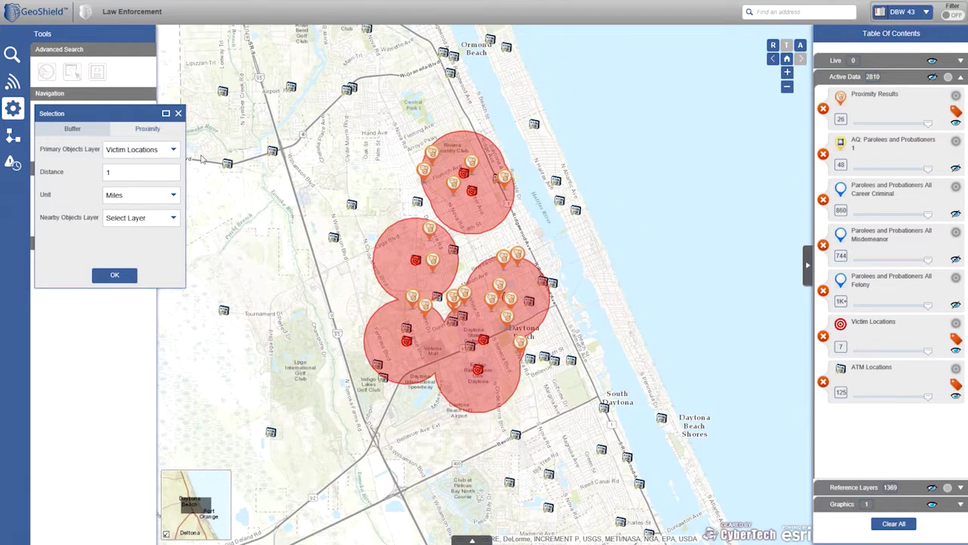
left_click(178, 114)
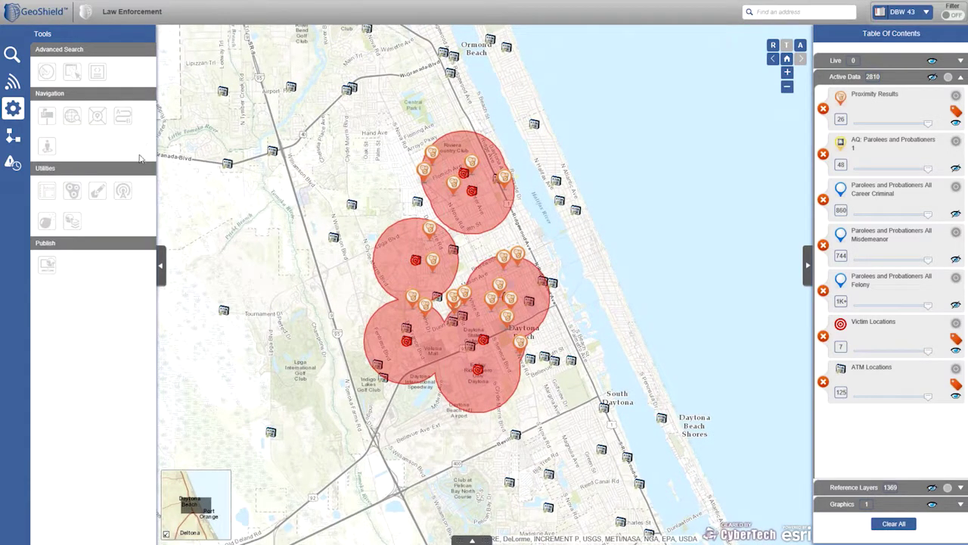
- Query Proximity Results within a circle drawn around all victim buffers, yielding 26 features
left_click(74, 76)
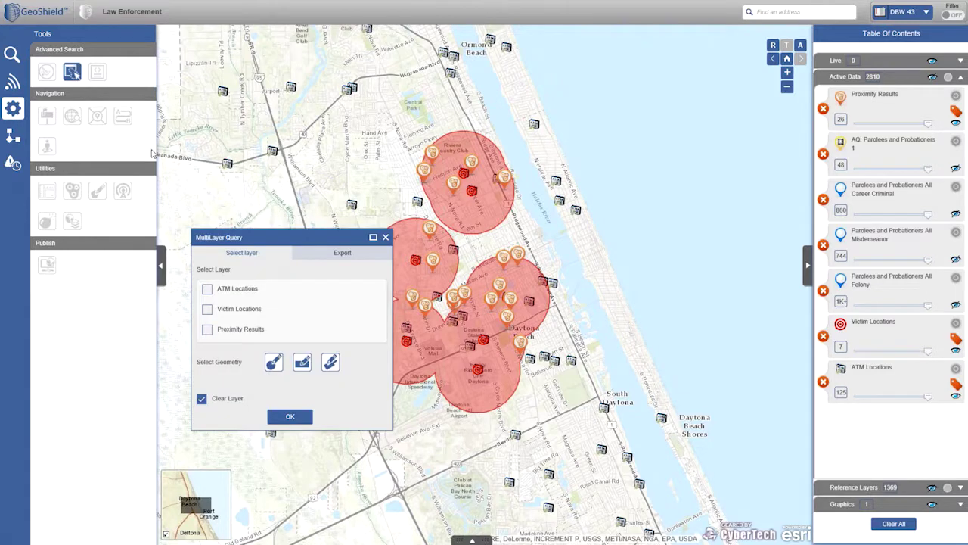
left_click_drag(235, 230, 82, 75)
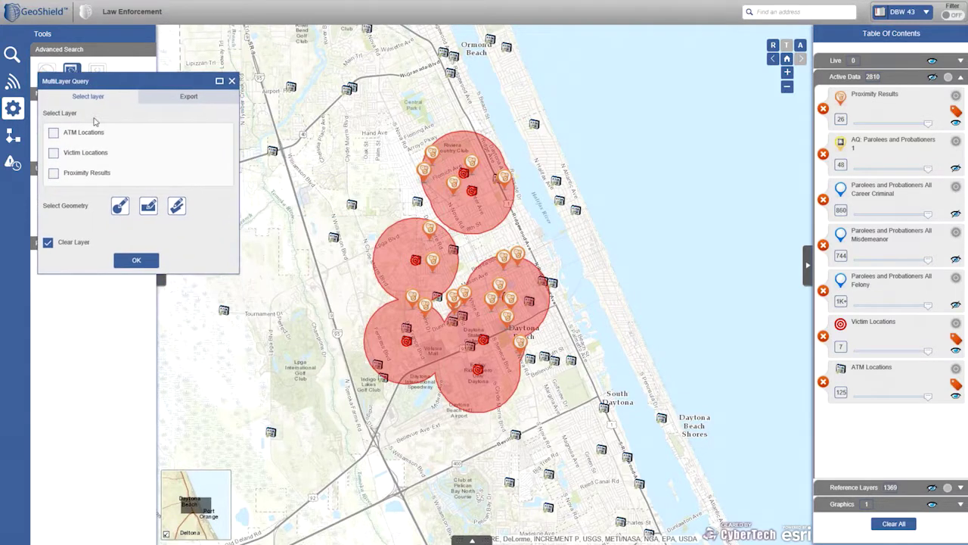
left_click(53, 174)
left_click(120, 206)
left_click_drag(466, 267, 484, 294)
left_click_drag(503, 327, 540, 383)
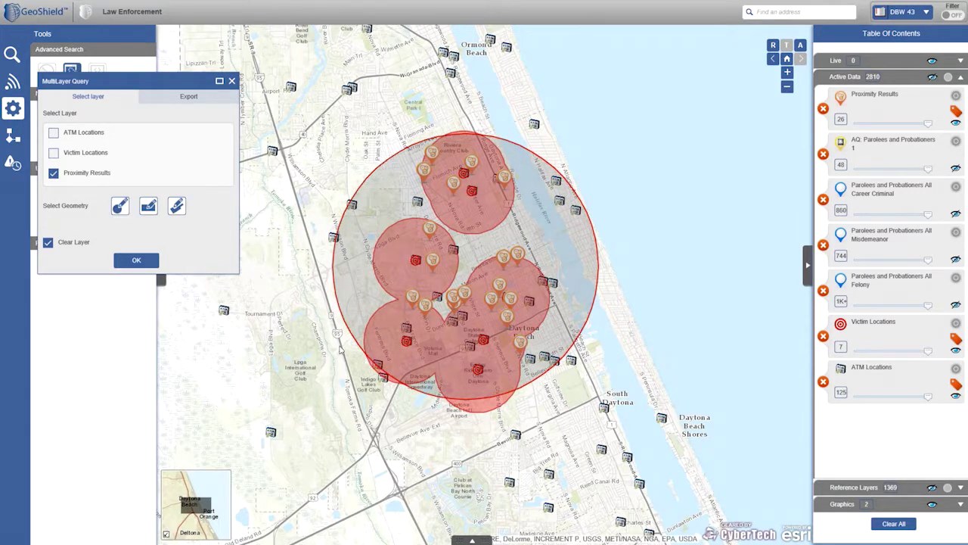
left_click(137, 261)
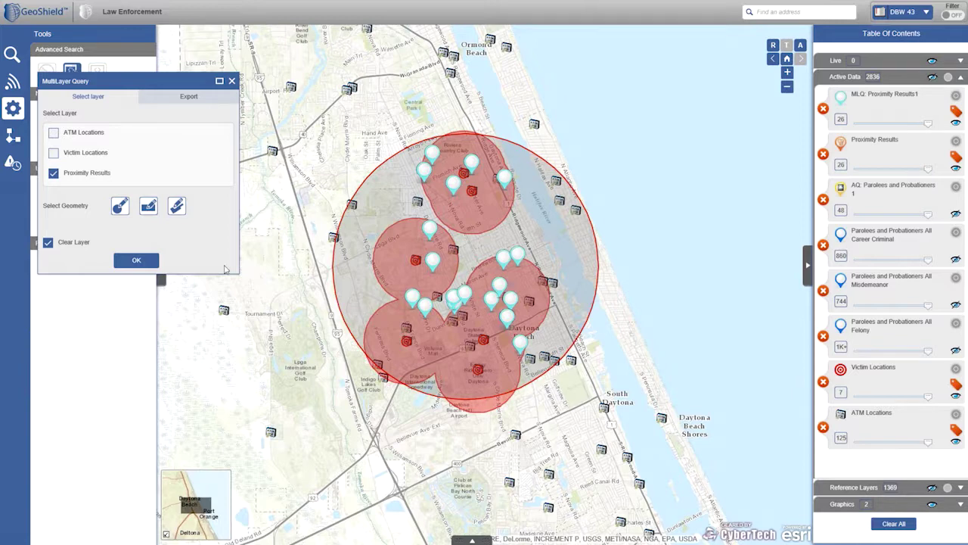
- Set the export map title to 'ATM Robberies' and include the MLQ: Proximity Results1 layer
left_click(184, 99)
left_click(183, 121)
type("ATM")
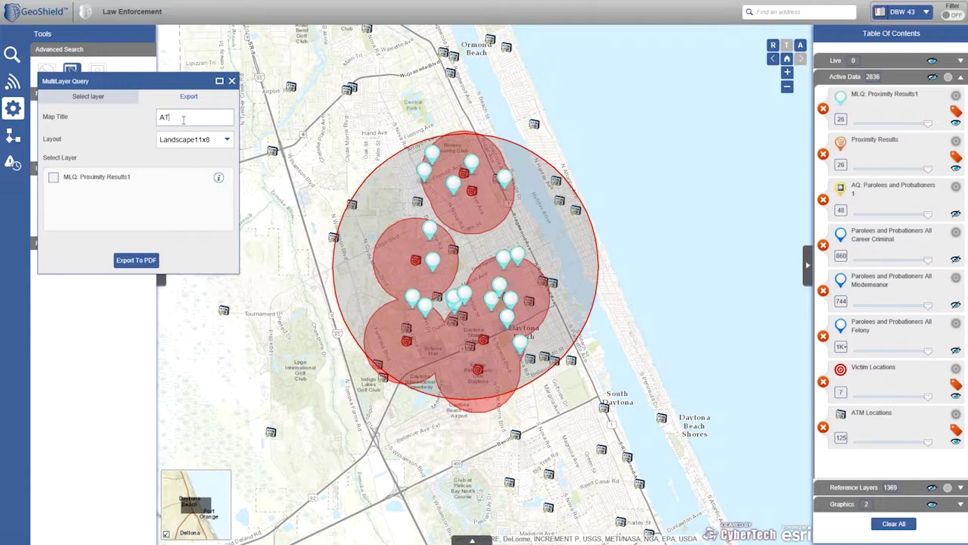
type("obberies")
left_click(53, 177)
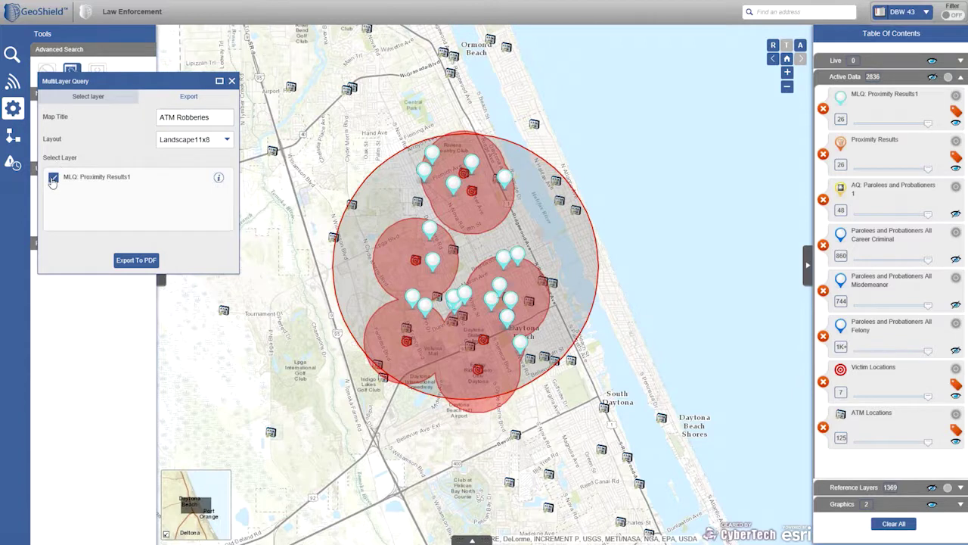
- Export the report to PDF and open the downloaded Report.pdf
left_click(136, 261)
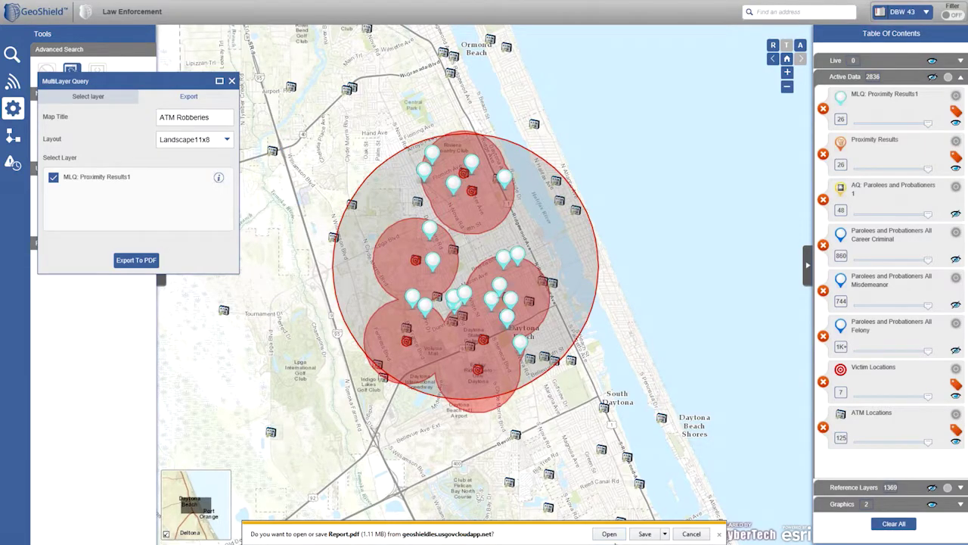
left_click(609, 534)
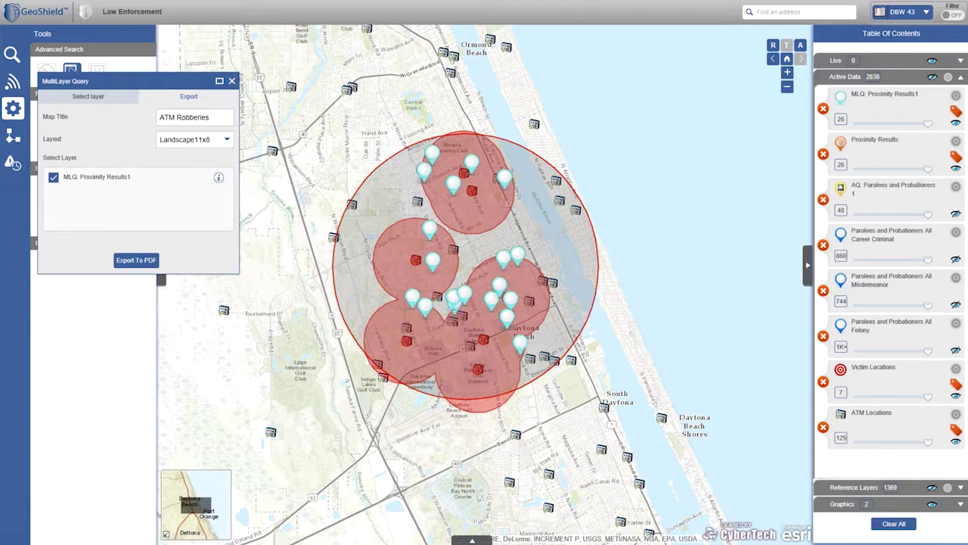
left_click_drag(0, 76, 339, 67)
- Maximize Report.pdf, scroll through its three pages of map and tables, then minimize Edge
left_click(504, 64)
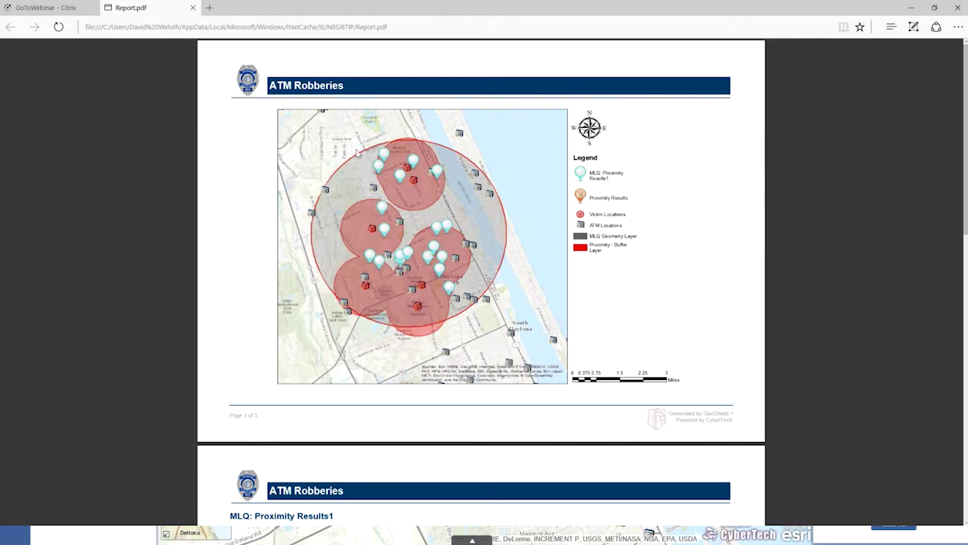
scroll(297, 244, "down", 3)
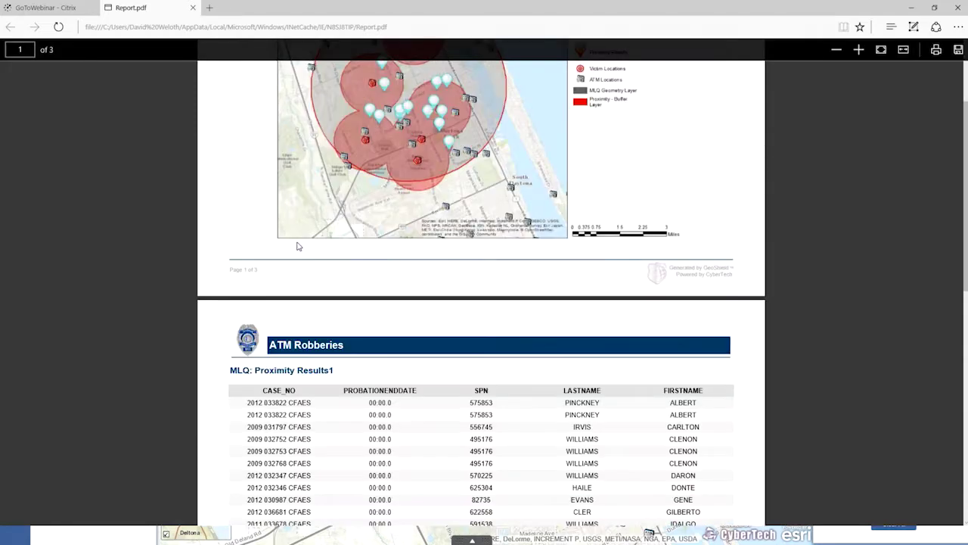
scroll(297, 246, "down", 5)
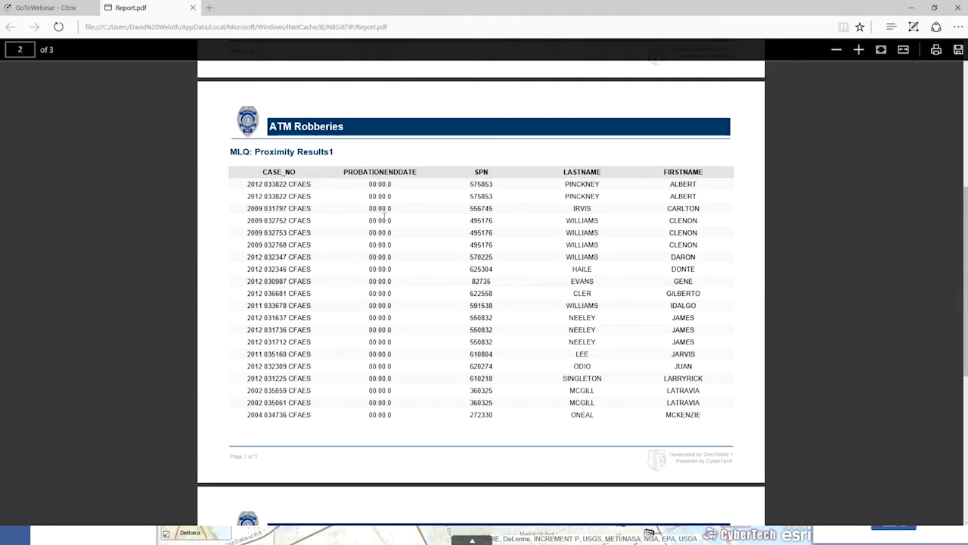
scroll(384, 217, "down", 3)
scroll(386, 220, "up", 5)
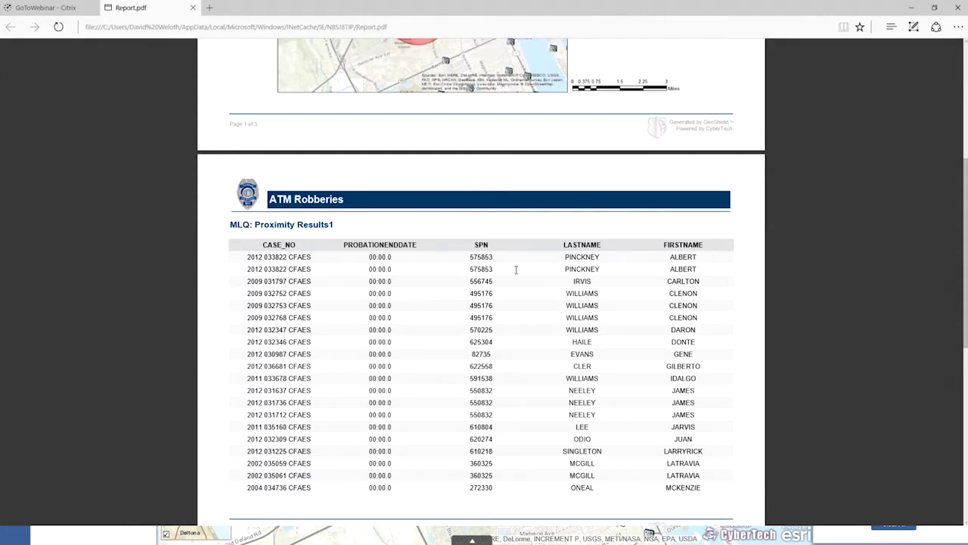
scroll(516, 270, "down", 5)
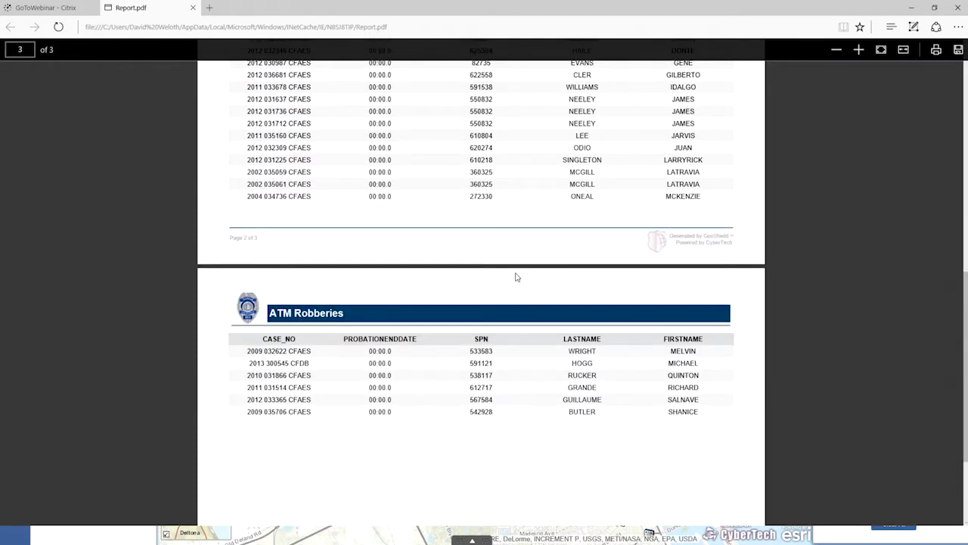
scroll(516, 277, "up", 5)
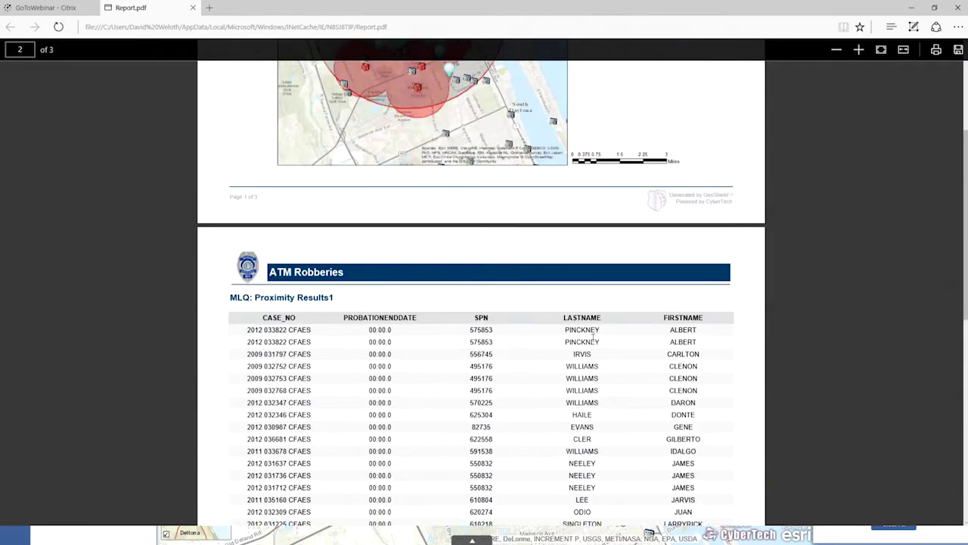
scroll(593, 338, "up", 3)
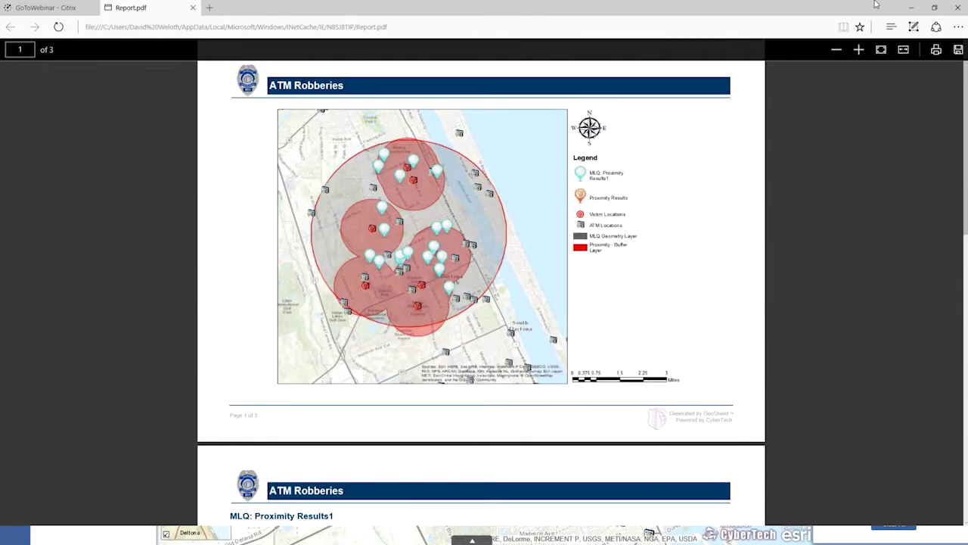
left_click(912, 13)
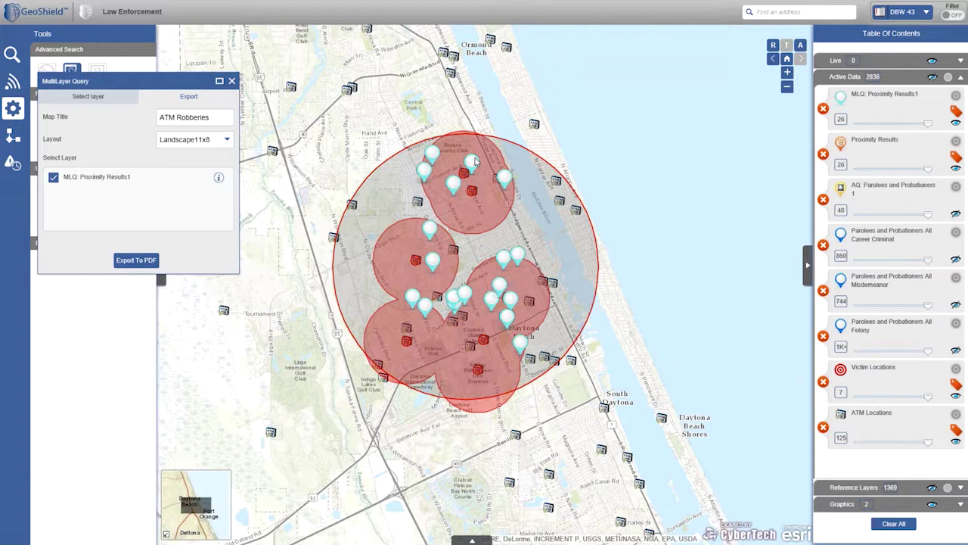
- Delete the Proximity Results and AQ: Parolees and Probationers 1 layers, leaving 2762 features
mouse_move(764, 4)
left_click_drag(318, 354, 333, 376)
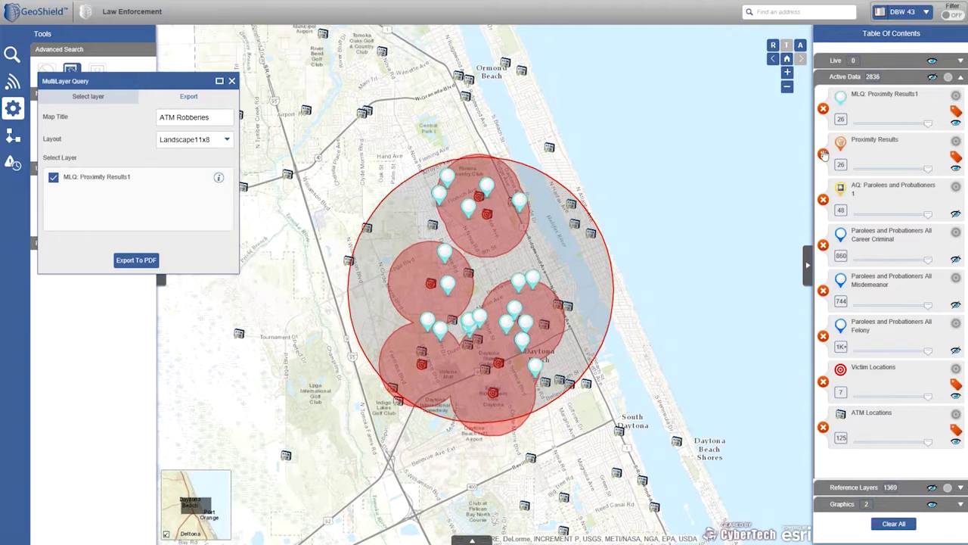
left_click(823, 154)
left_click(823, 154)
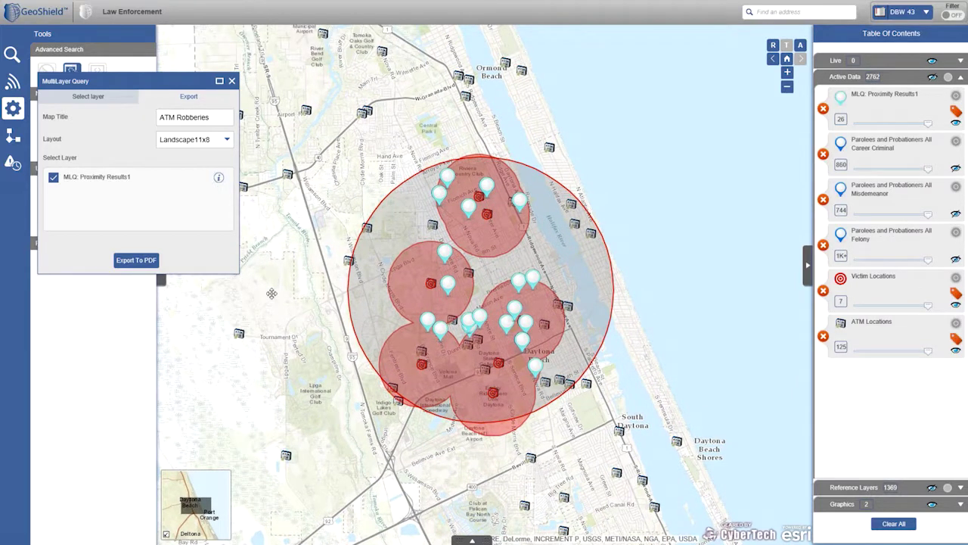
left_click_drag(281, 293, 296, 295)
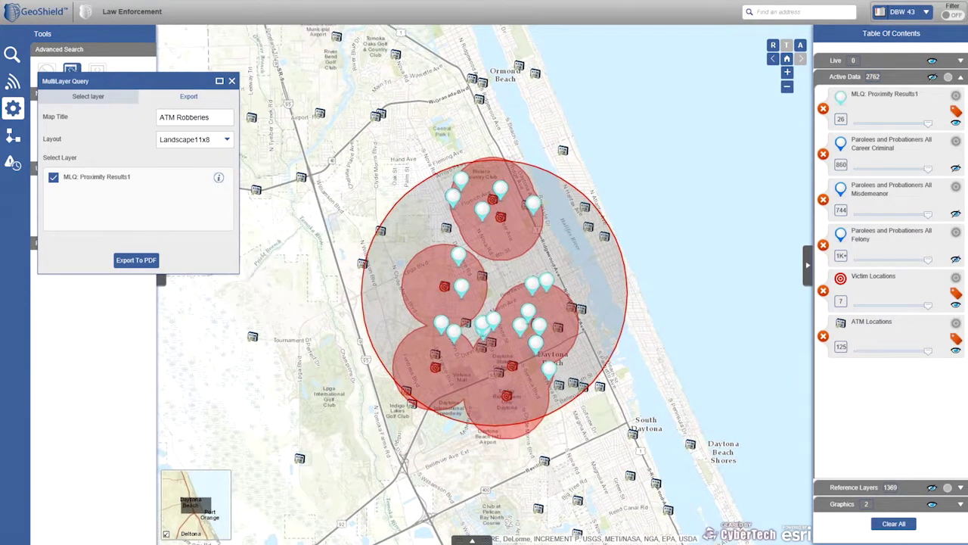